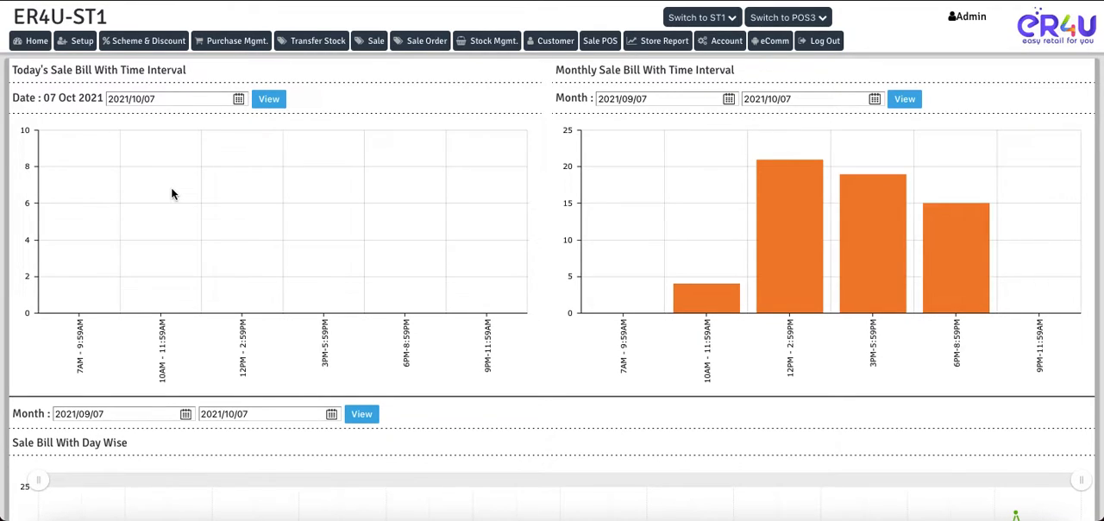
- Open the Admin operator's record for editing in the Operator Master
{"action": "left_click", "coordinate": [79, 47]}
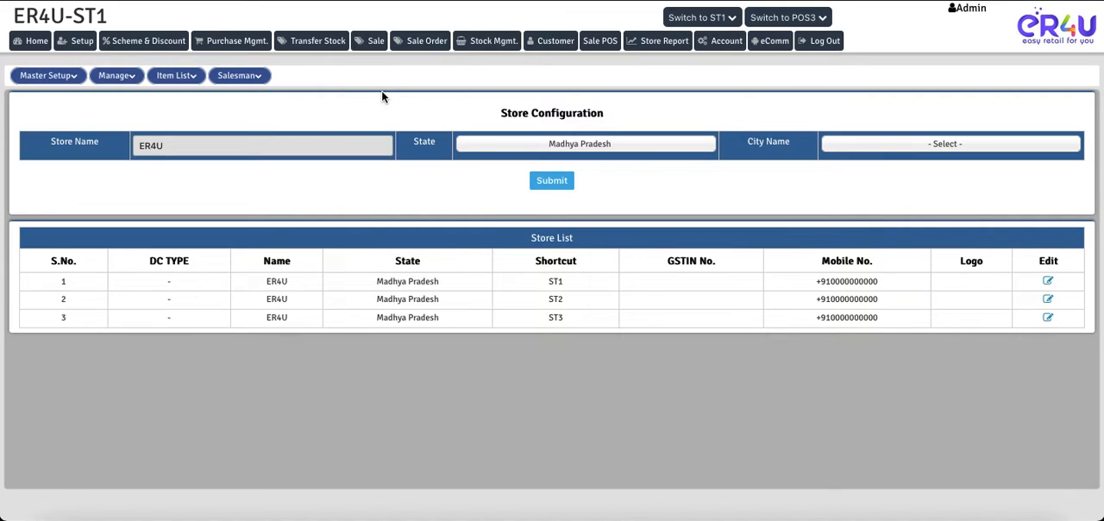
{"action": "mouse_move", "coordinate": [126, 82]}
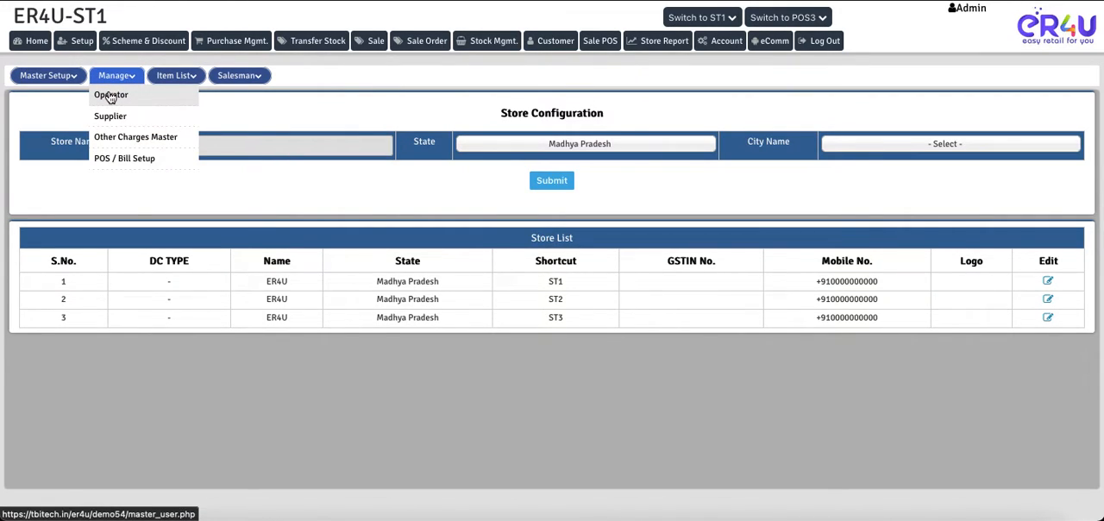
{"action": "left_click", "coordinate": [111, 97]}
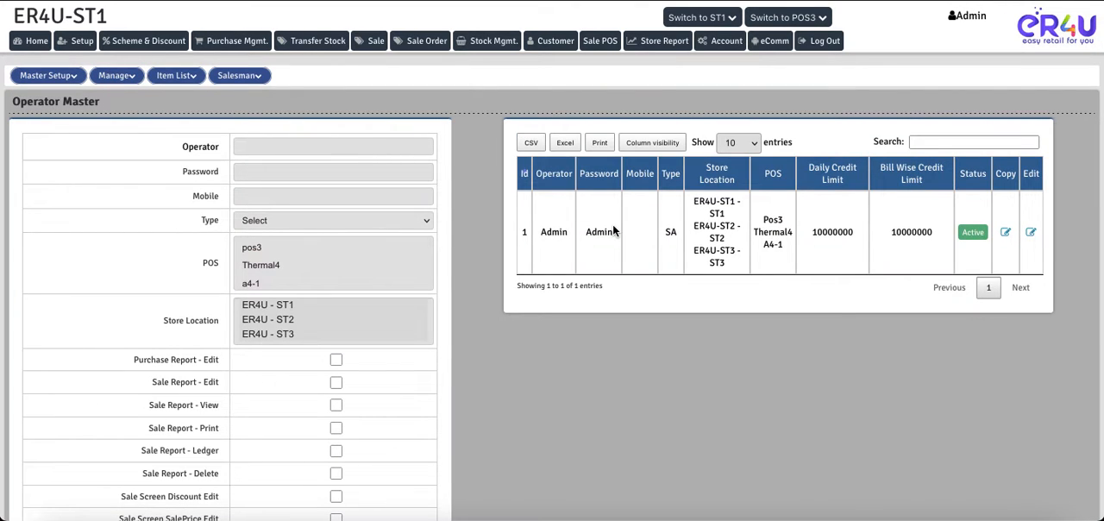
{"action": "left_click", "coordinate": [1031, 237]}
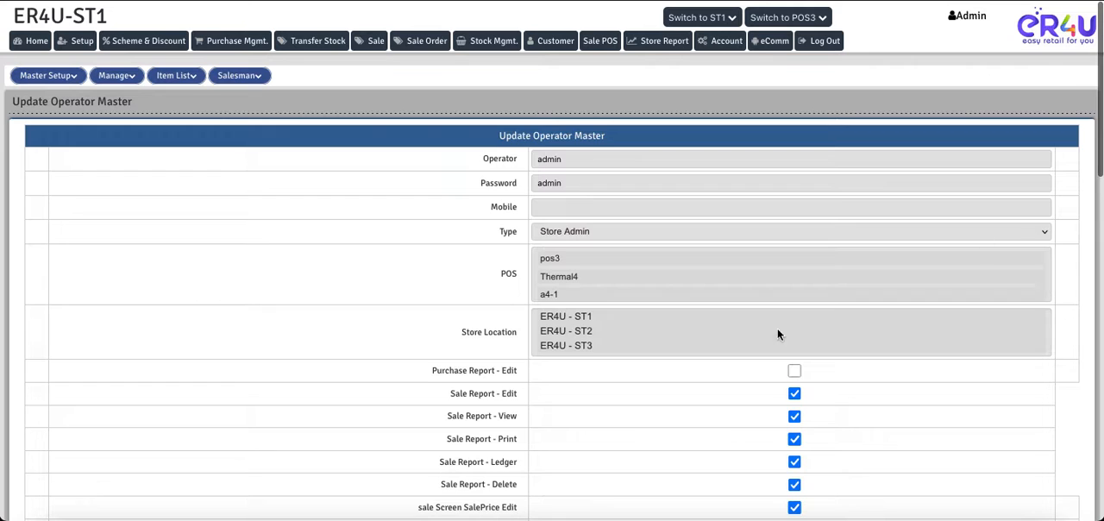
- Grant the Admin operator access to Coupon Master in the Setup menu permissions and submit the update
{"action": "scroll", "coordinate": [467, 391], "scroll_direction": "down", "scroll_amount": 3}
{"action": "scroll", "coordinate": [467, 388], "scroll_direction": "down", "scroll_amount": 8}
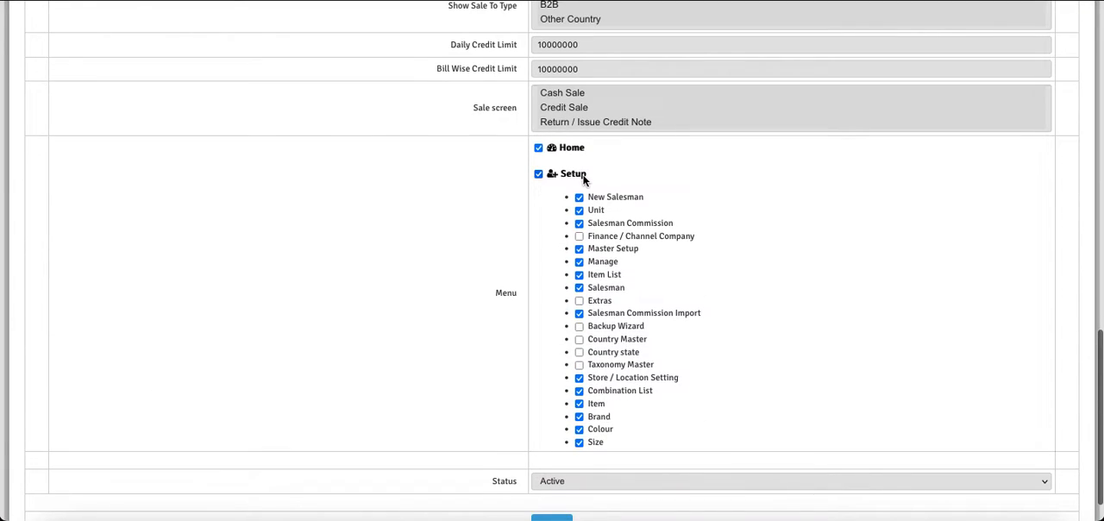
{"action": "scroll", "coordinate": [692, 305], "scroll_direction": "down", "scroll_amount": 5}
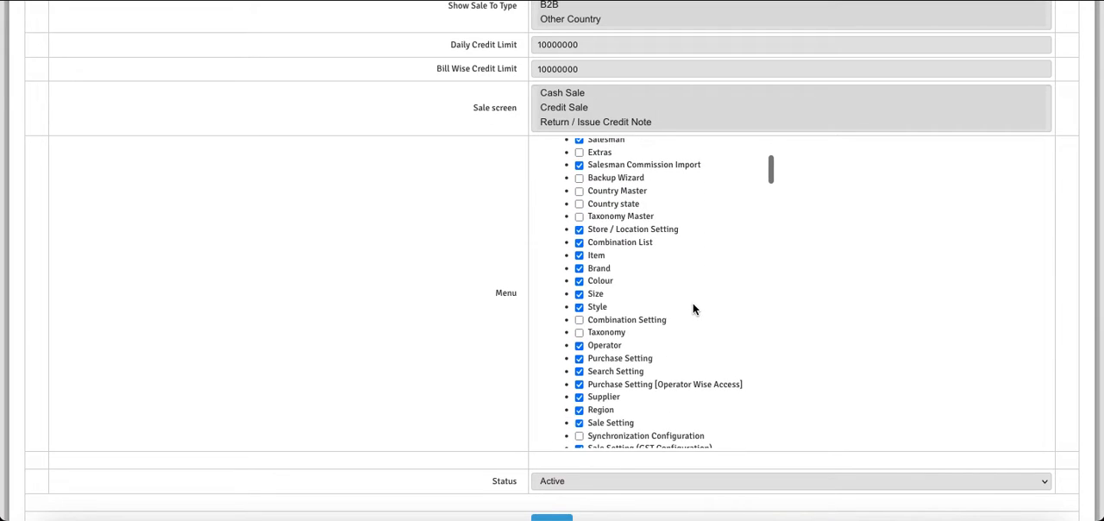
{"action": "scroll", "coordinate": [692, 304], "scroll_direction": "down", "scroll_amount": 5}
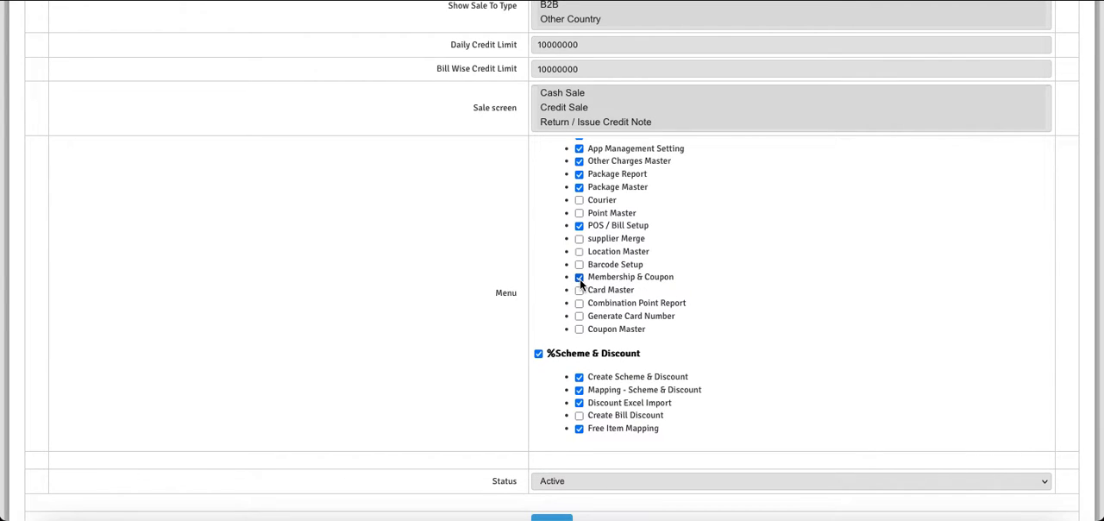
{"action": "left_click", "coordinate": [579, 329]}
{"action": "scroll", "coordinate": [484, 338], "scroll_direction": "down", "scroll_amount": 1}
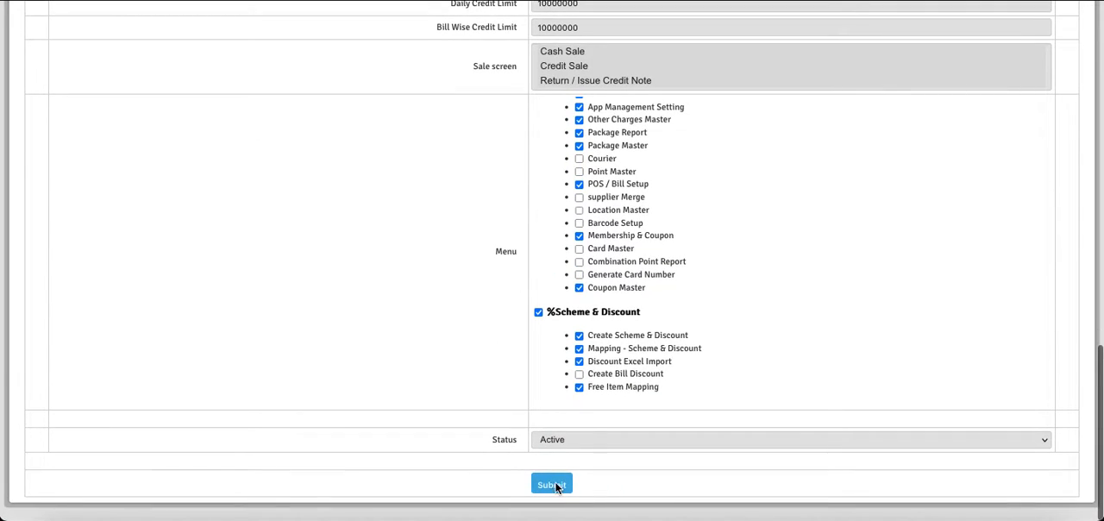
{"action": "left_click", "coordinate": [556, 485]}
{"action": "left_click", "coordinate": [671, 289]}
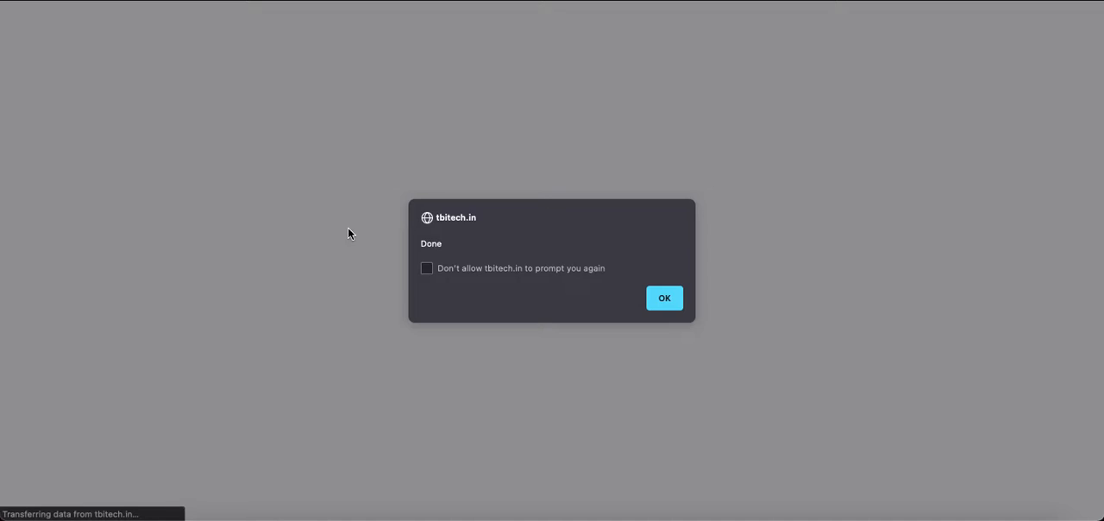
{"action": "left_click", "coordinate": [658, 296]}
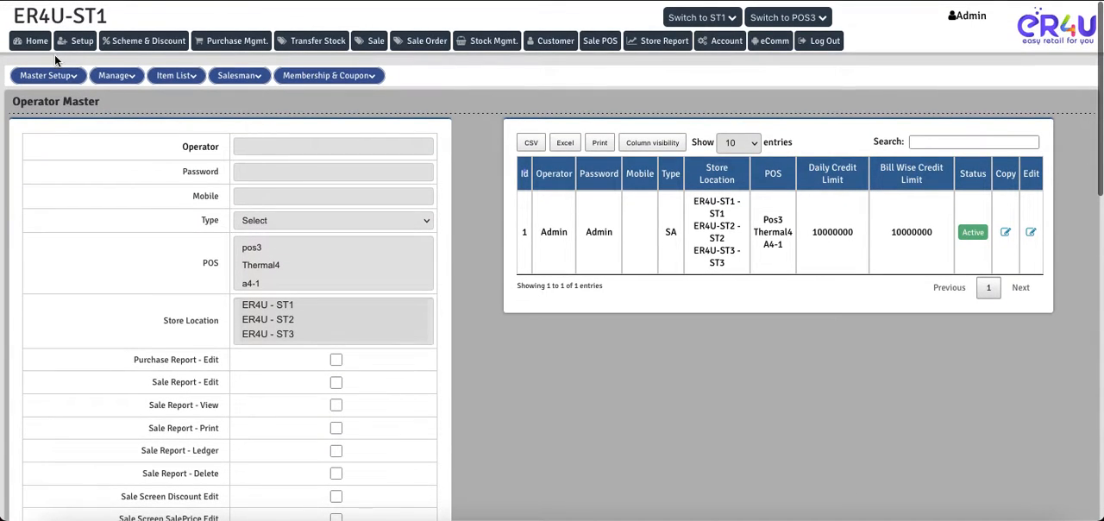
- Open the Coupon Master page and locate the Coupon System setting
{"action": "mouse_move", "coordinate": [319, 88]}
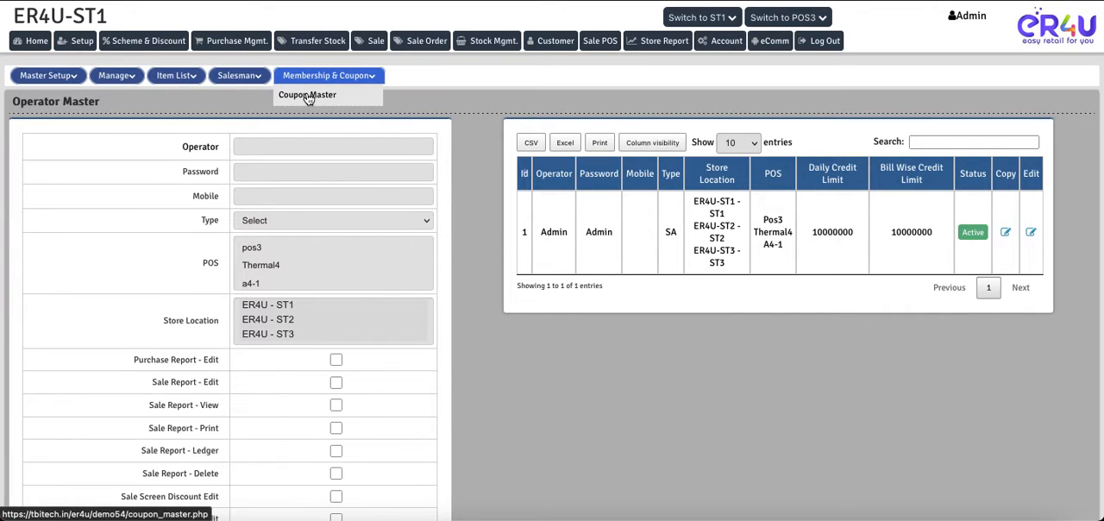
{"action": "left_click", "coordinate": [308, 98]}
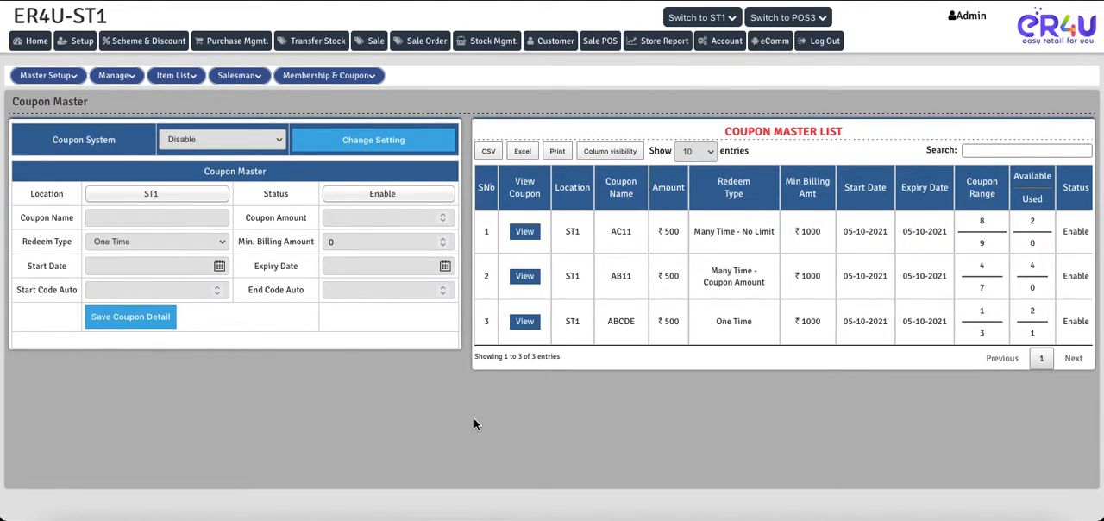
{"action": "right_click", "coordinate": [50, 138]}
{"action": "left_click", "coordinate": [8, 134]}
{"action": "left_click_drag", "start_coordinate": [12, 106], "coordinate": [190, 138]}
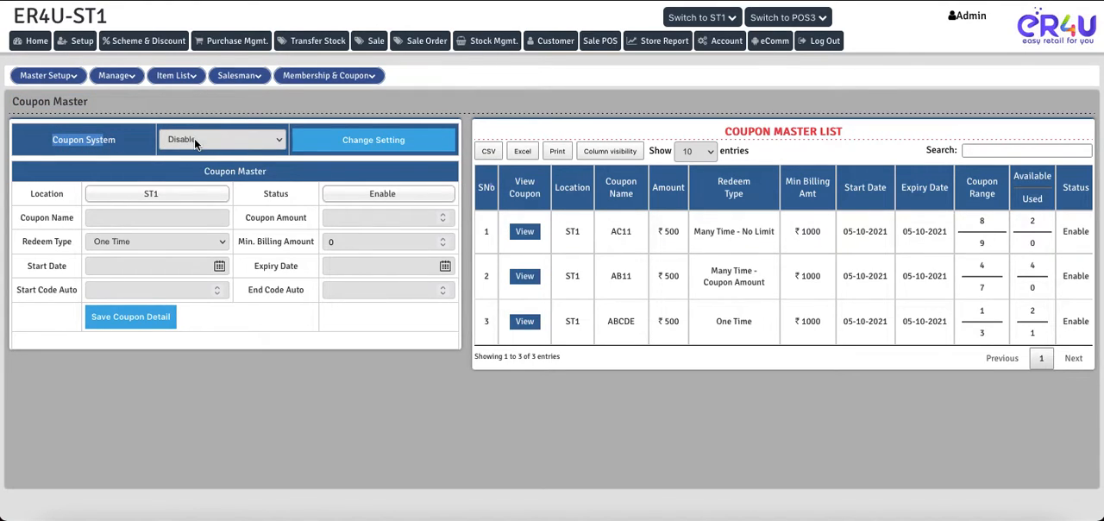
- Open the Sale page in a new browser tab and look over the new sale form
{"action": "right_click", "coordinate": [373, 43]}
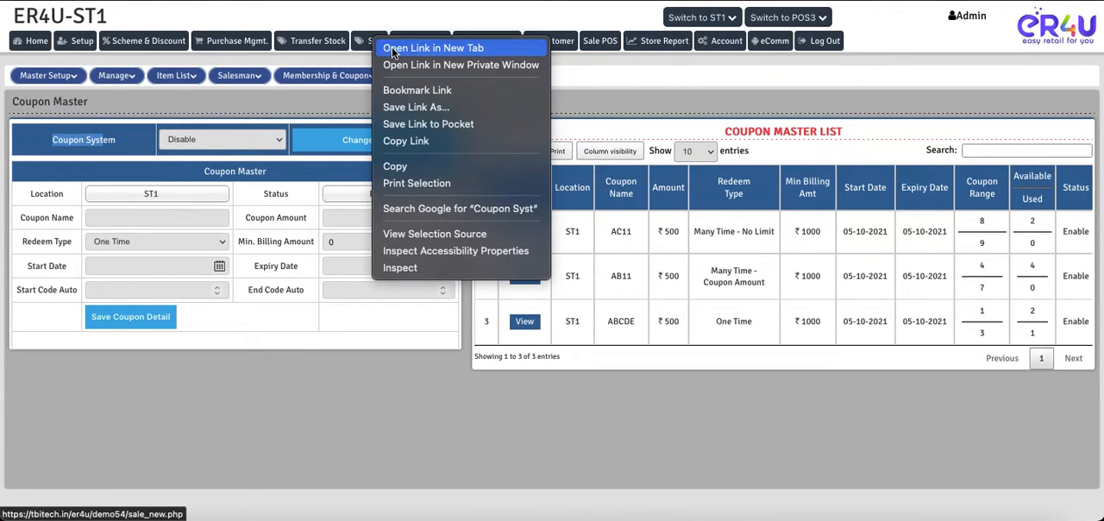
{"action": "left_click", "coordinate": [390, 48]}
{"action": "left_click", "coordinate": [552, 1]}
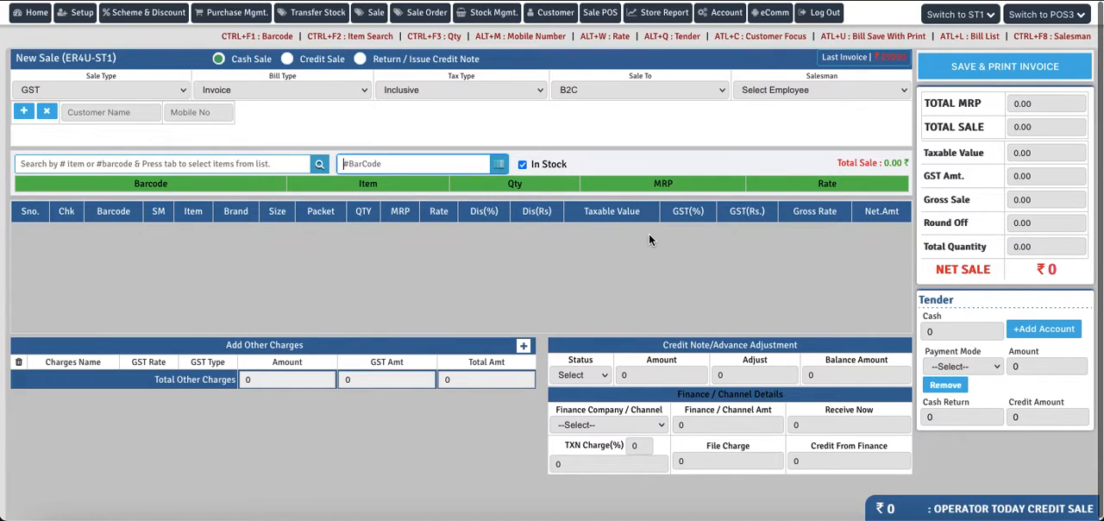
{"action": "scroll", "coordinate": [649, 234], "scroll_direction": "down", "scroll_amount": 1}
{"action": "scroll", "coordinate": [648, 239], "scroll_direction": "up", "scroll_amount": 1}
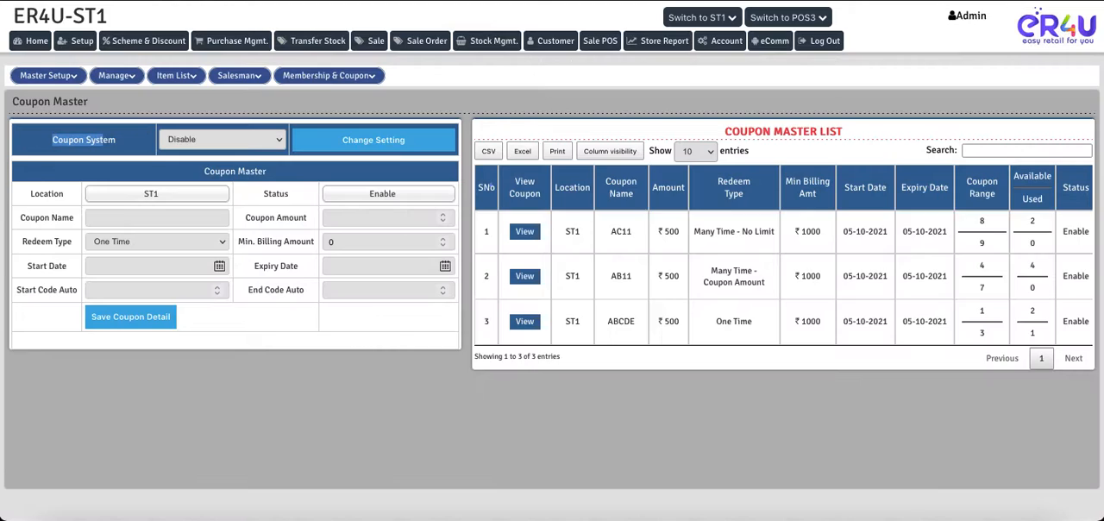
- Return to Coupon Master, set the Coupon System to Enable and save the setting
{"action": "left_click", "coordinate": [221, 136]}
{"action": "left_click", "coordinate": [195, 127]}
{"action": "left_click", "coordinate": [382, 143]}
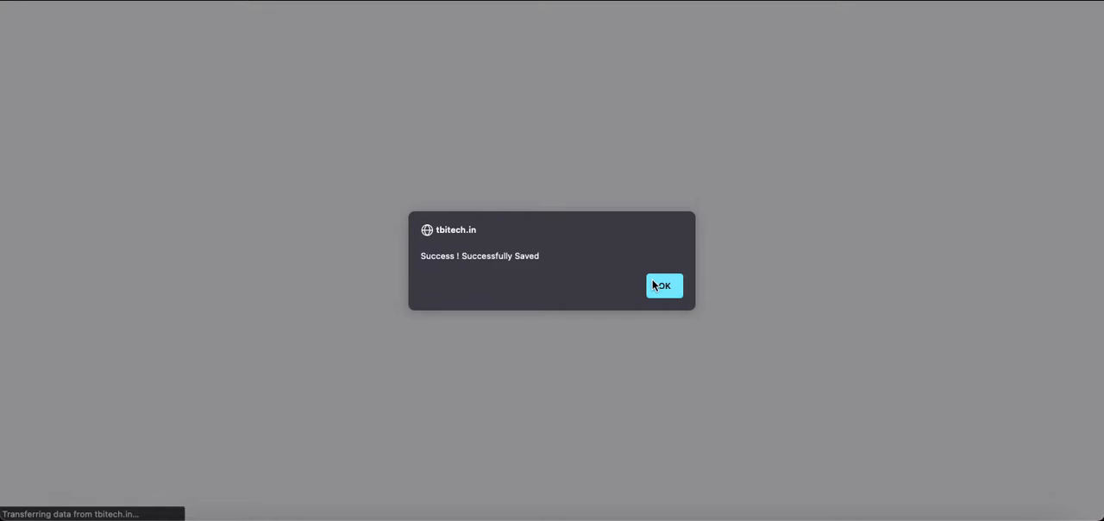
{"action": "left_click", "coordinate": [665, 286]}
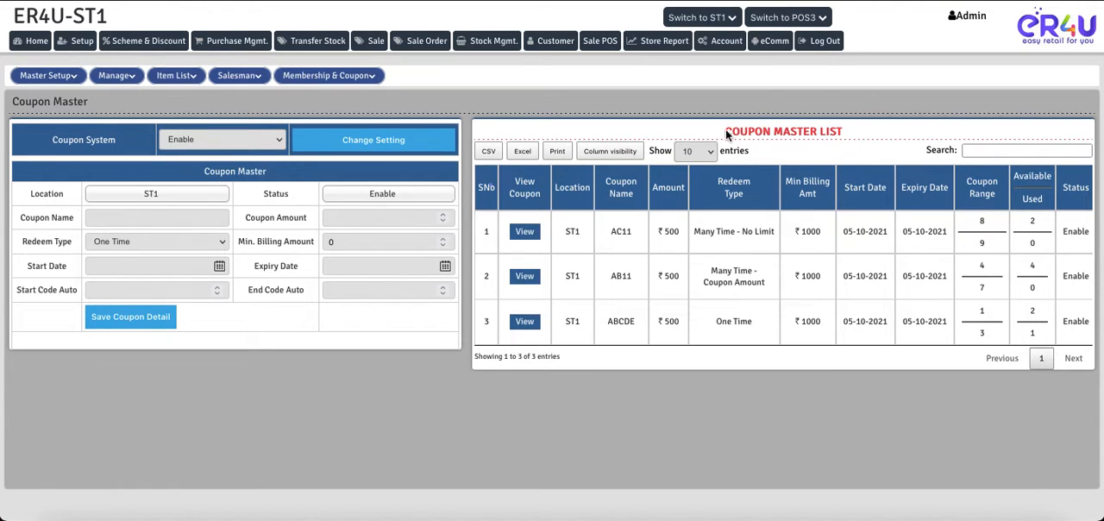
- View the coupon details of AC11 from the coupon master list, and close them again
{"action": "left_click_drag", "start_coordinate": [727, 131], "coordinate": [843, 140]}
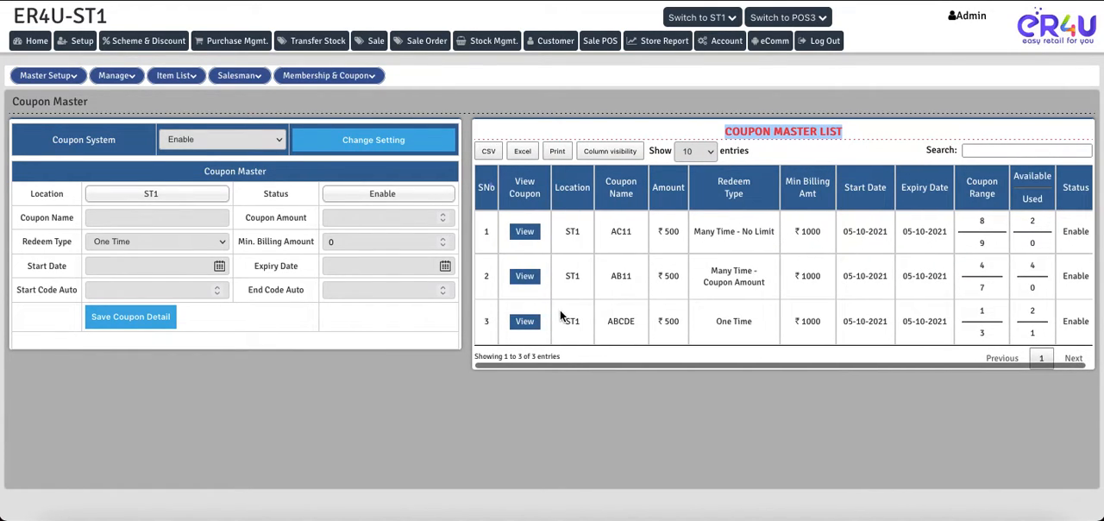
{"action": "left_click", "coordinate": [525, 235]}
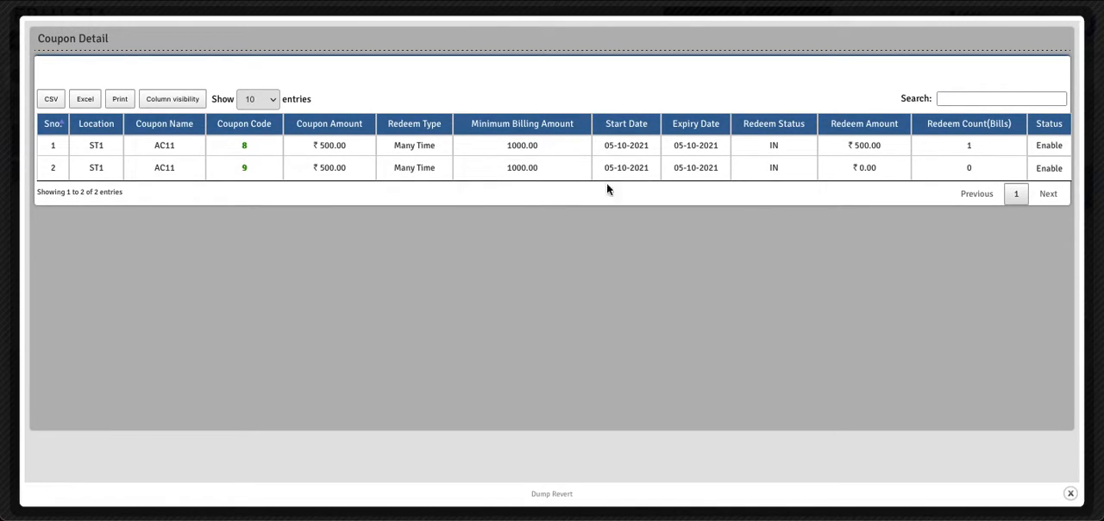
{"action": "left_click", "coordinate": [1070, 495]}
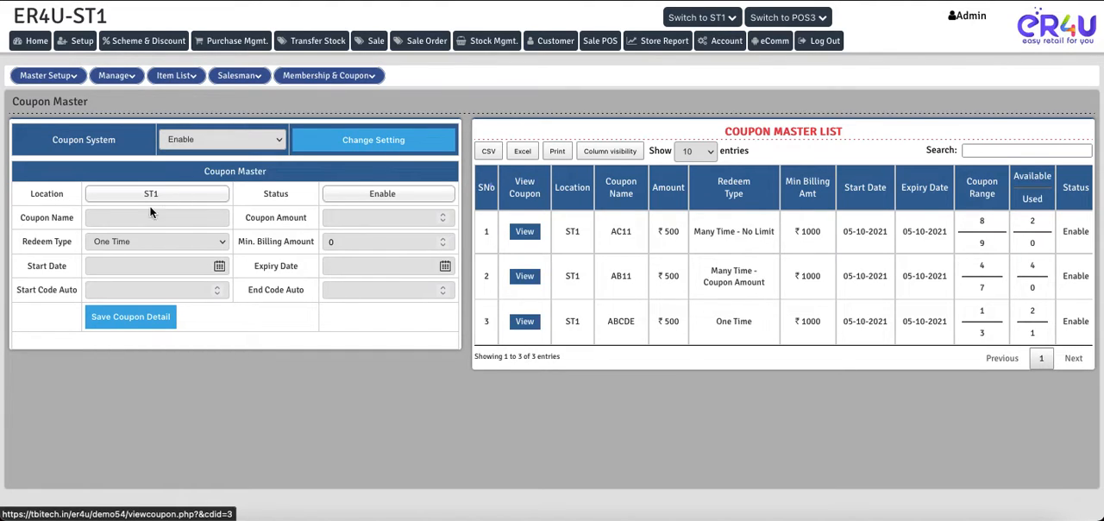
- Set the new coupon's location to ST1 and its status to Enable
{"action": "left_click_drag", "start_coordinate": [30, 194], "coordinate": [54, 195]}
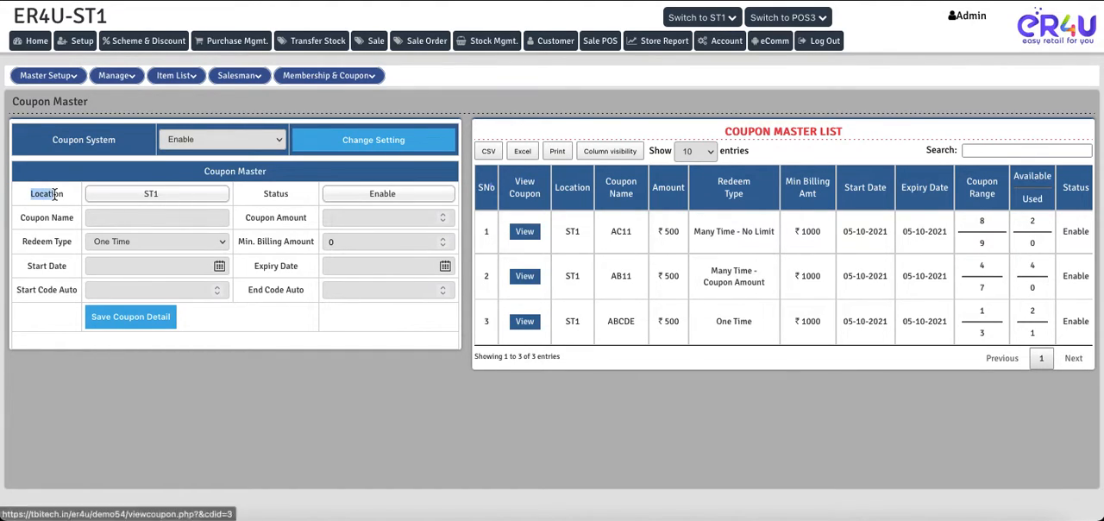
{"action": "left_click", "coordinate": [164, 199]}
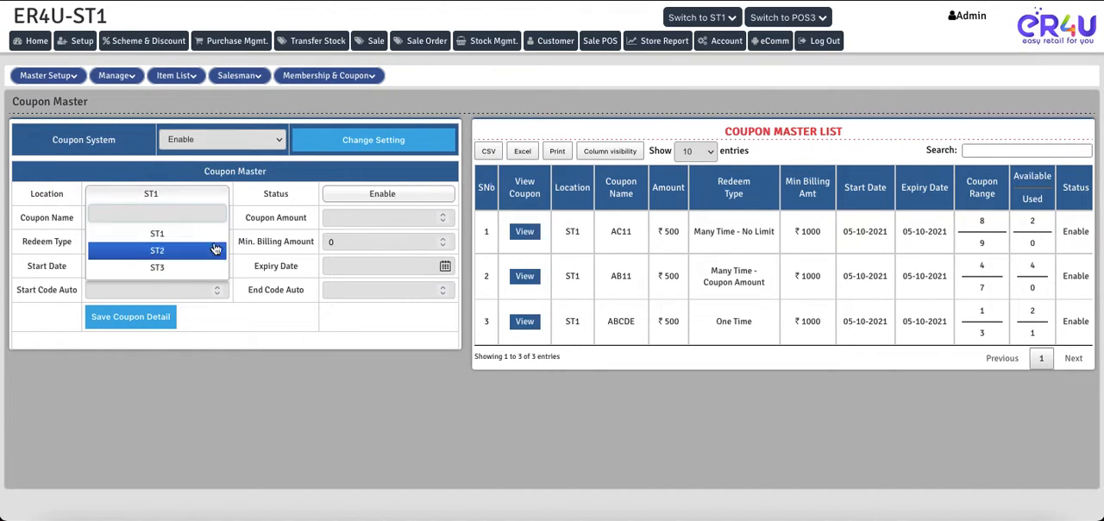
{"action": "left_click", "coordinate": [166, 230]}
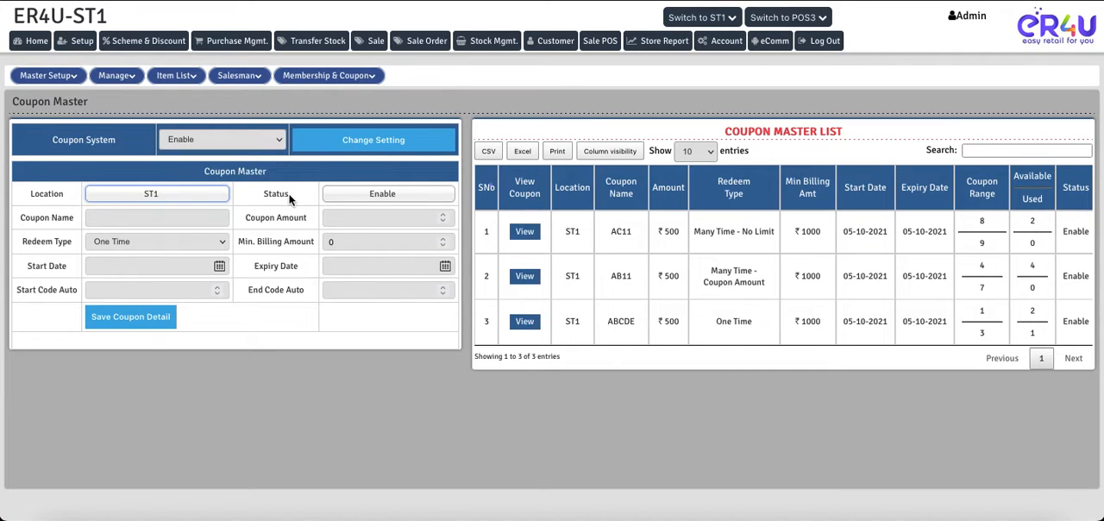
{"action": "left_click_drag", "start_coordinate": [290, 195], "coordinate": [264, 195]}
{"action": "left_click", "coordinate": [371, 194]}
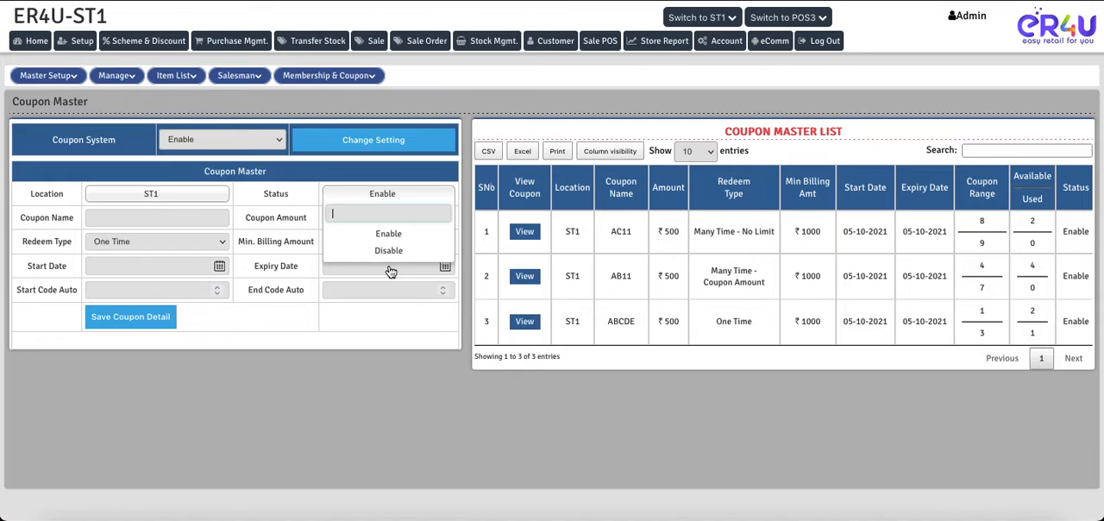
{"action": "left_click", "coordinate": [385, 235]}
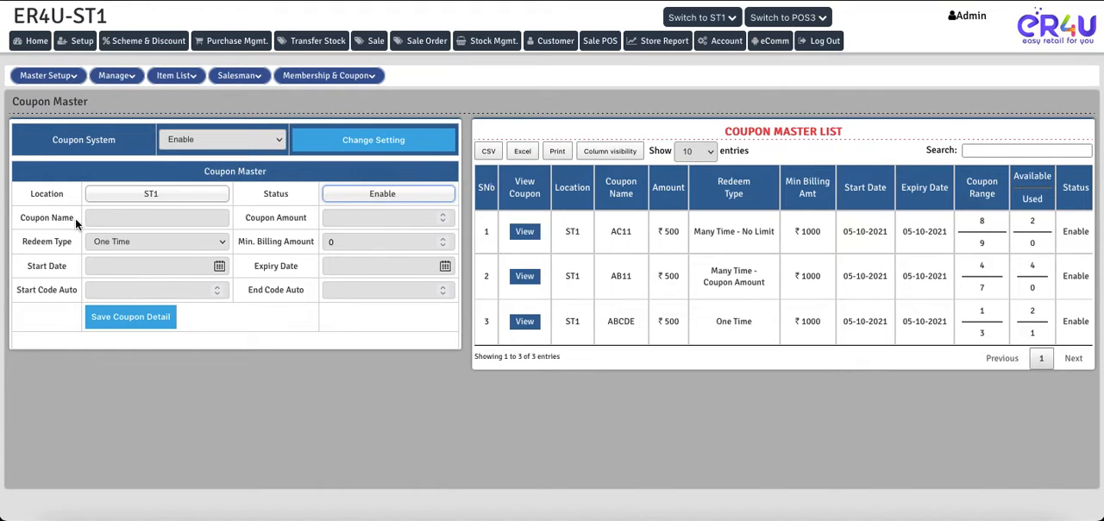
- Name the coupon "Coupon 123" and set its coupon amount to 500
{"action": "left_click_drag", "start_coordinate": [76, 219], "coordinate": [25, 217]}
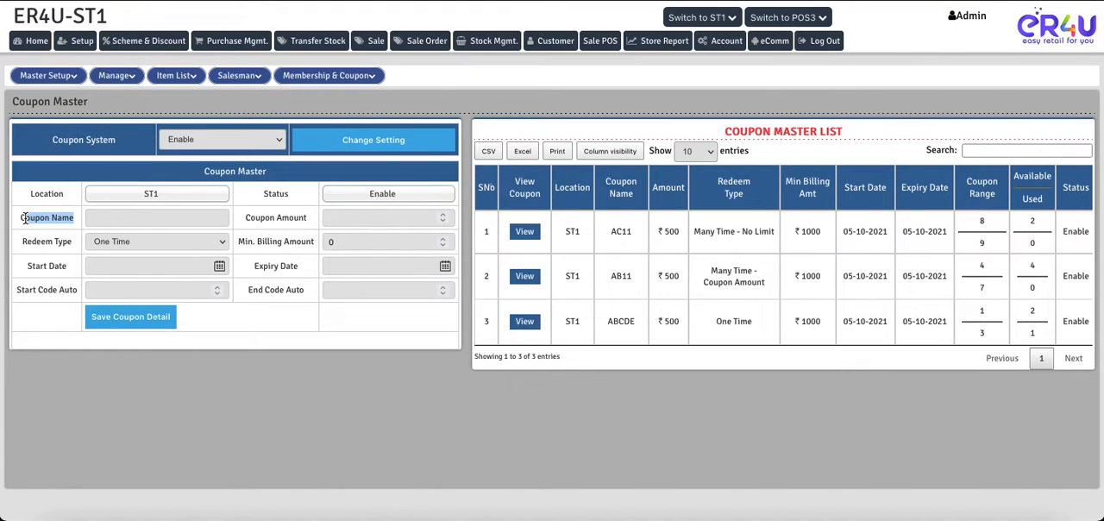
{"action": "left_click", "coordinate": [128, 222]}
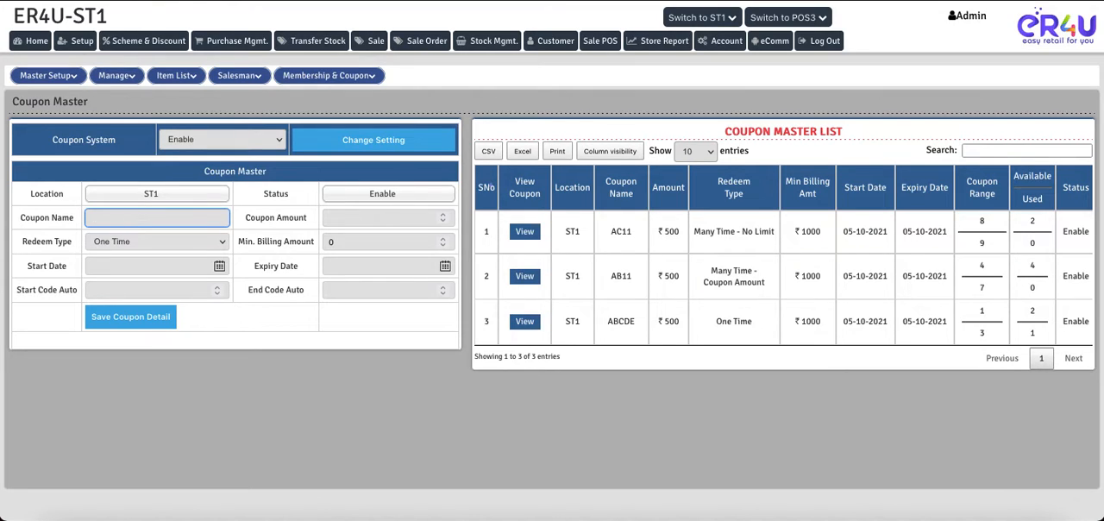
{"action": "type", "text": "Coupon 123"}
{"action": "left_click_drag", "start_coordinate": [245, 223], "coordinate": [299, 222]}
{"action": "left_click", "coordinate": [367, 220]}
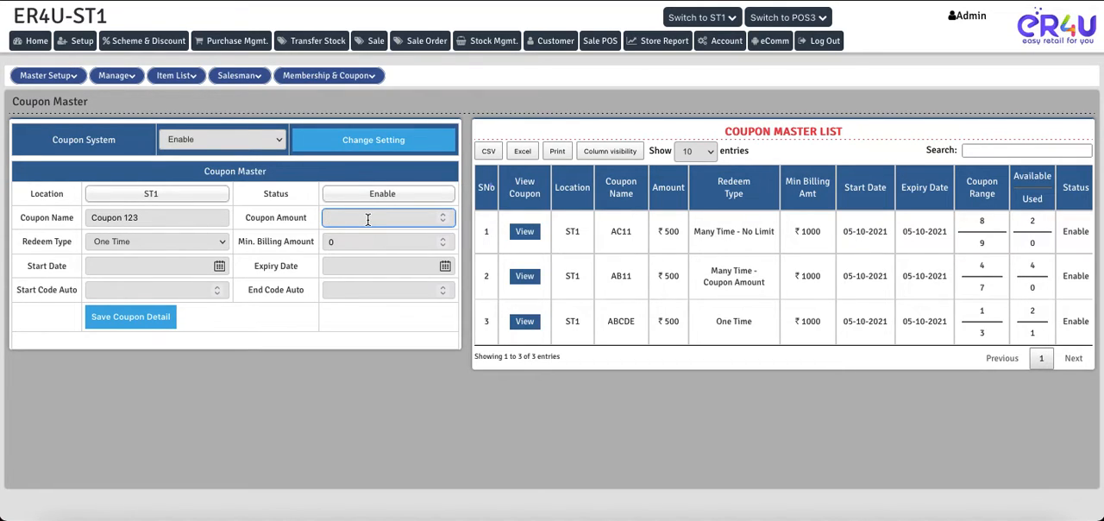
{"action": "type", "text": "500"}
- Choose One Time as the coupon's redeem type
{"action": "left_click", "coordinate": [25, 241]}
{"action": "left_click_drag", "start_coordinate": [25, 241], "coordinate": [61, 245]}
{"action": "left_click", "coordinate": [127, 242]}
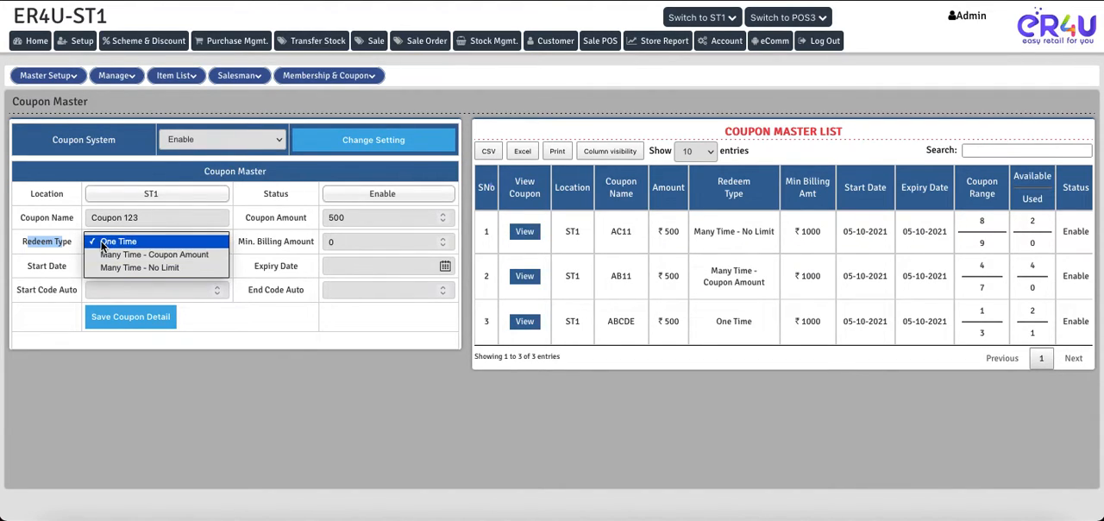
{"action": "left_click", "coordinate": [124, 241]}
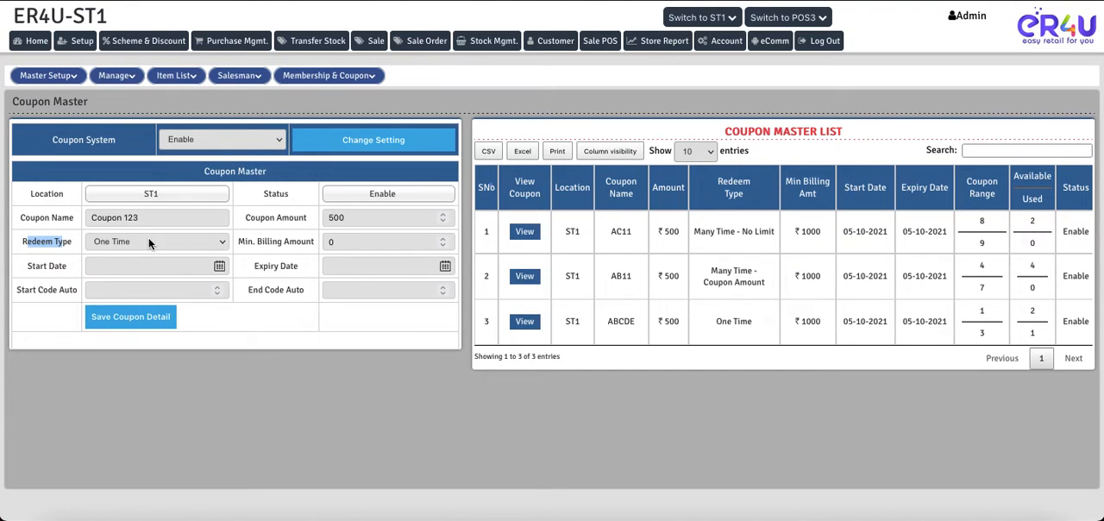
{"action": "double_click", "coordinate": [328, 217]}
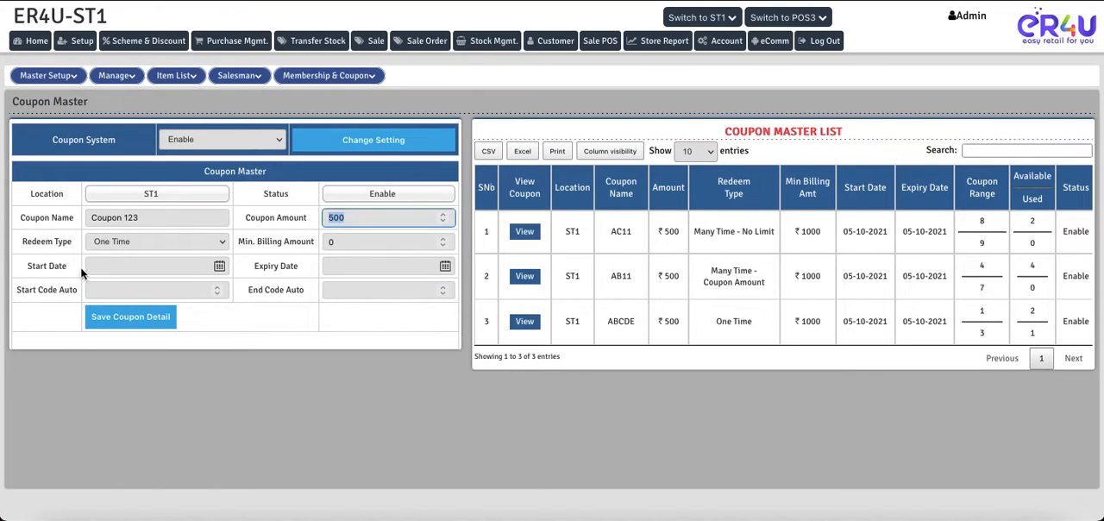
- Set the coupon's minimum billing amount to 2000 and its start date to 2021/10/07
{"action": "left_click_drag", "start_coordinate": [237, 242], "coordinate": [330, 246]}
{"action": "left_click", "coordinate": [338, 245]}
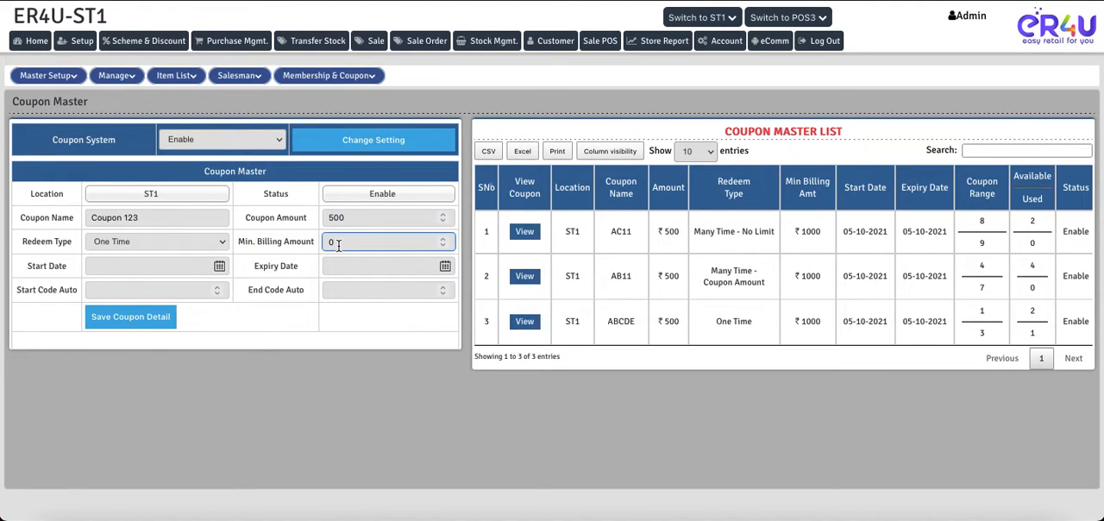
{"action": "key", "text": "BackSpace"}
{"action": "type", "text": "2000"}
{"action": "left_click", "coordinate": [218, 266]}
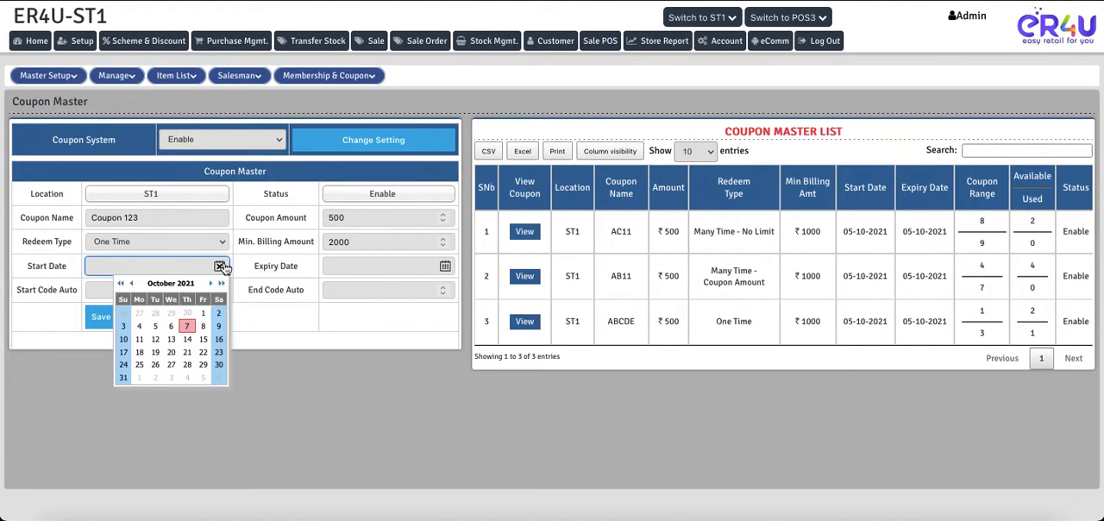
{"action": "left_click", "coordinate": [187, 324]}
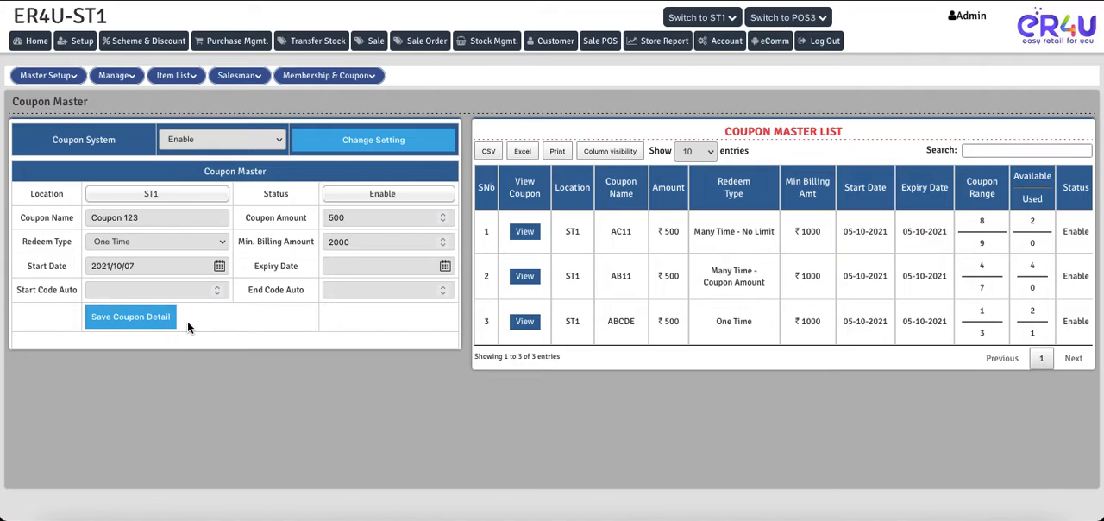
- Set the coupon's expiry date to 2021/10/07 and its automatic code range from 22 to 24
{"action": "left_click", "coordinate": [445, 268]}
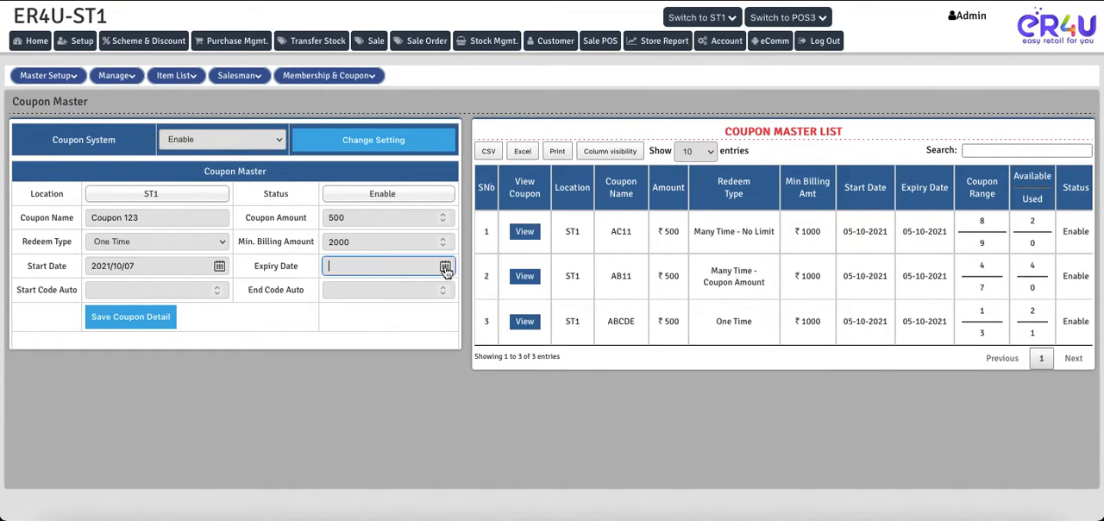
{"action": "left_click", "coordinate": [410, 324]}
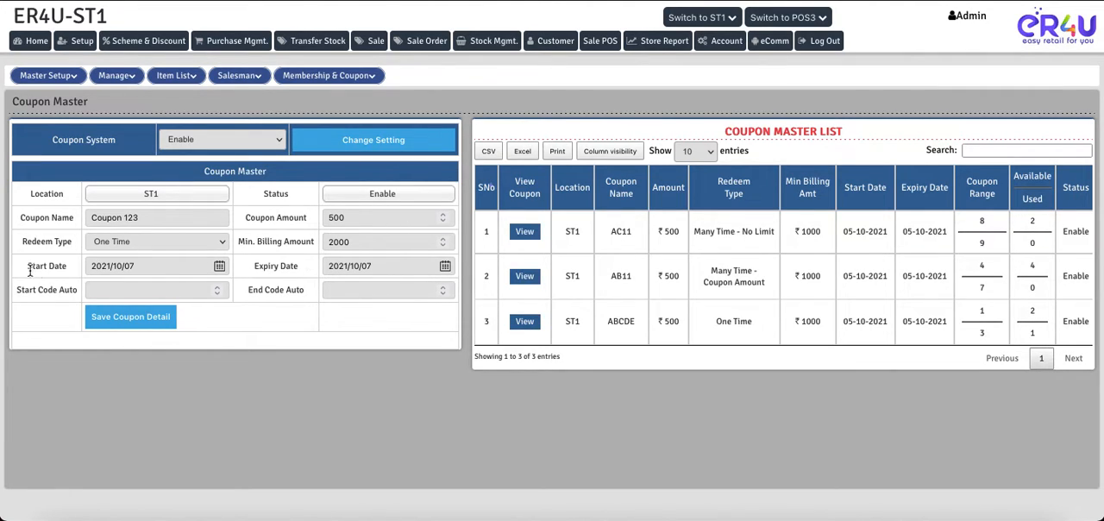
{"action": "left_click_drag", "start_coordinate": [17, 290], "coordinate": [78, 301]}
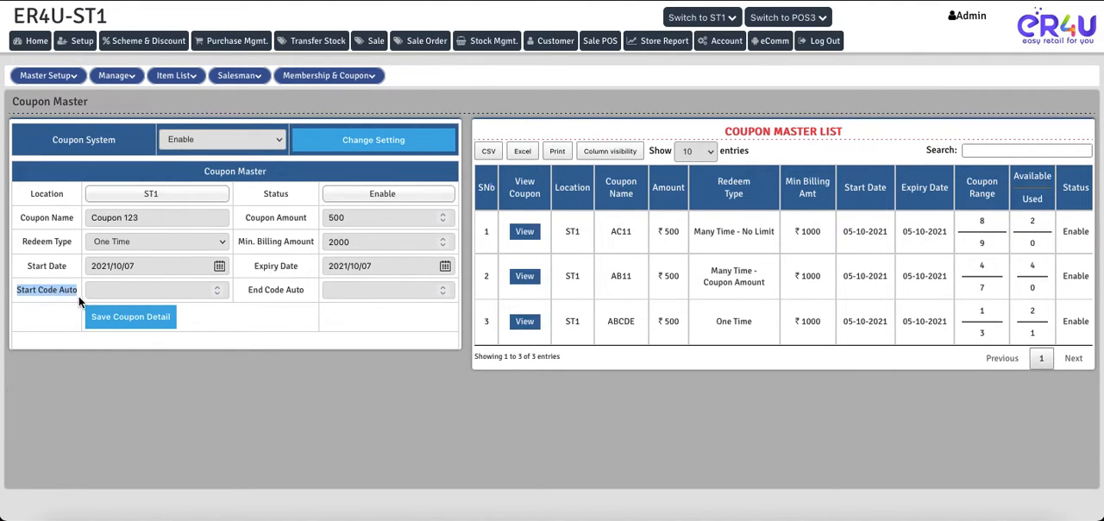
{"action": "left_click_drag", "start_coordinate": [249, 292], "coordinate": [303, 294]}
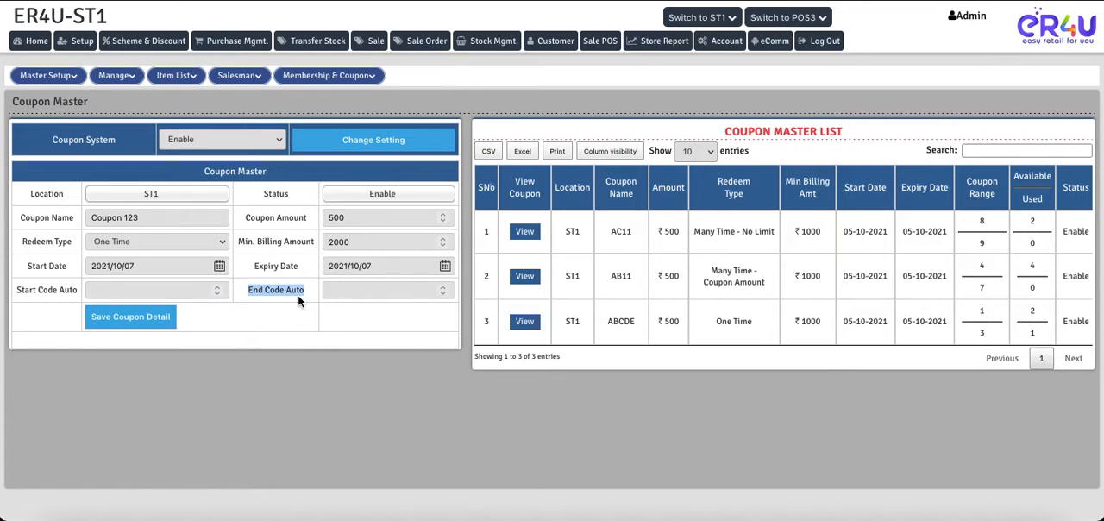
{"action": "left_click", "coordinate": [115, 288]}
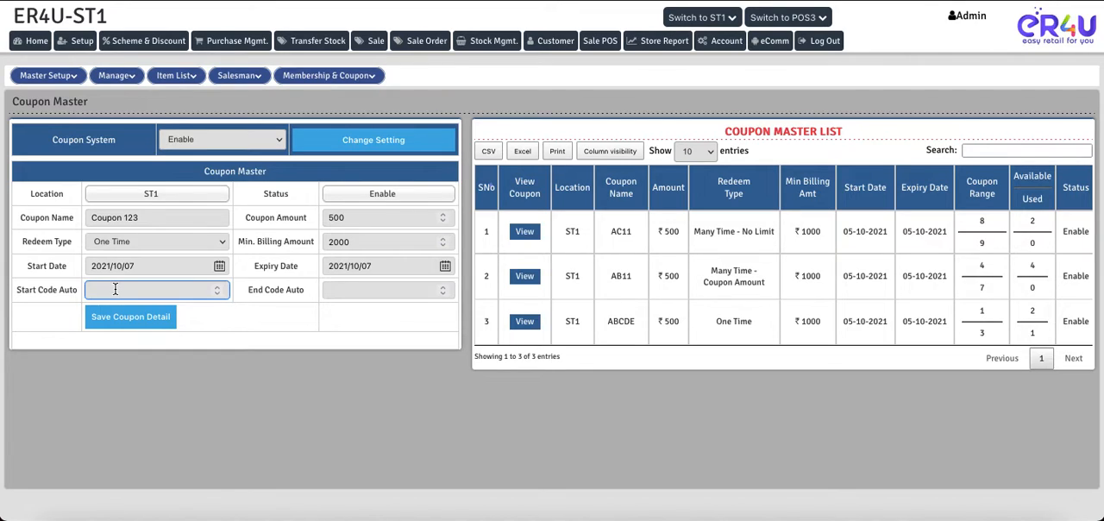
{"action": "type", "text": "22"}
{"action": "left_click", "coordinate": [353, 292]}
{"action": "type", "text": "24"}
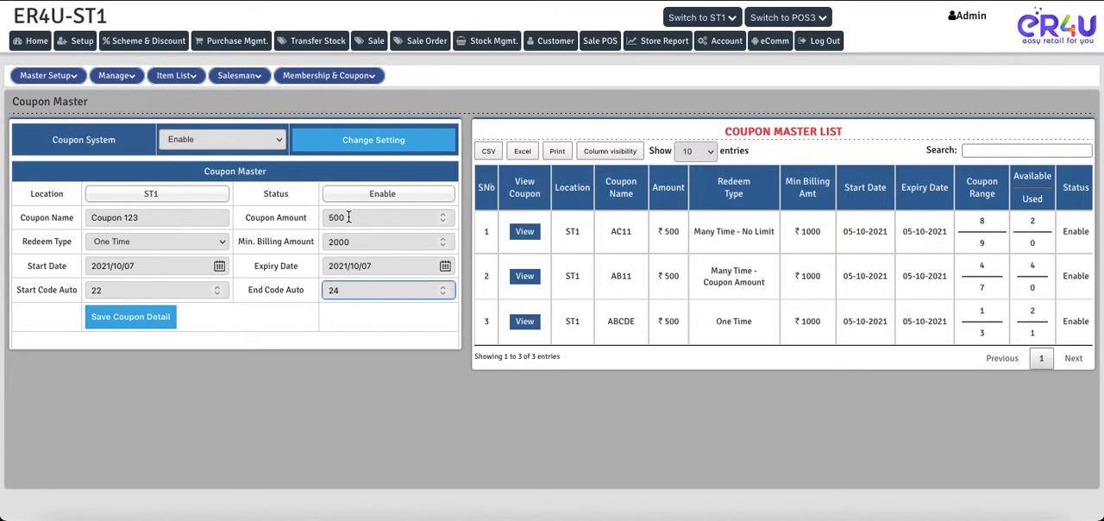
- Change the coupon's automatic start code to 1 and its end code to 5
{"action": "double_click", "coordinate": [117, 290]}
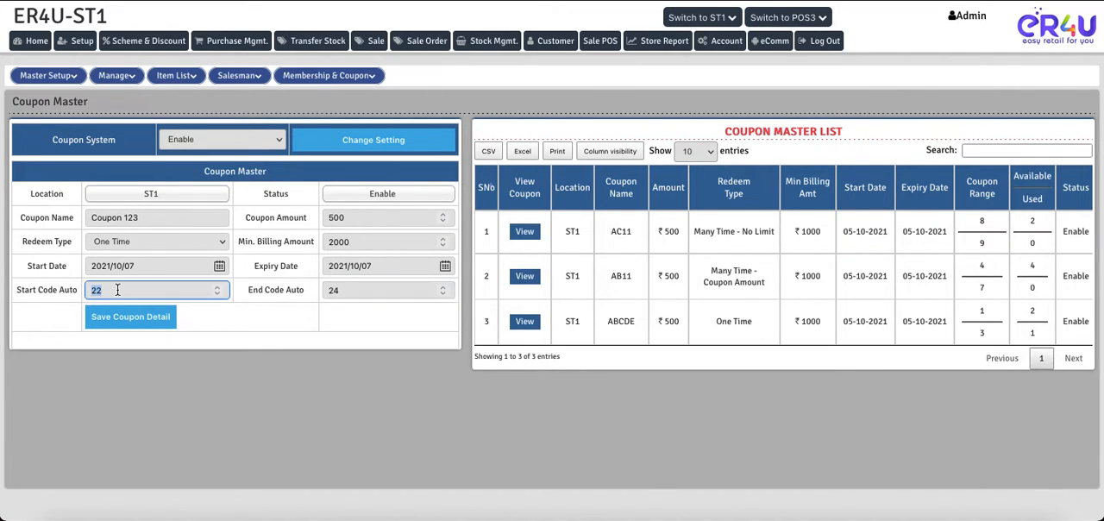
{"action": "type", "text": "1"}
{"action": "key", "text": "Tab"}
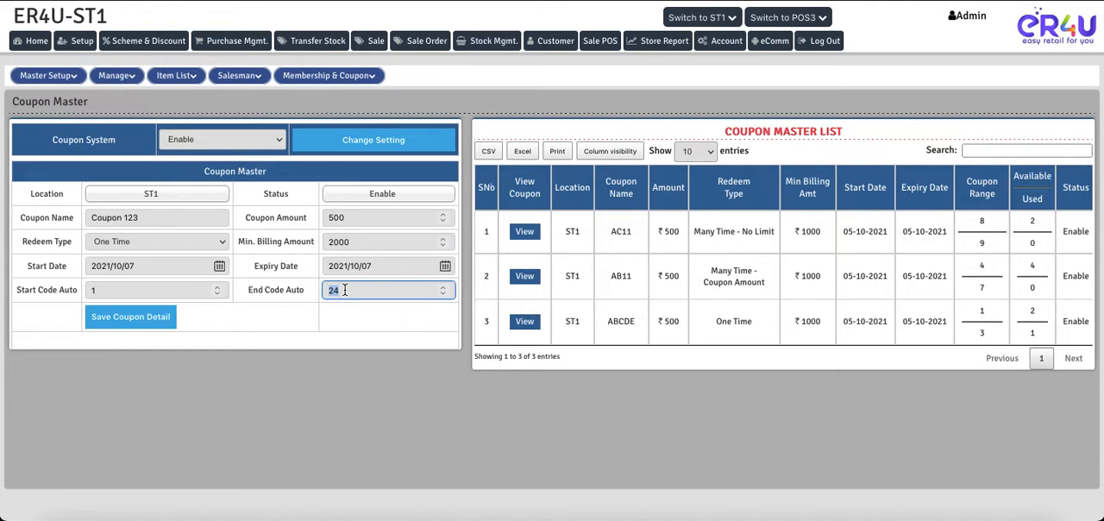
{"action": "key", "text": "BackSpace"}
{"action": "type", "text": "5"}
- Set the automatic start code to 22 and the end code to 24, and save the coupon
{"action": "left_click", "coordinate": [112, 292]}
{"action": "key", "text": "BackSpace"}
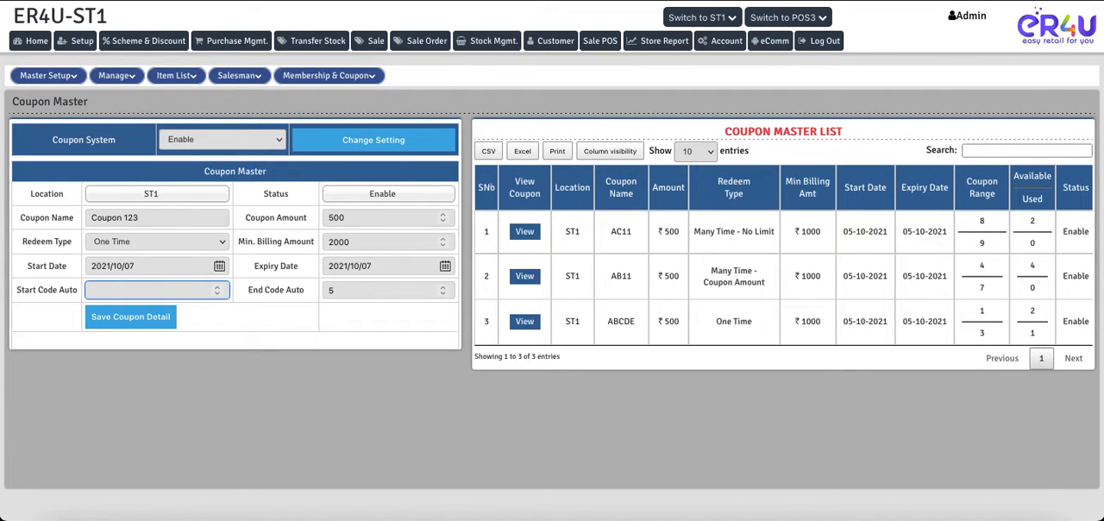
{"action": "type", "text": "22"}
{"action": "left_click", "coordinate": [345, 290]}
{"action": "key", "text": "BackSpace"}
{"action": "type", "text": "4"}
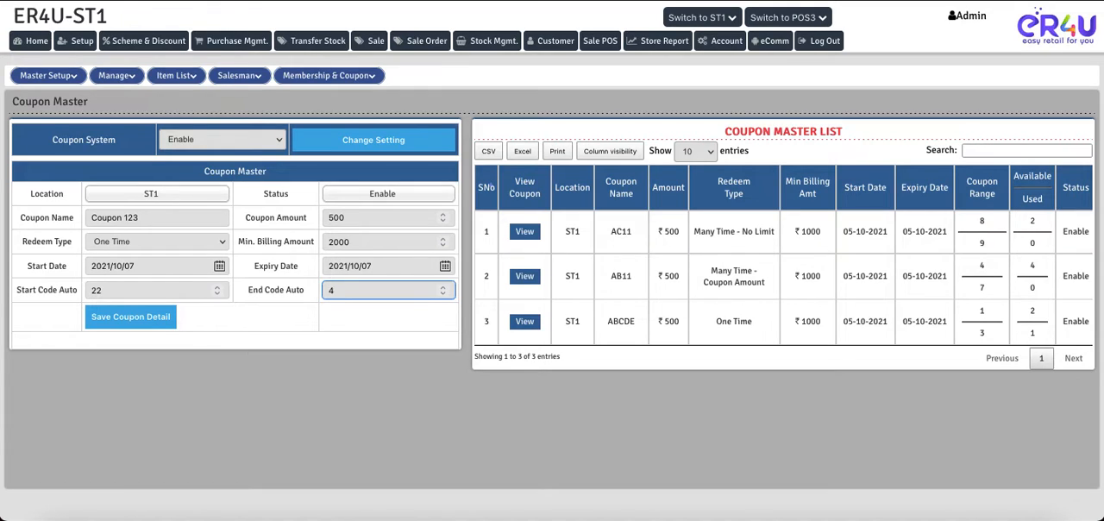
{"action": "key", "text": "BackSpace"}
{"action": "type", "text": "24"}
{"action": "left_click", "coordinate": [122, 315]}
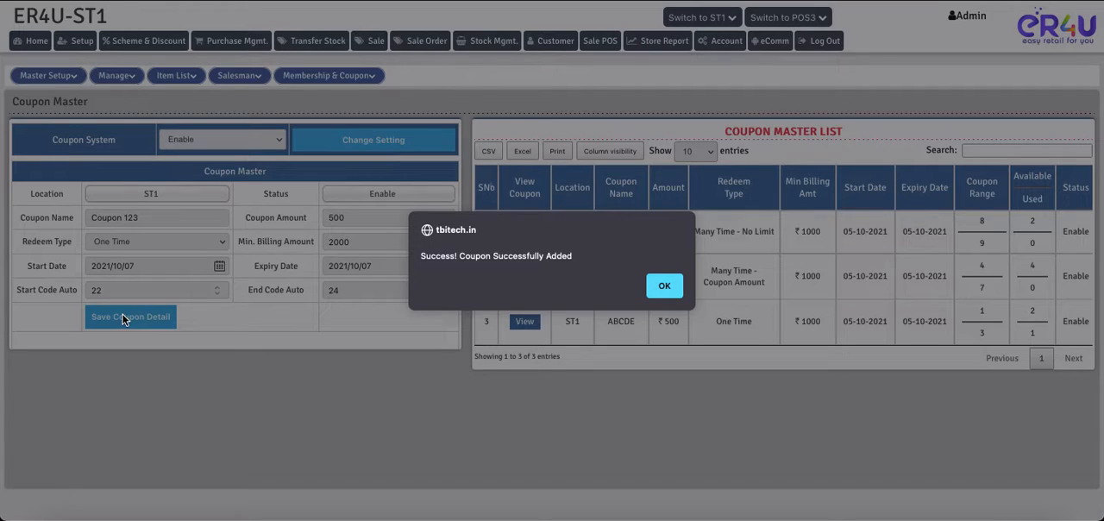
{"action": "left_click", "coordinate": [656, 286]}
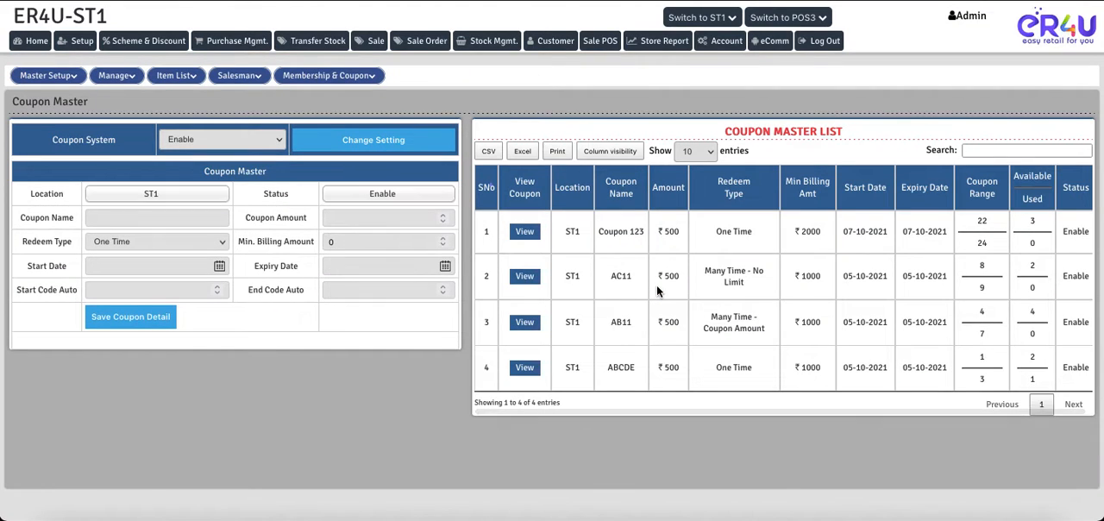
- Review Coupon 123's entry in the coupon list and view the details of its individual coupon codes
{"action": "left_click_drag", "start_coordinate": [828, 233], "coordinate": [577, 244]}
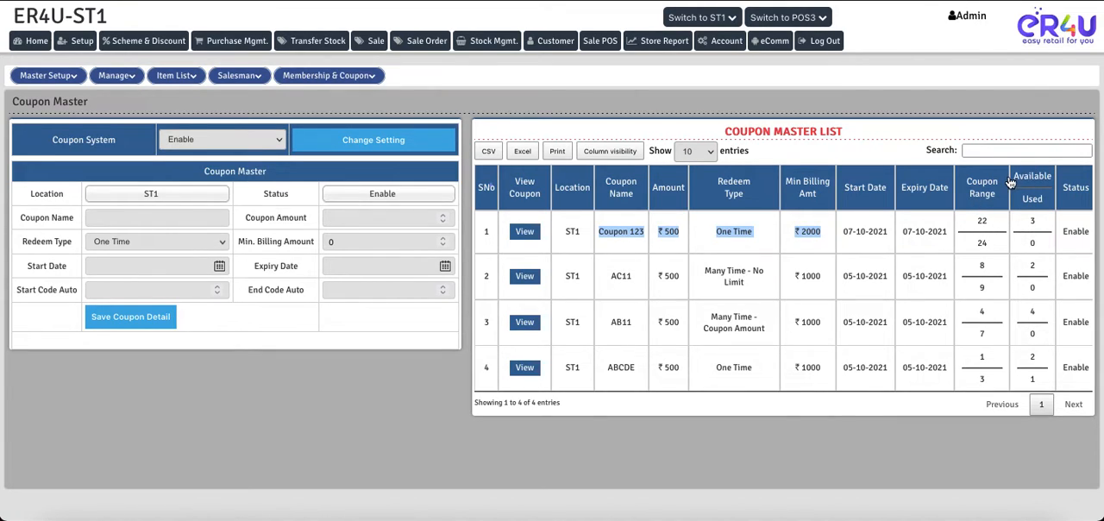
{"action": "left_click", "coordinate": [1039, 221]}
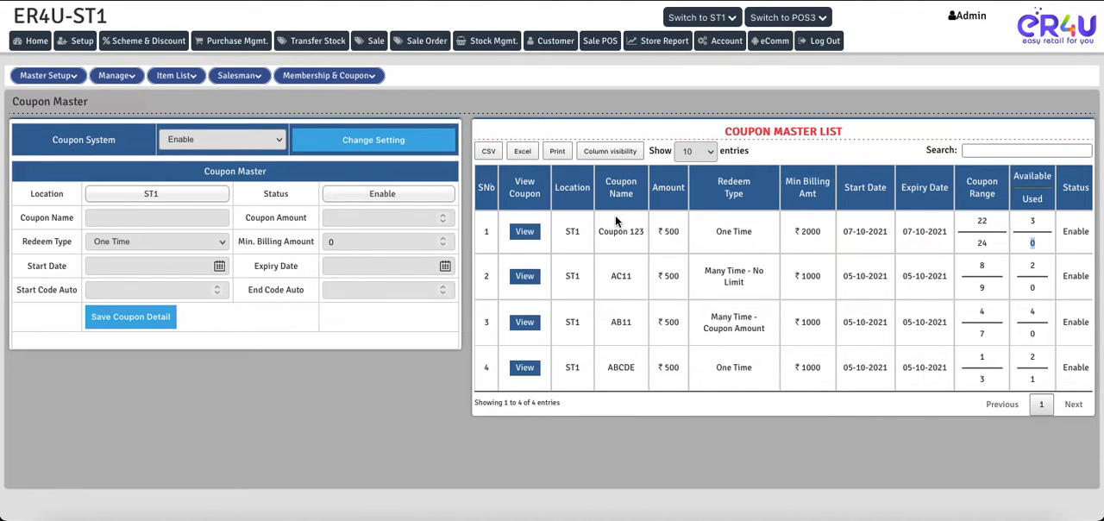
{"action": "left_click", "coordinate": [525, 234]}
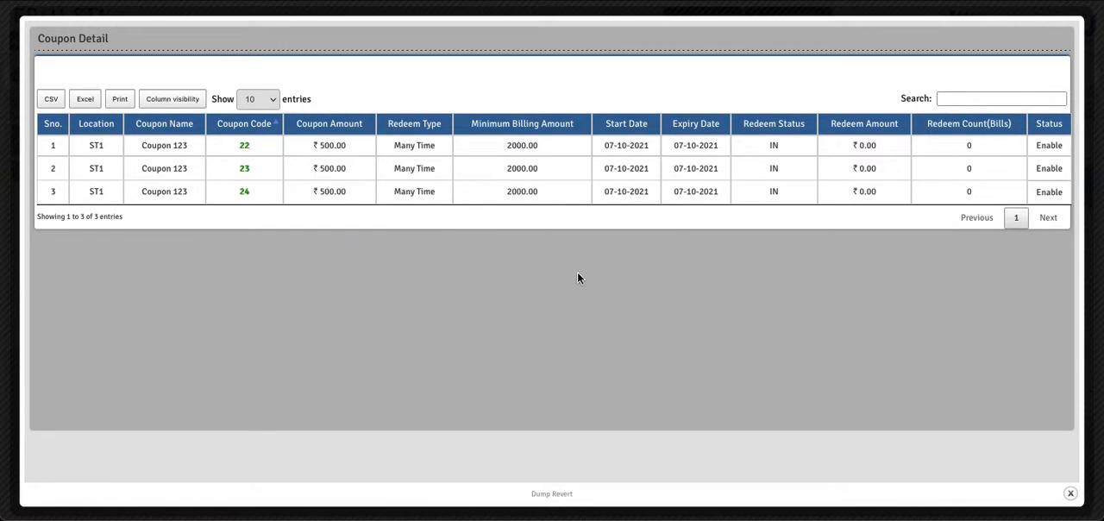
{"action": "left_click", "coordinate": [1070, 493]}
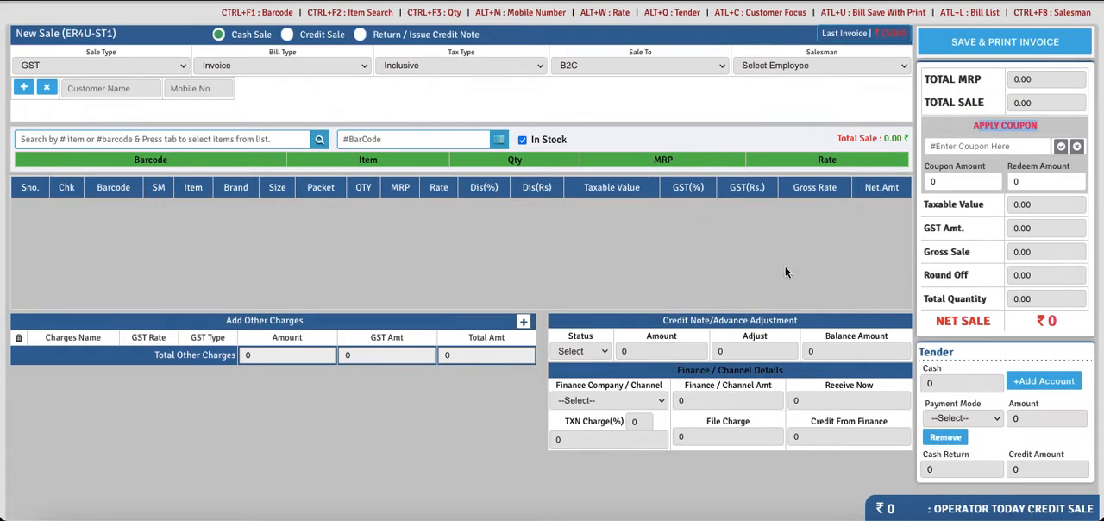
- Select the existing customer "Customer 111" for a new cash sale in Sale POS
{"action": "scroll", "coordinate": [387, 305], "scroll_direction": "up", "scroll_amount": 1}
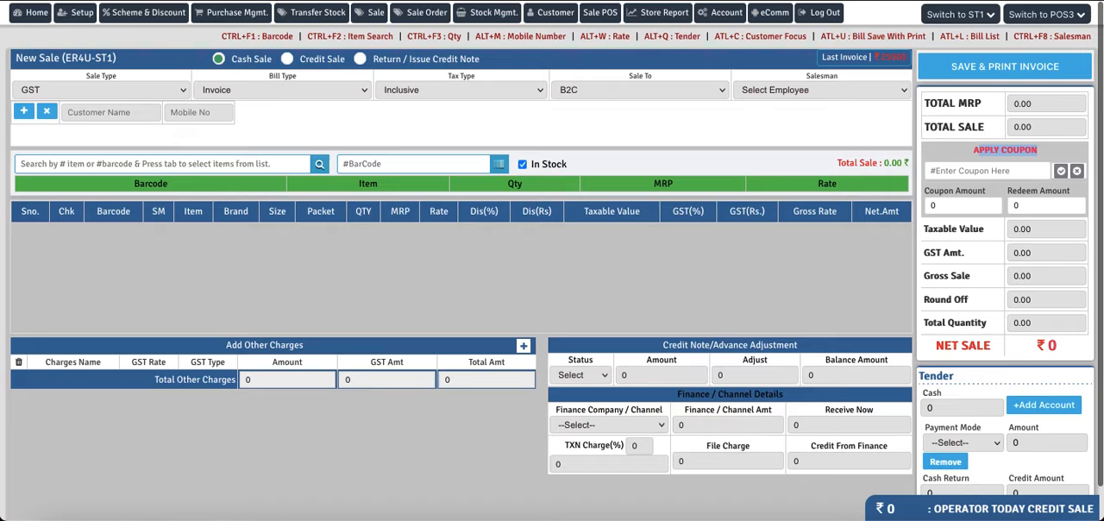
{"action": "scroll", "coordinate": [420, 279], "scroll_direction": "down", "scroll_amount": 1}
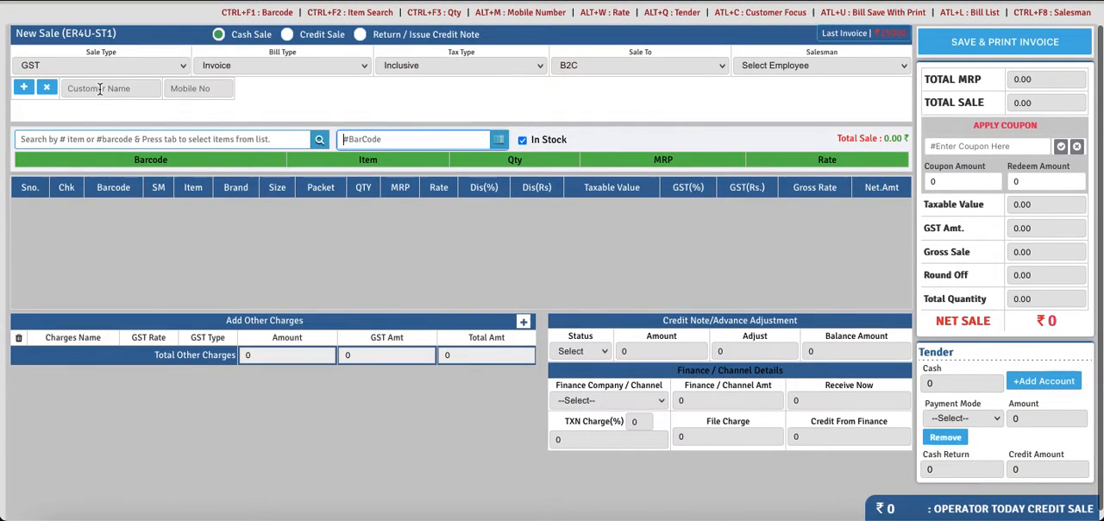
{"action": "left_click", "coordinate": [100, 89]}
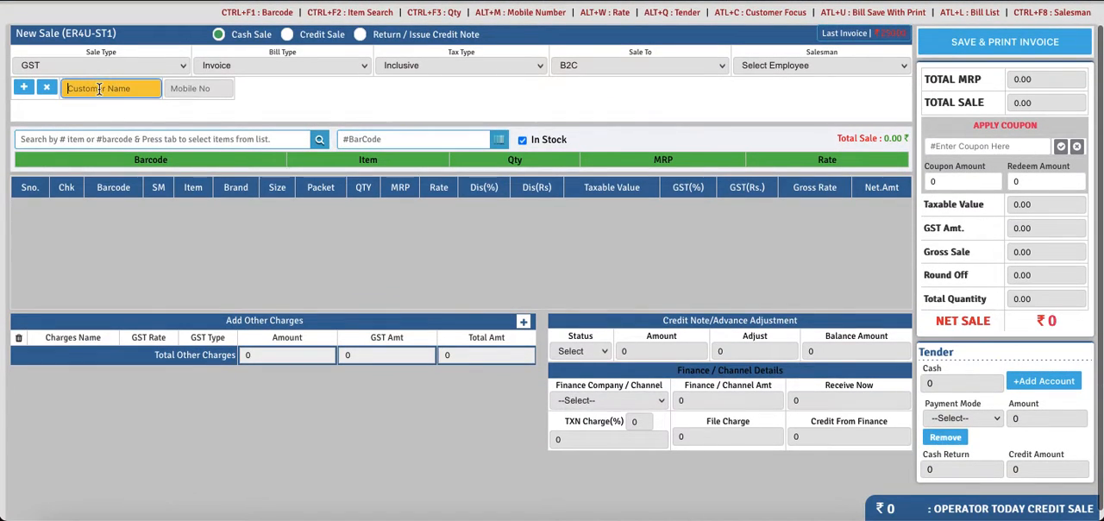
{"action": "type", "text": "cust"}
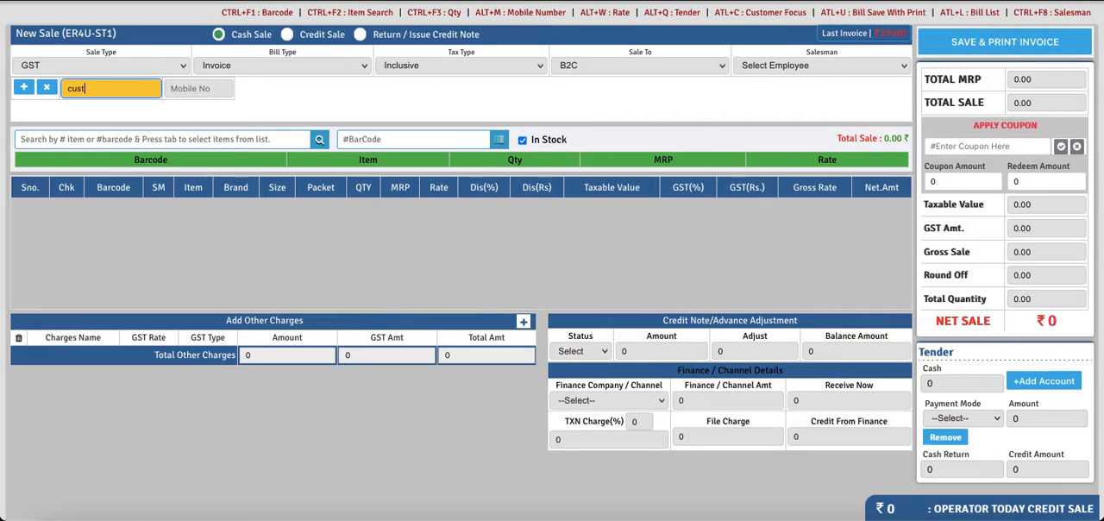
{"action": "left_click", "coordinate": [94, 113]}
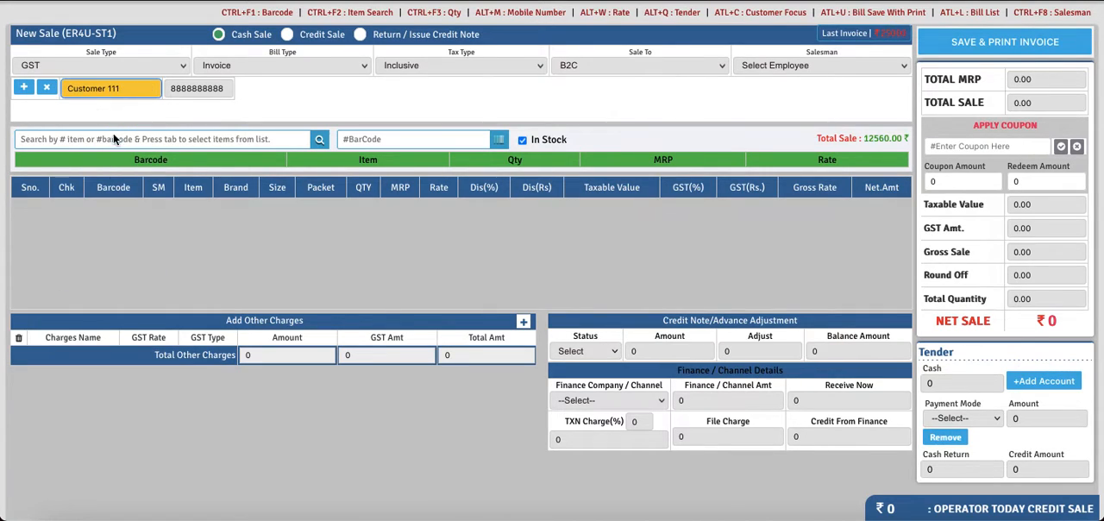
- Find the item Allo Bujiya in the item search and add it to the sale
{"action": "left_click", "coordinate": [119, 139]}
{"action": "type", "text": "a"}
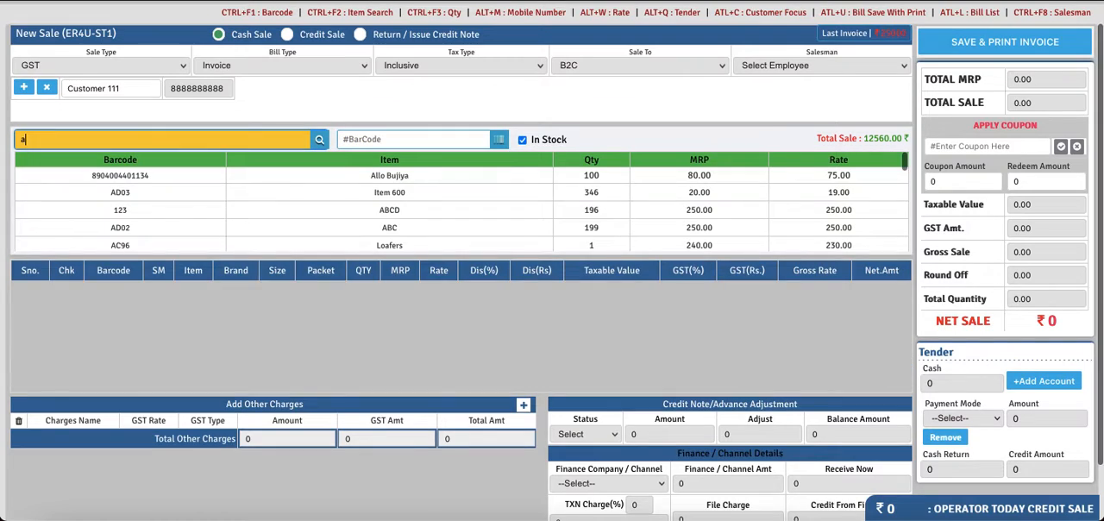
{"action": "left_click", "coordinate": [389, 177]}
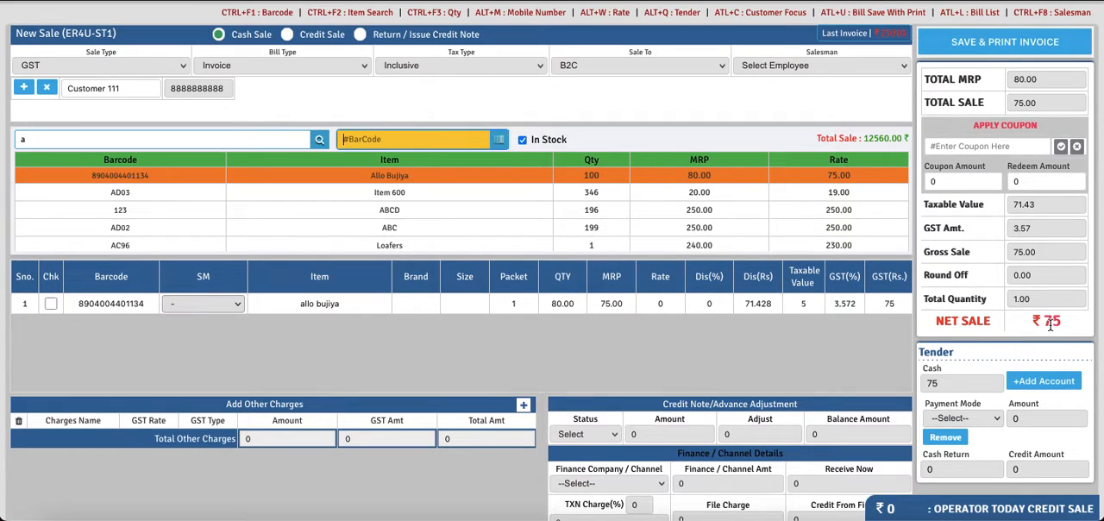
- Try to apply coupon code 22 to the sale while it contains only the Allo Bujiya item at its listed rate
{"action": "left_click", "coordinate": [969, 146]}
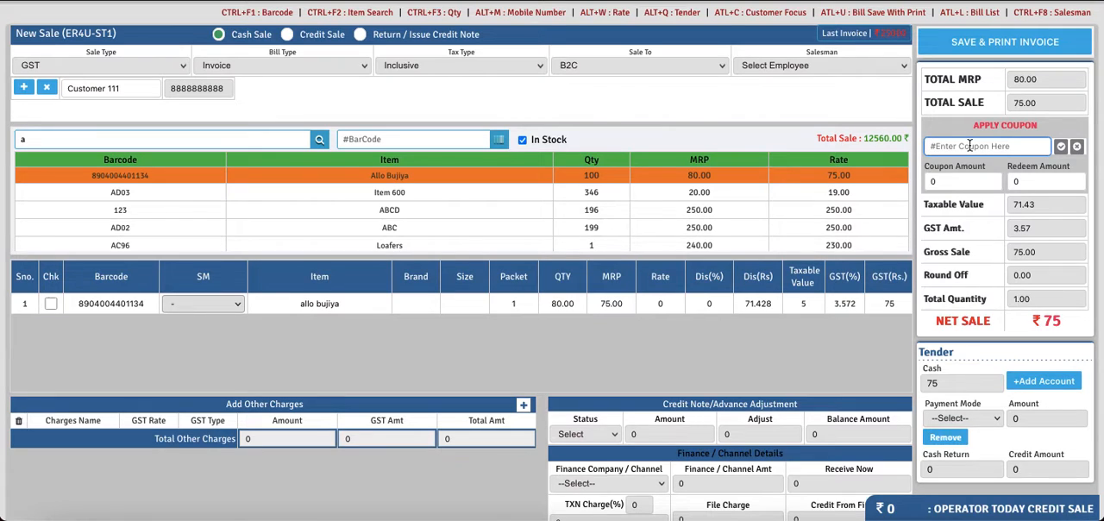
{"action": "type", "text": "22"}
{"action": "key", "text": "Return"}
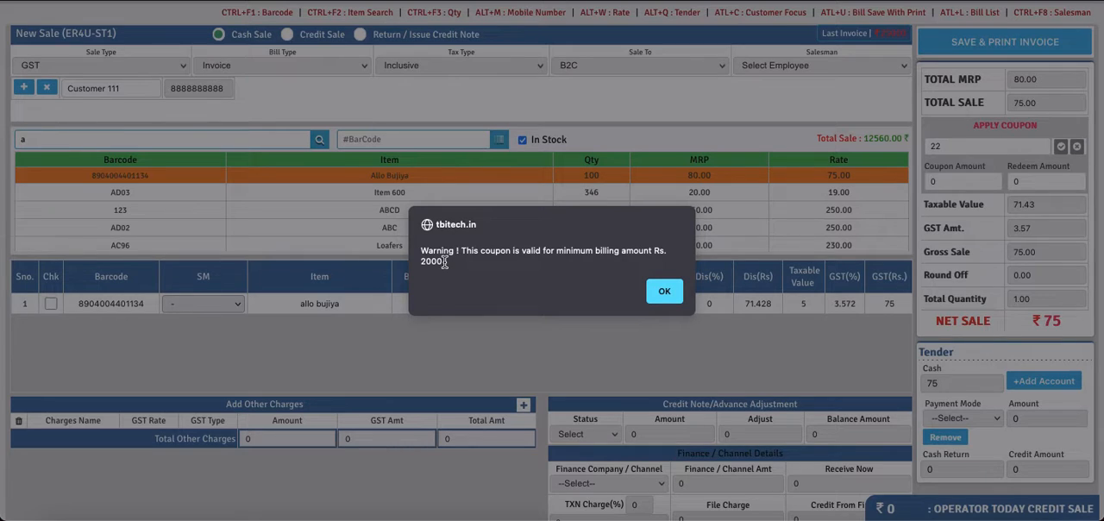
{"action": "left_click", "coordinate": [661, 290]}
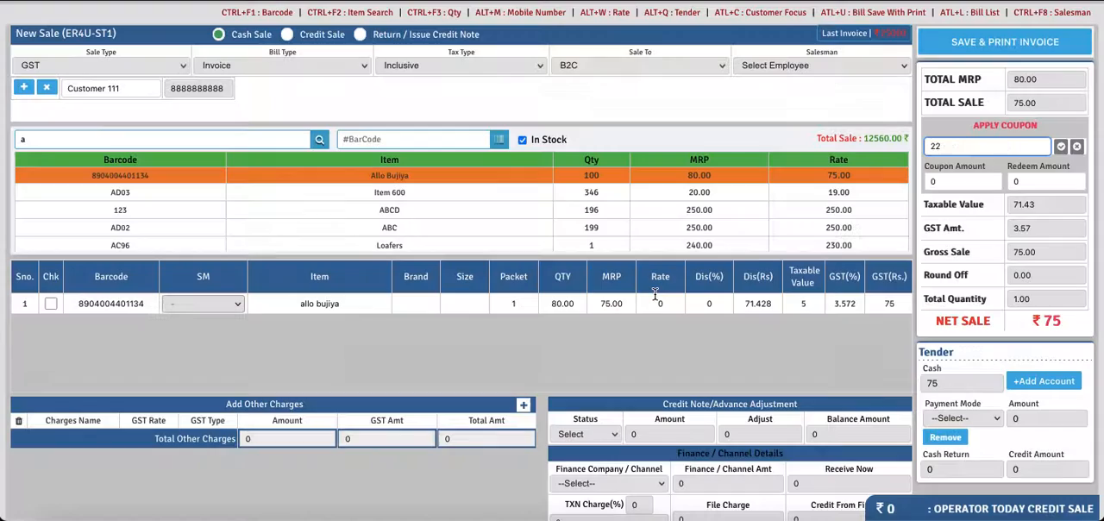
- Set the Allo Bujiya line's selling price, shown under MRP, to 2000
{"action": "left_click", "coordinate": [620, 303]}
{"action": "key", "text": "BackSpace"}
{"action": "key", "text": "BackSpace"}
{"action": "key", "text": "BackSpace"}
{"action": "key", "text": "BackSpace"}
{"action": "key", "text": "BackSpace"}
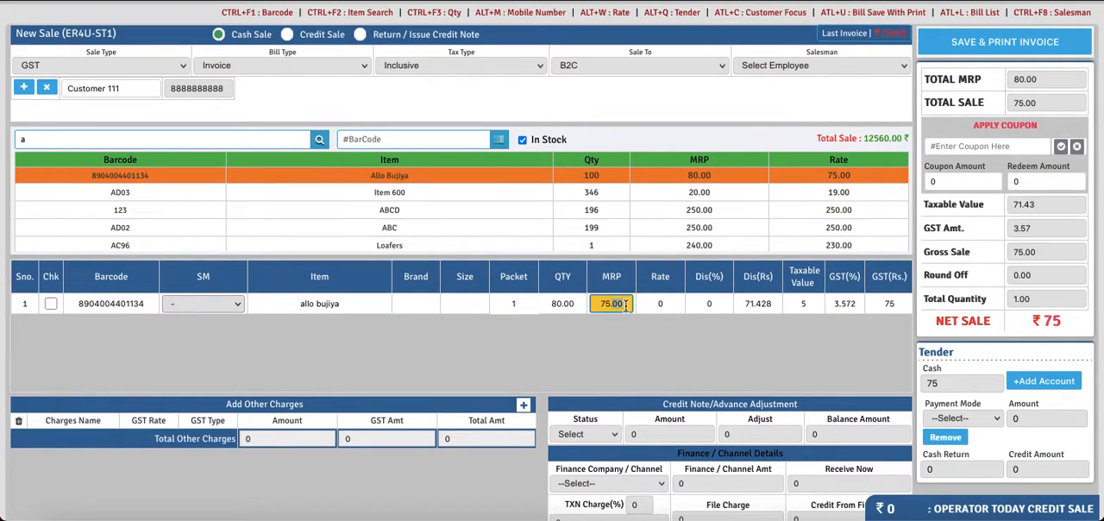
{"action": "type", "text": "2000"}
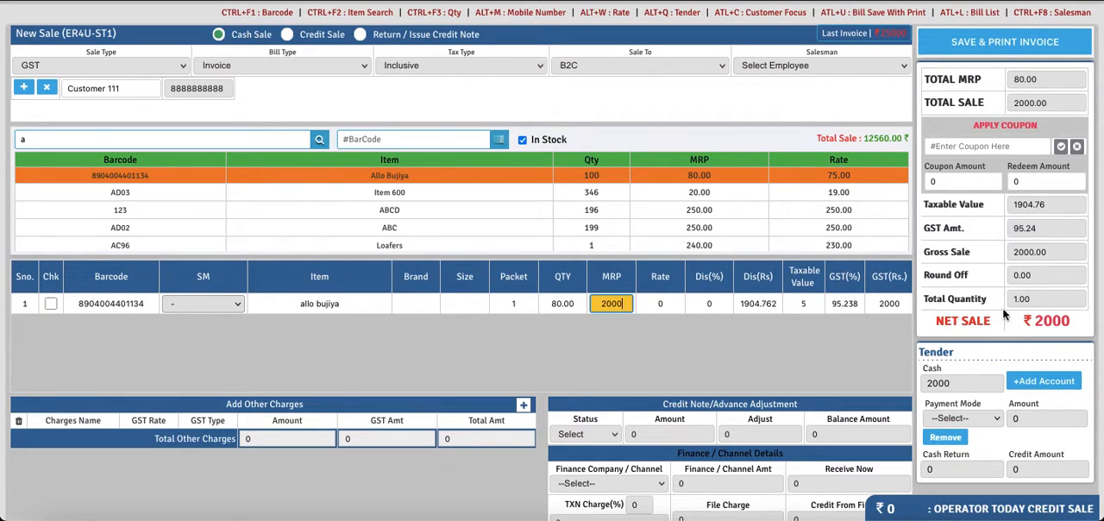
{"action": "key", "text": "Return"}
- Apply coupon code 22 to the sale
{"action": "left_click", "coordinate": [945, 145]}
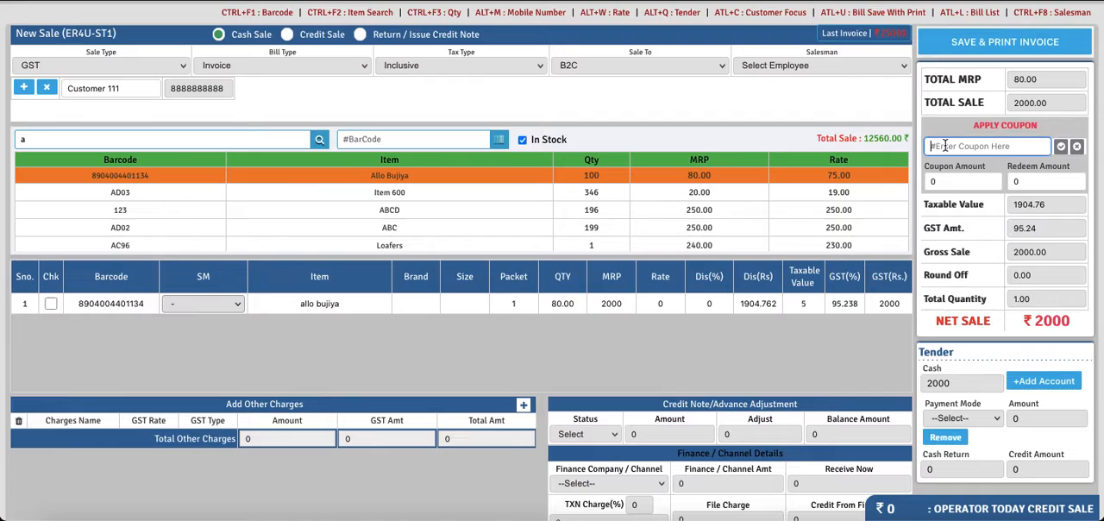
{"action": "type", "text": "22"}
{"action": "key", "text": "Return"}
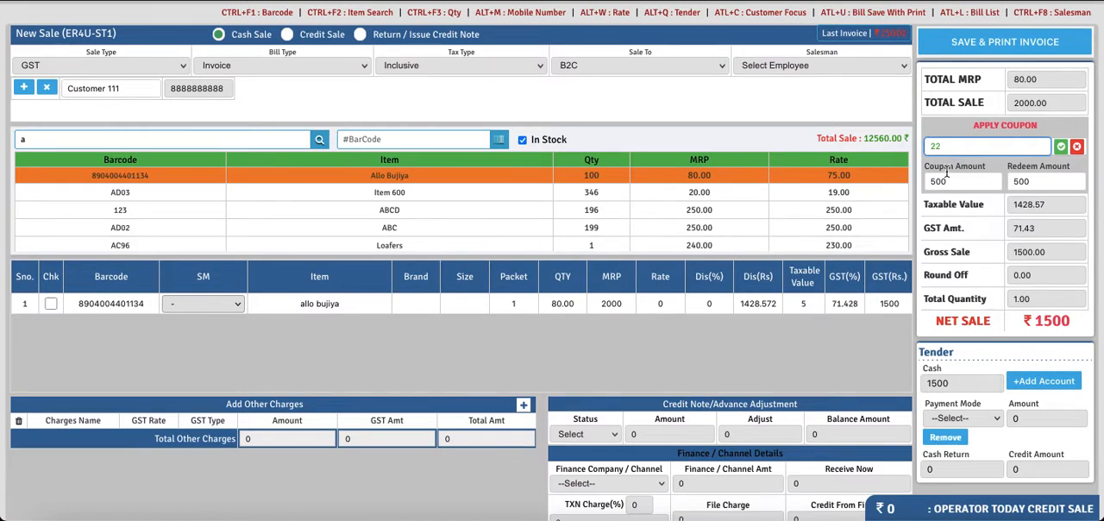
- Check the coupon's redeem amount and the resulting net sale on the bill
{"action": "left_click", "coordinate": [1033, 180]}
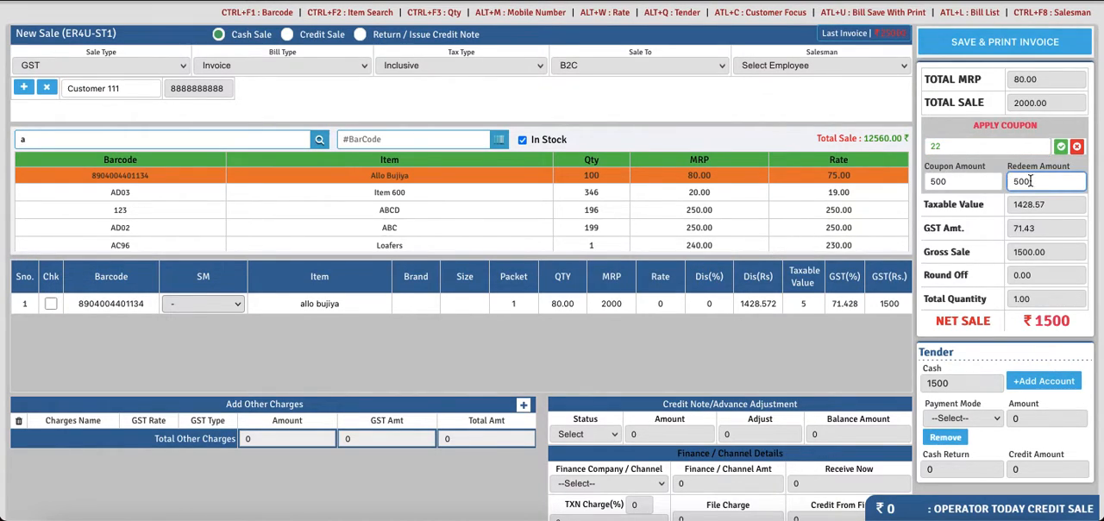
{"action": "left_click_drag", "start_coordinate": [1041, 182], "coordinate": [1011, 181]}
{"action": "double_click", "coordinate": [1037, 185]}
{"action": "double_click", "coordinate": [1039, 184]}
{"action": "left_click_drag", "start_coordinate": [1074, 329], "coordinate": [1039, 321]}
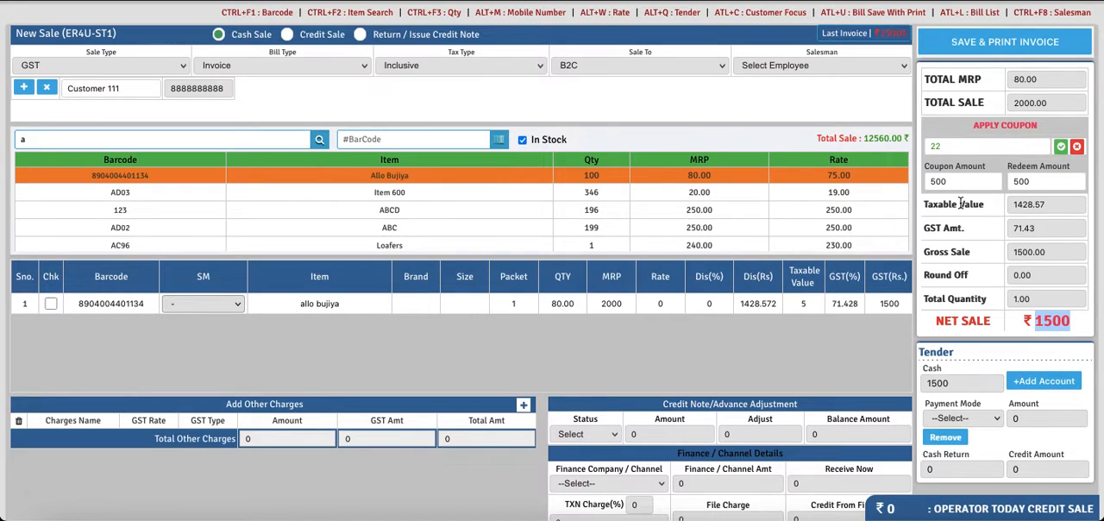
- Remove the applied coupon 22 from the sale and confirm the removal
{"action": "left_click", "coordinate": [947, 148]}
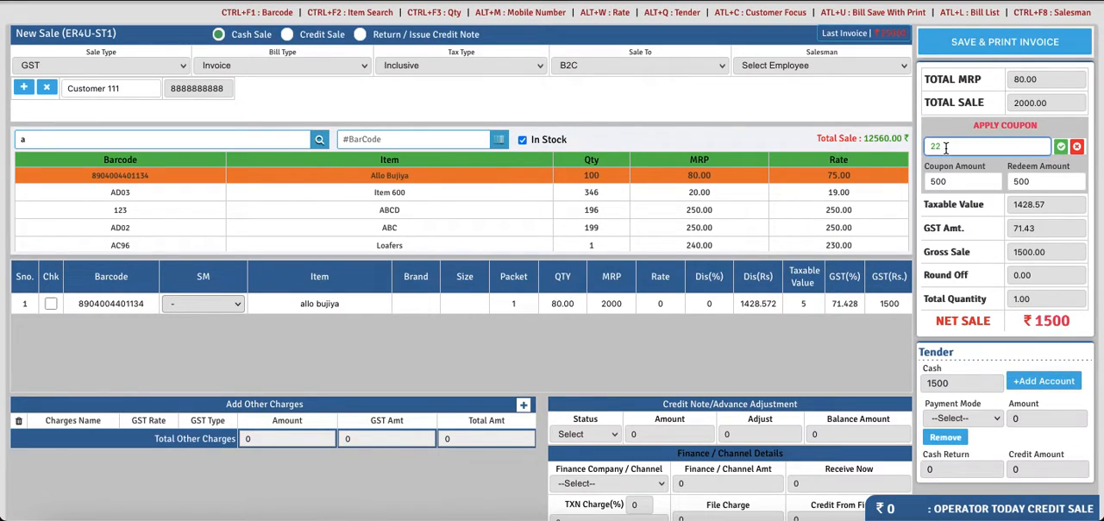
{"action": "left_click", "coordinate": [1077, 148]}
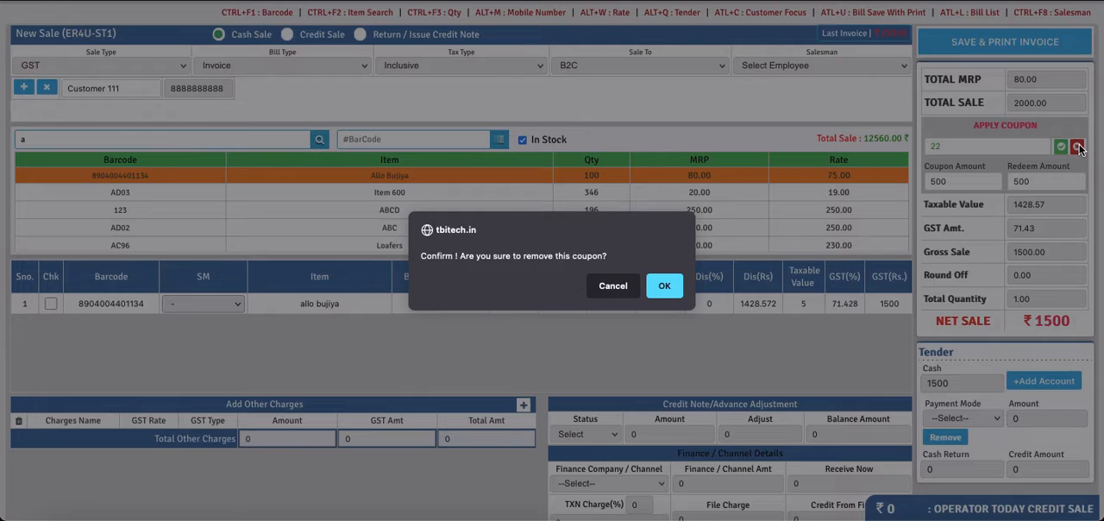
{"action": "left_click", "coordinate": [663, 300]}
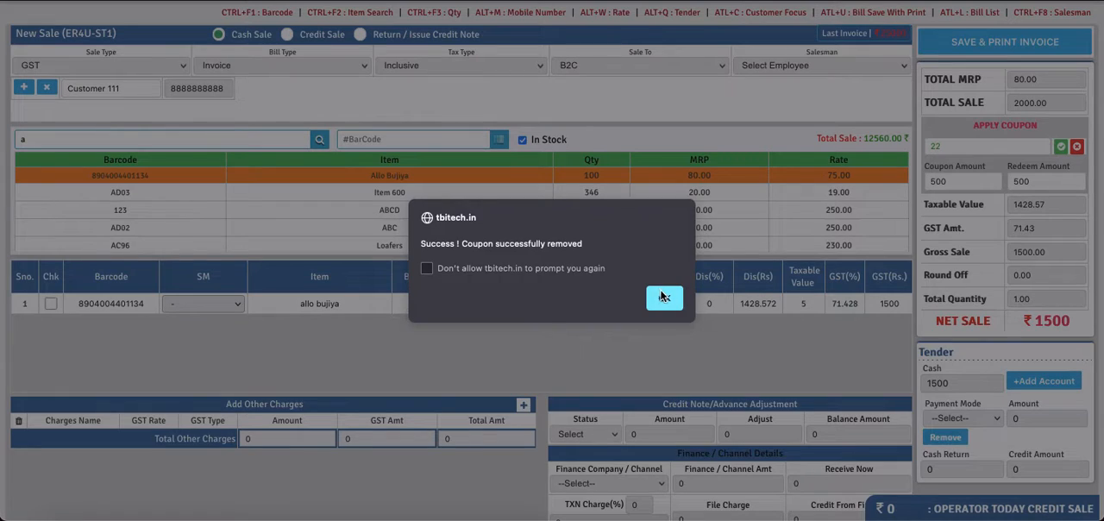
- Apply coupon code 23 to the sale and check its redeem amount
{"action": "left_click", "coordinate": [664, 298]}
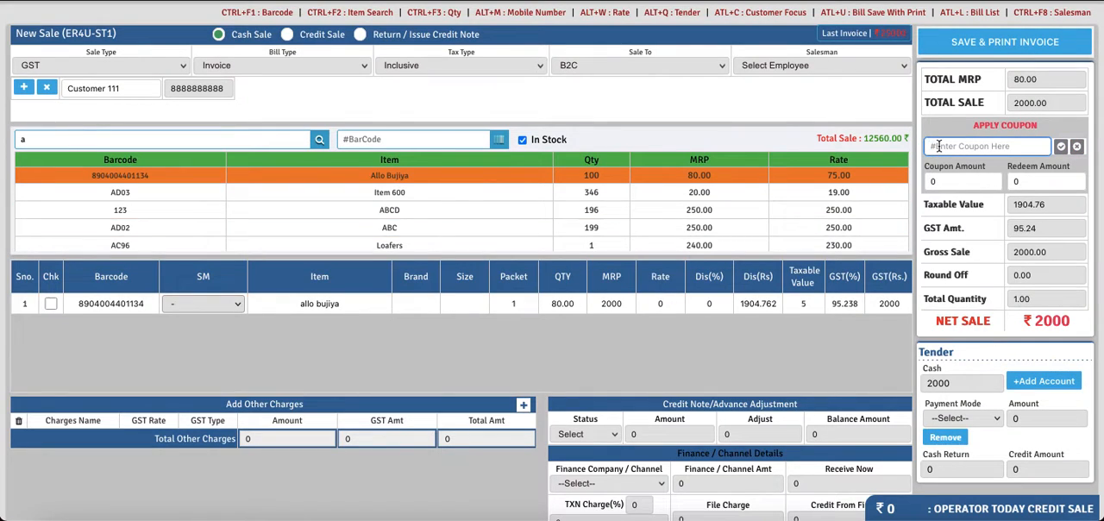
{"action": "type", "text": "23"}
{"action": "key", "text": "Return"}
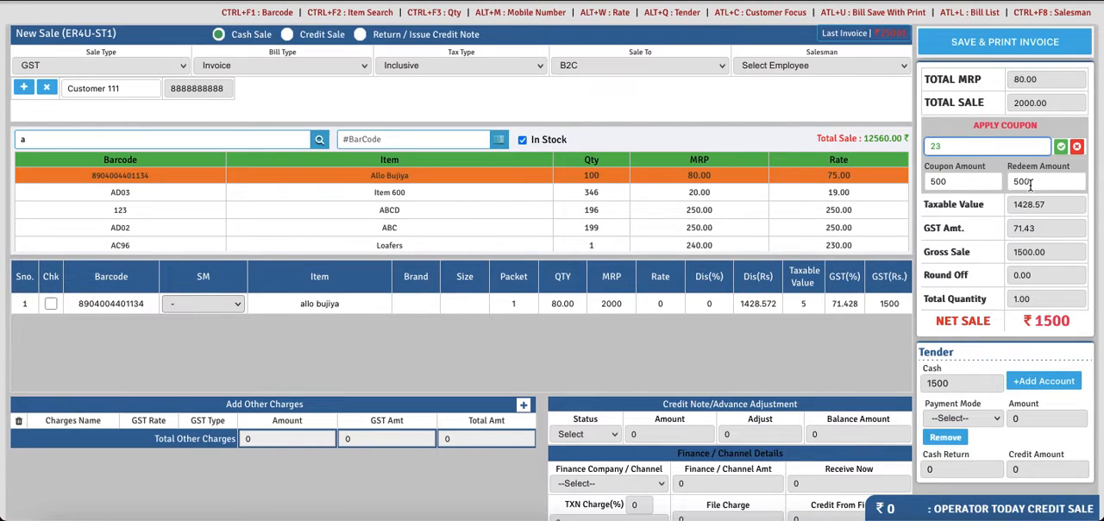
{"action": "left_click_drag", "start_coordinate": [1030, 184], "coordinate": [1016, 181]}
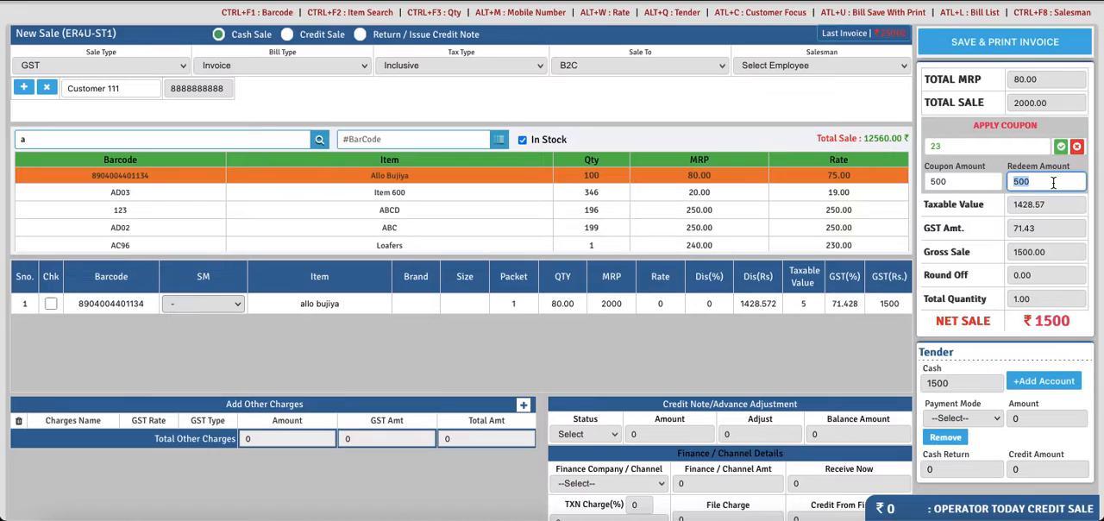
{"action": "left_click", "coordinate": [1053, 182]}
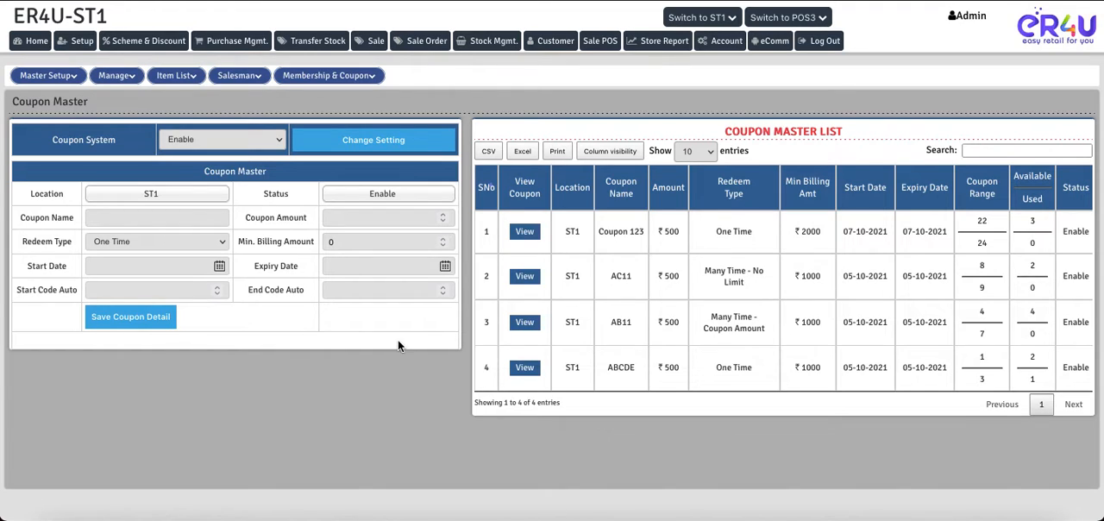
- Switch to Coupon Master, name the new ST1 coupon Coupon 345 and set its coupon amount to 200
{"action": "left_click_drag", "start_coordinate": [23, 241], "coordinate": [49, 239]}
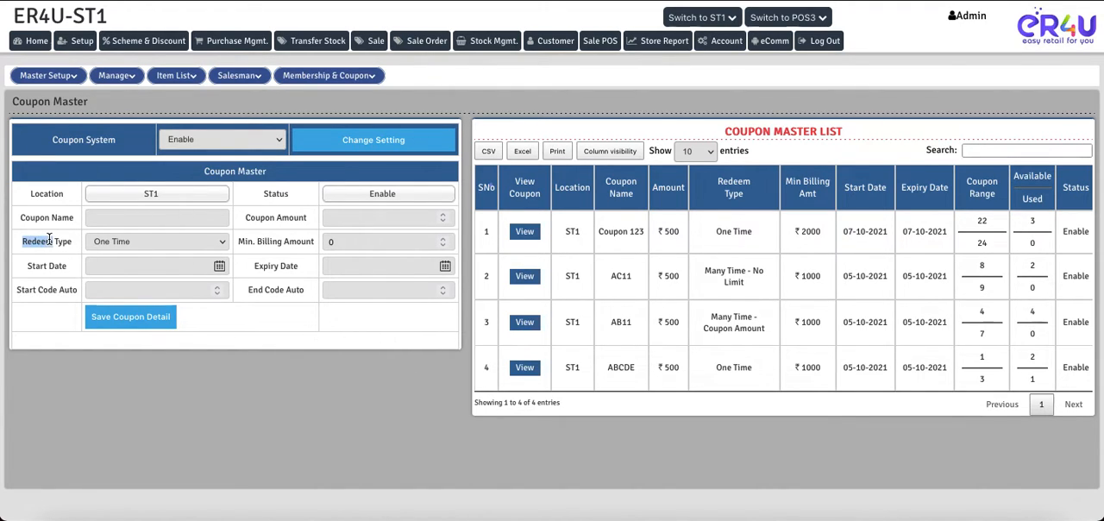
{"action": "left_click", "coordinate": [121, 242]}
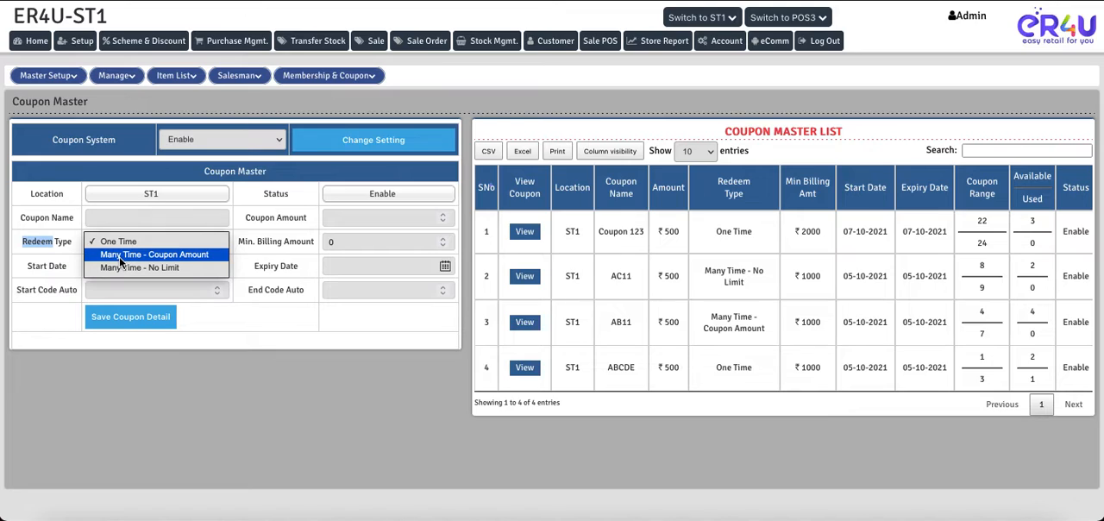
{"action": "left_click", "coordinate": [133, 217]}
{"action": "left_click", "coordinate": [132, 216]}
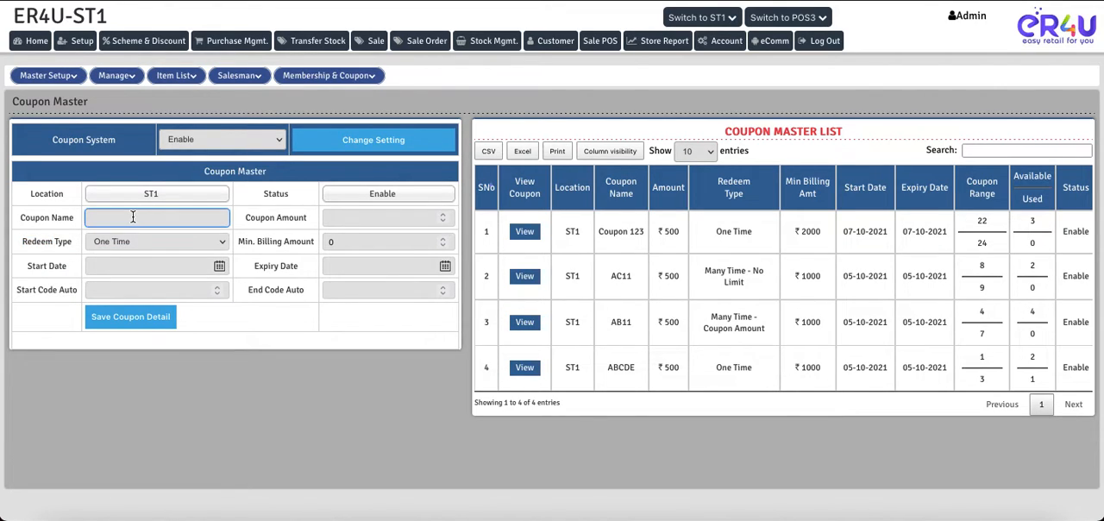
{"action": "type", "text": "Coupon 345"}
{"action": "key", "text": "Tab"}
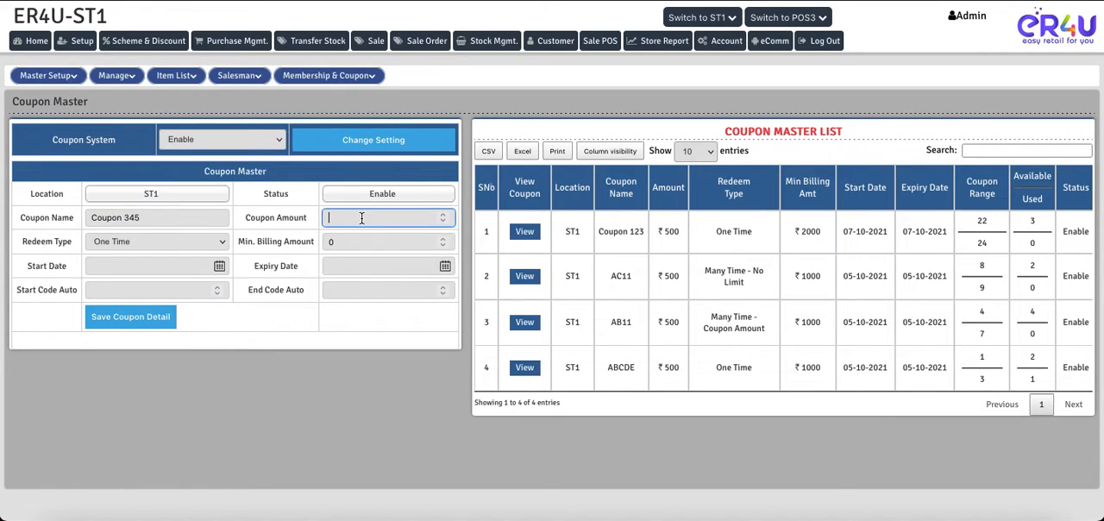
{"action": "type", "text": "200"}
- Set the coupon's redeem type to Many Time - Coupon Amount and its minimum billing amount to 1000
{"action": "left_click", "coordinate": [122, 242]}
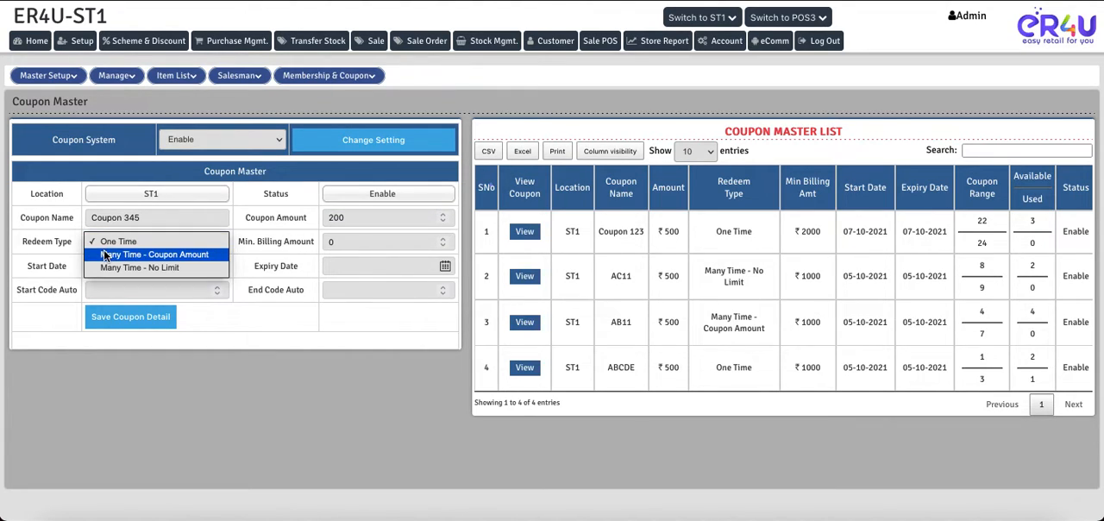
{"action": "left_click", "coordinate": [152, 256]}
{"action": "left_click", "coordinate": [348, 242]}
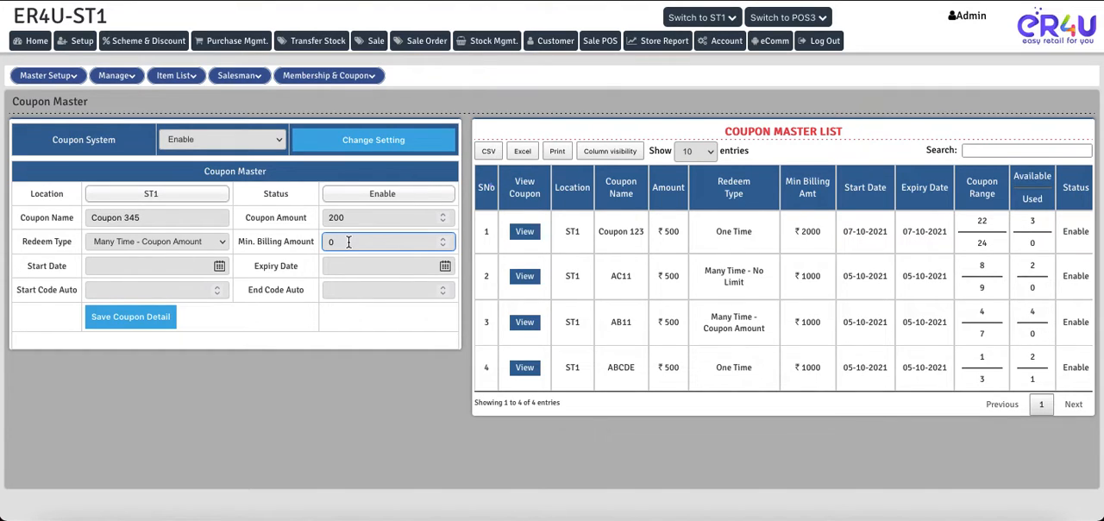
{"action": "key", "text": "BackSpace"}
{"action": "type", "text": "1000"}
- Set both the coupon's start date and expiry date to 2021/10/07
{"action": "left_click", "coordinate": [220, 270]}
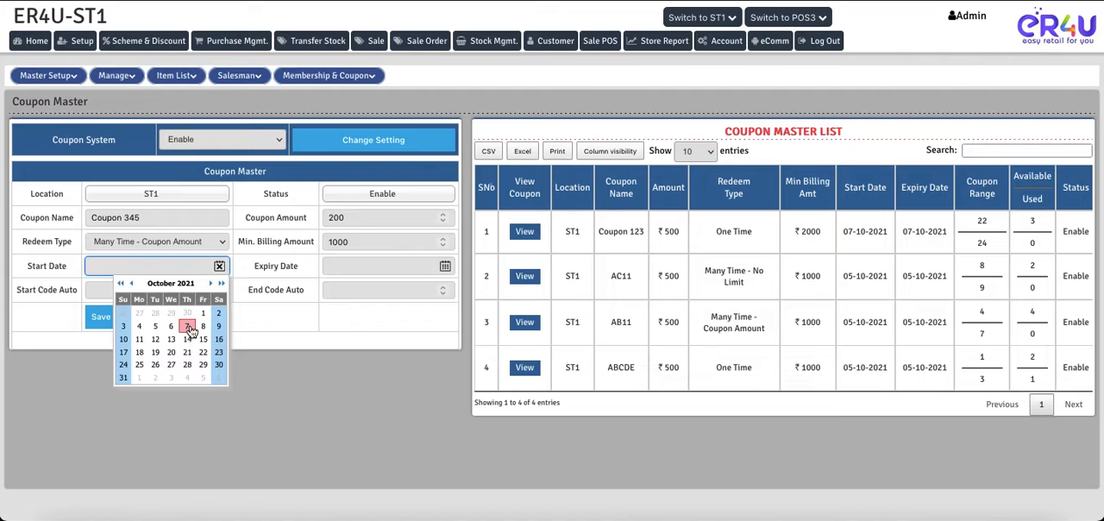
{"action": "left_click", "coordinate": [192, 331]}
{"action": "left_click", "coordinate": [445, 266]}
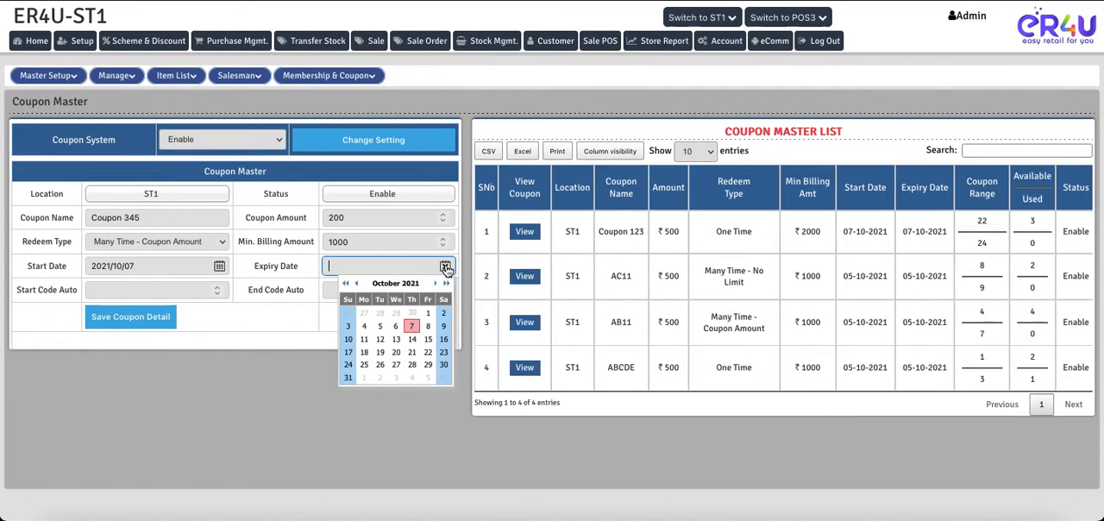
{"action": "left_click", "coordinate": [411, 324]}
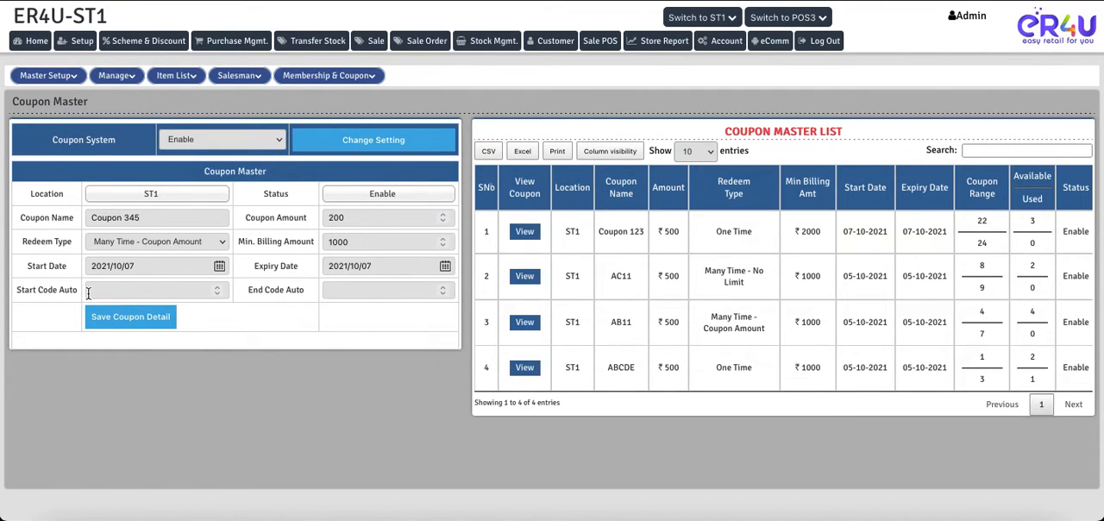
- Examine the code details of the existing coupons Coupon 123, AC11 and AB11 to see which codes are in use
{"action": "left_click", "coordinate": [127, 290]}
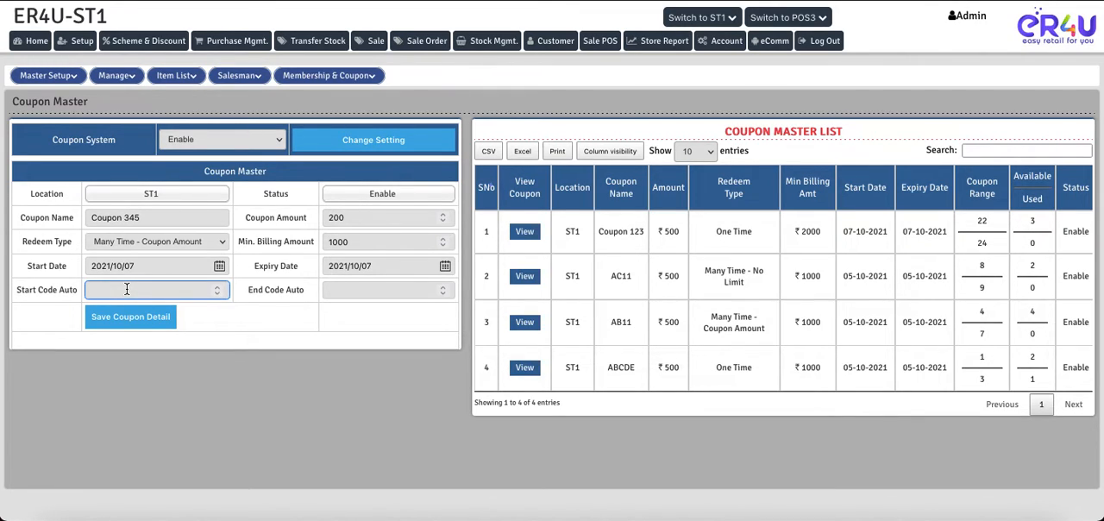
{"action": "left_click", "coordinate": [523, 234]}
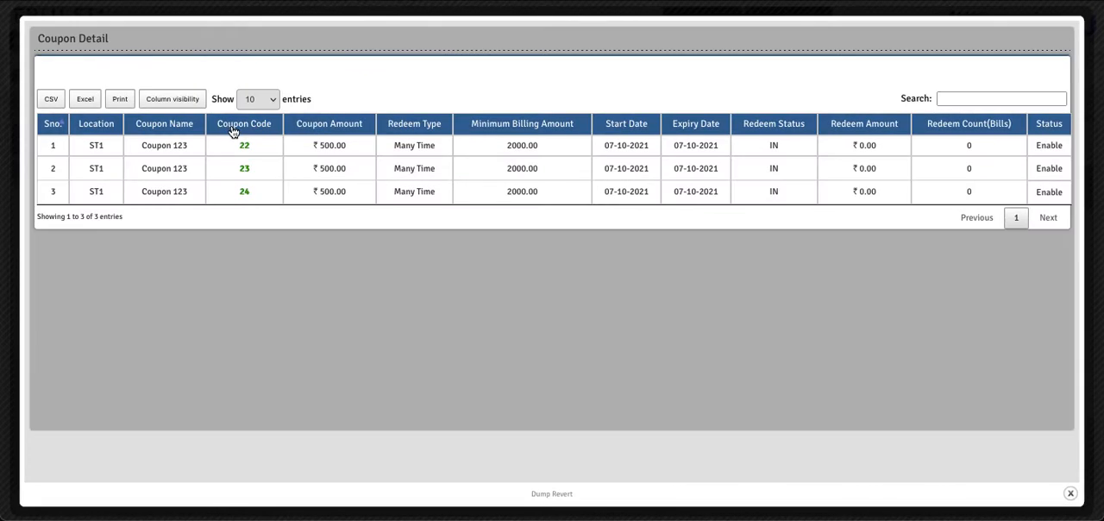
{"action": "left_click", "coordinate": [1070, 494]}
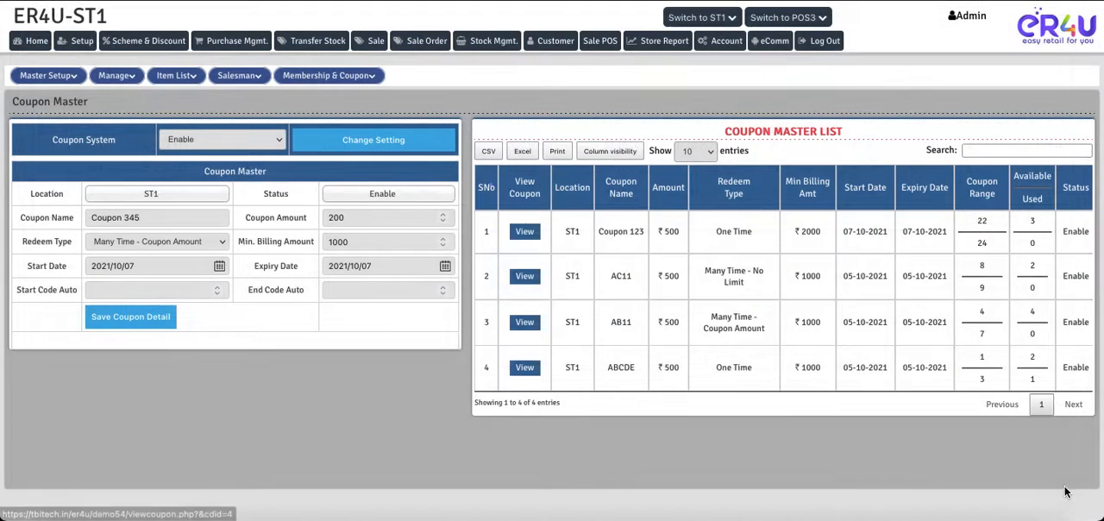
{"action": "left_click", "coordinate": [534, 285]}
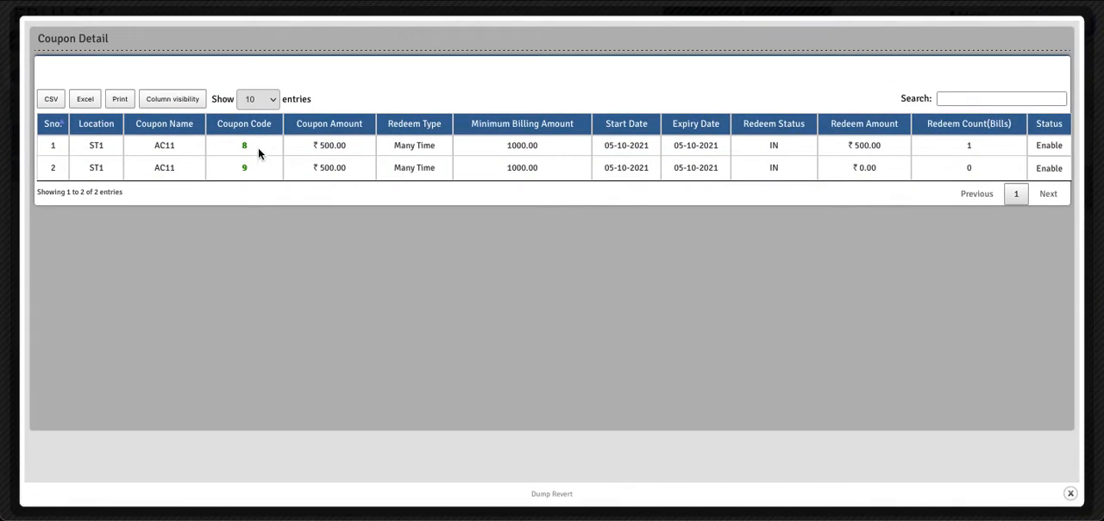
{"action": "left_click", "coordinate": [1069, 497]}
{"action": "left_click", "coordinate": [523, 321]}
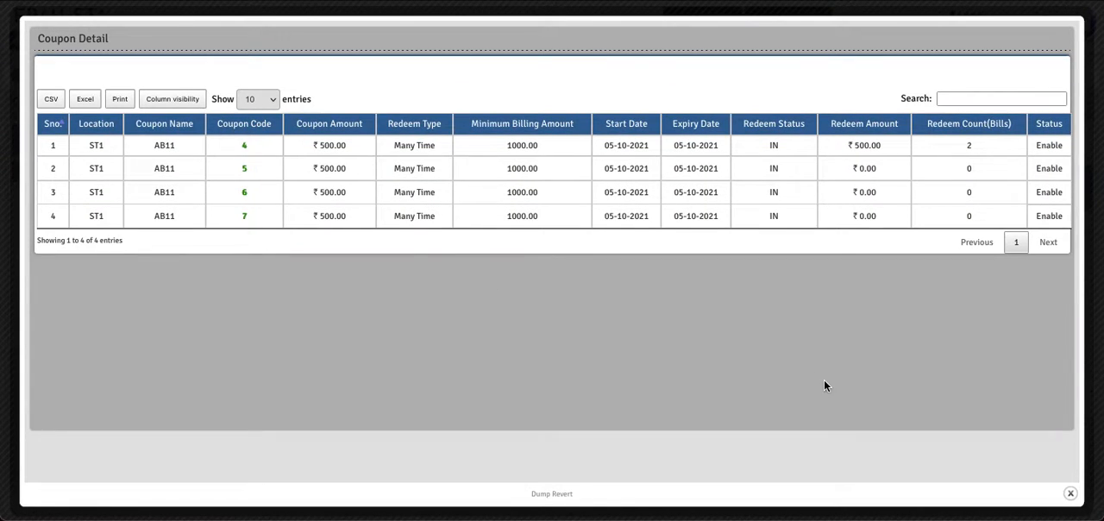
{"action": "left_click", "coordinate": [1070, 494]}
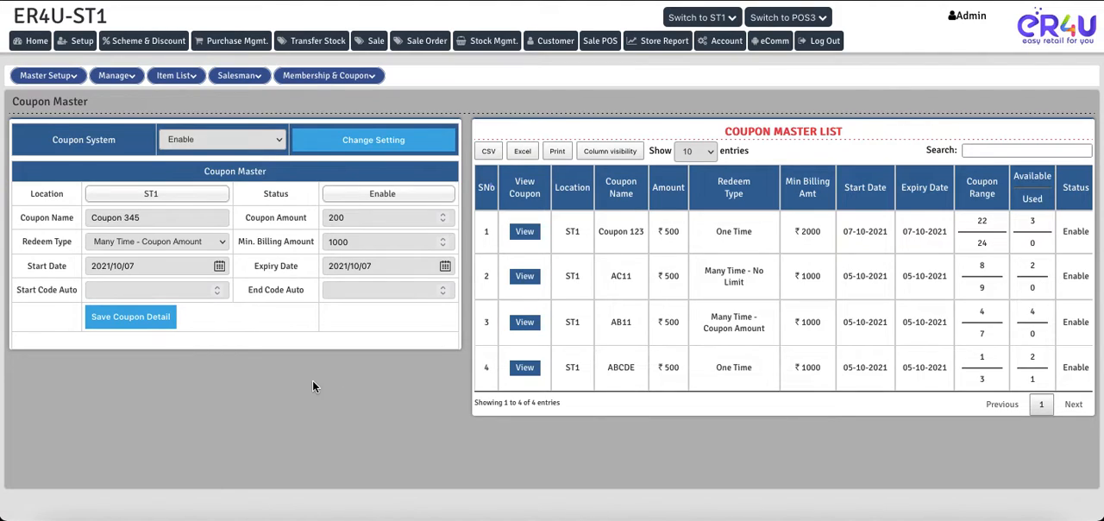
- Set the coupon's code range from 25 to 28 and save the coupon detail
{"action": "left_click", "coordinate": [123, 294]}
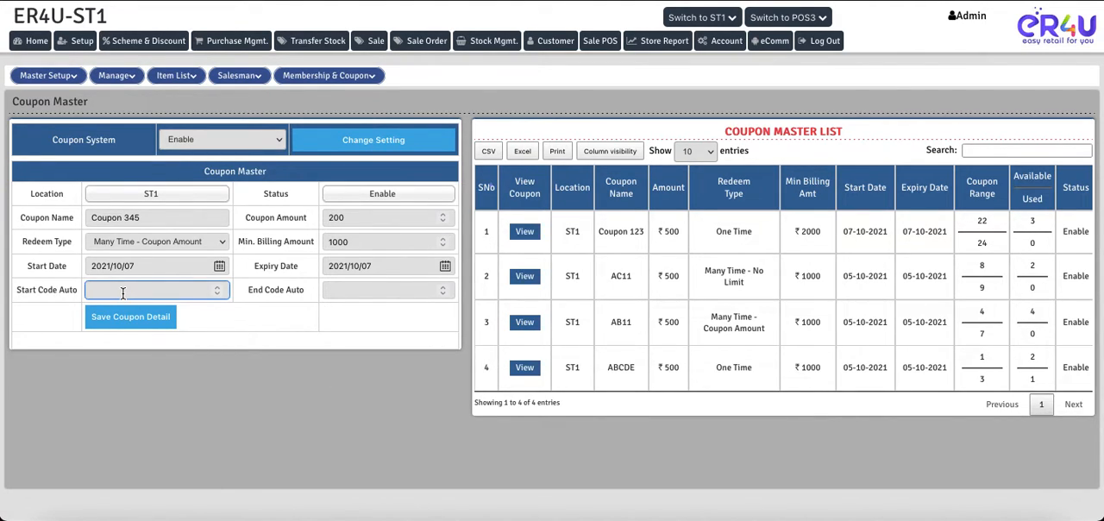
{"action": "type", "text": "25"}
{"action": "left_click", "coordinate": [363, 296]}
{"action": "type", "text": "28"}
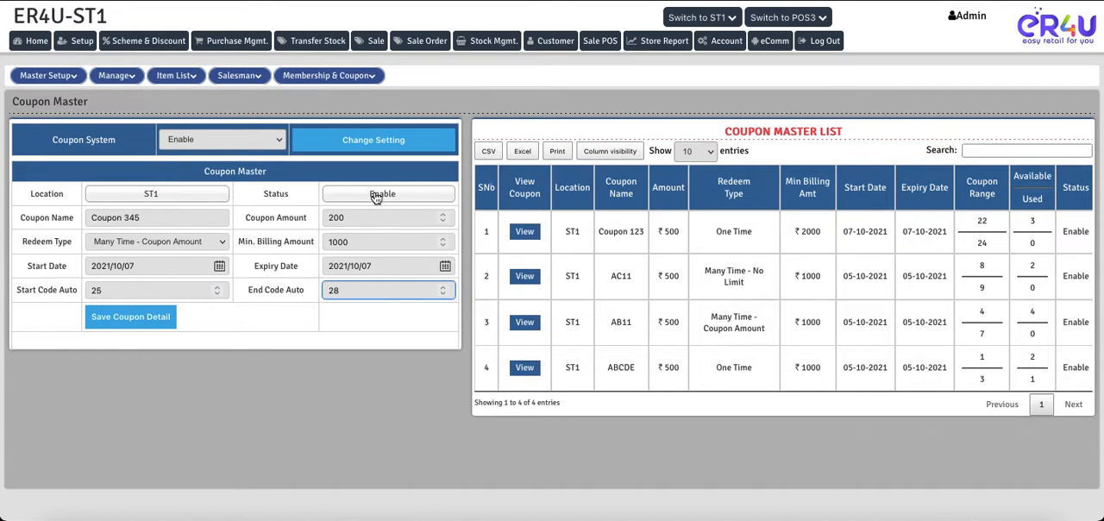
{"action": "left_click", "coordinate": [119, 319]}
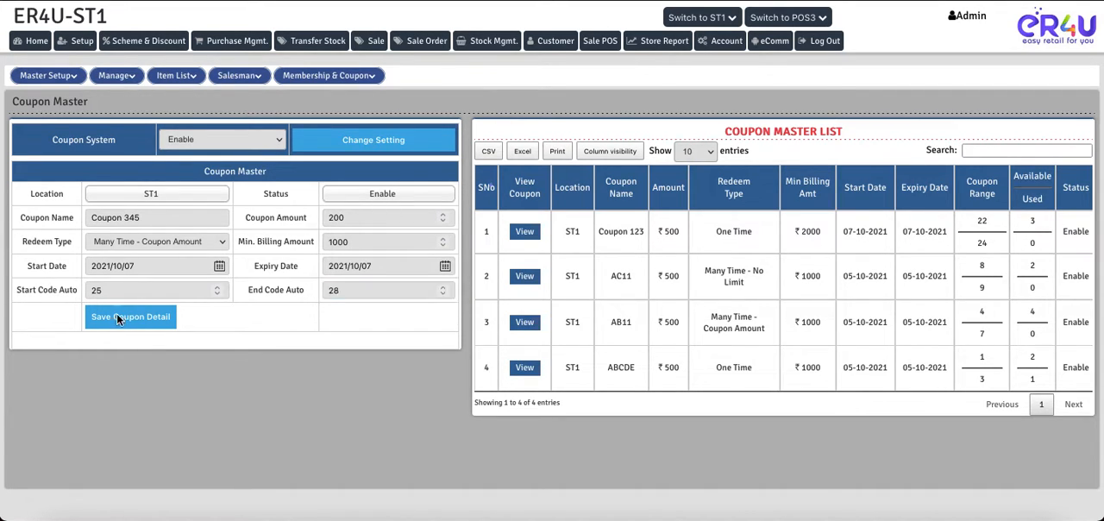
{"action": "left_click", "coordinate": [665, 288]}
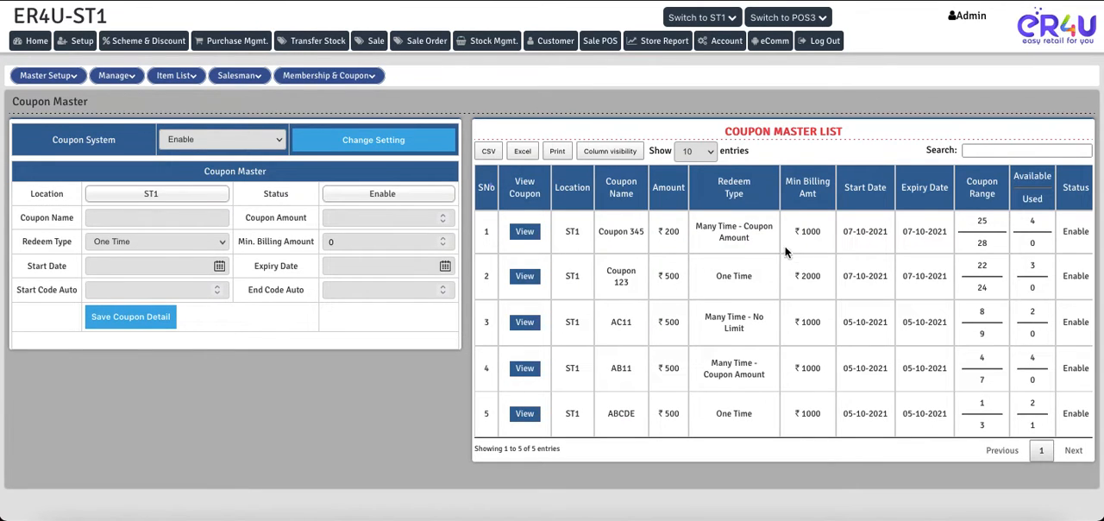
- Check the redeem type and the individual coupon codes of Coupon 345 in the coupon list
{"action": "left_click_drag", "start_coordinate": [757, 247], "coordinate": [700, 223]}
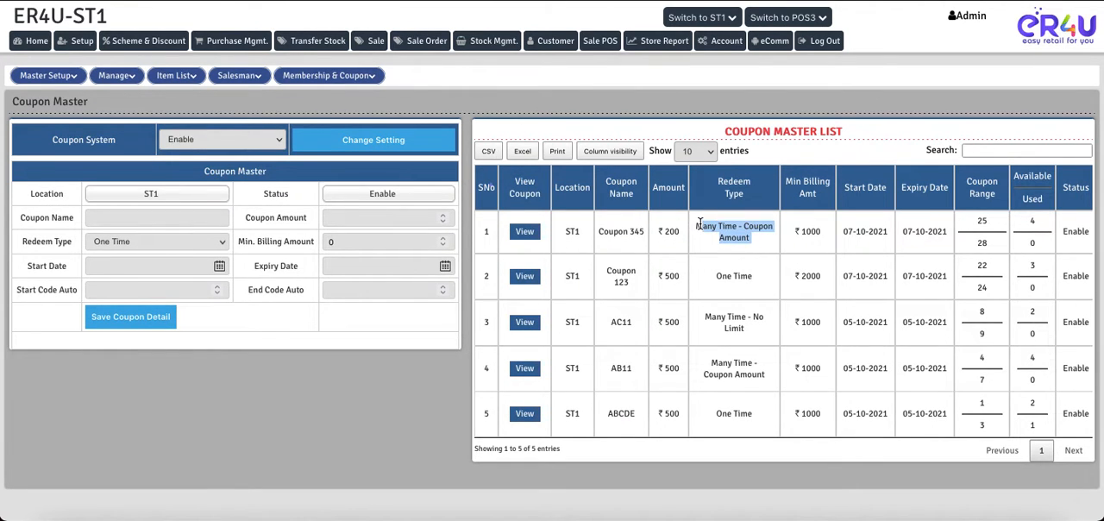
{"action": "left_click", "coordinate": [524, 231]}
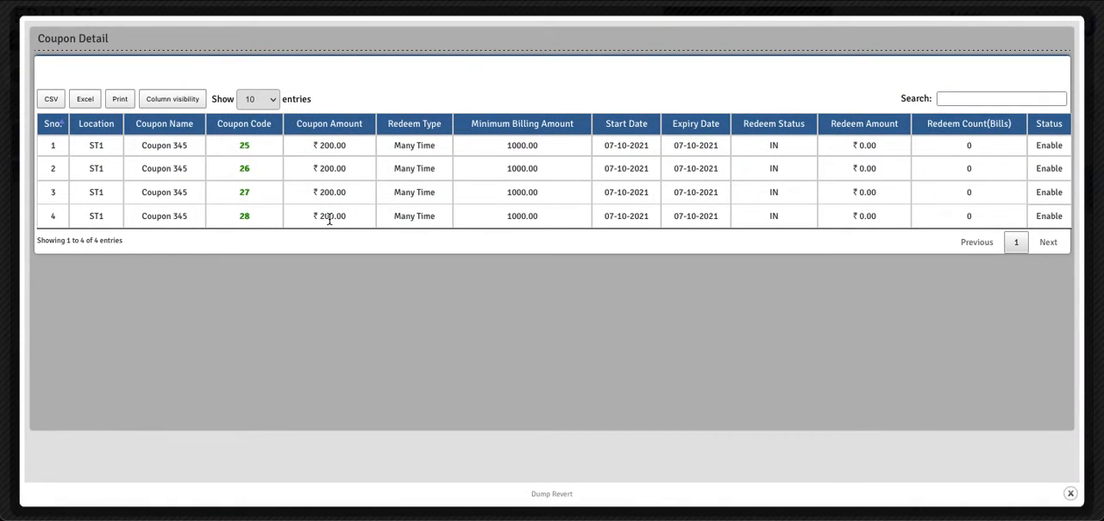
{"action": "left_click", "coordinate": [1070, 495]}
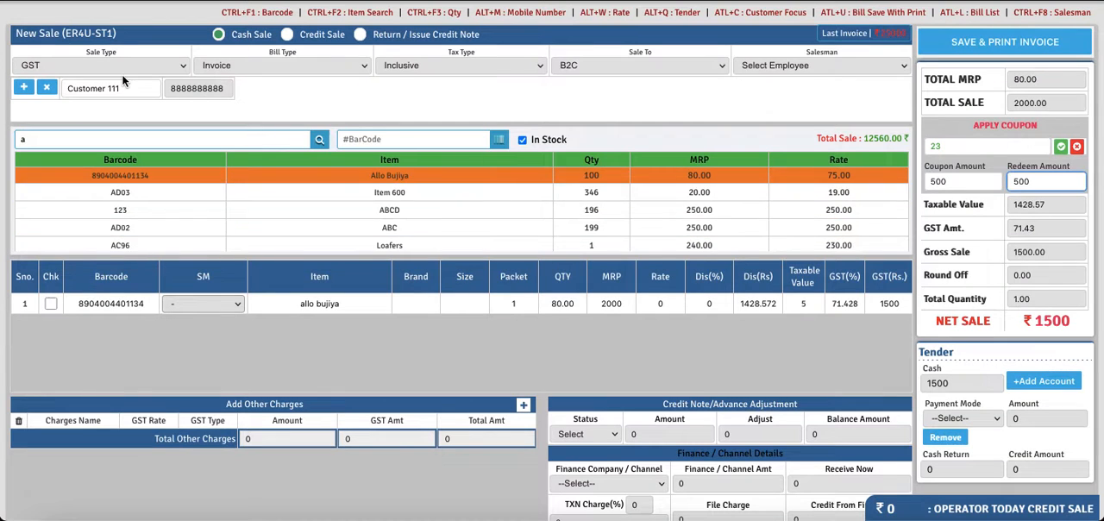
- Return to the POS sale, reload the page to discard the current bill, and select the existing customer found with "cus"
{"action": "key", "text": "super+r"}
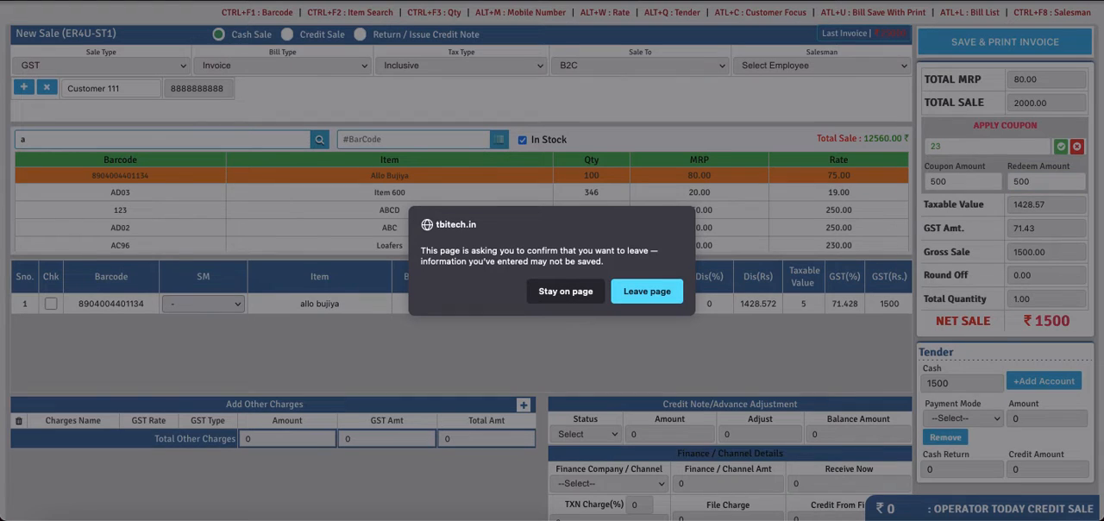
{"action": "left_click", "coordinate": [654, 290]}
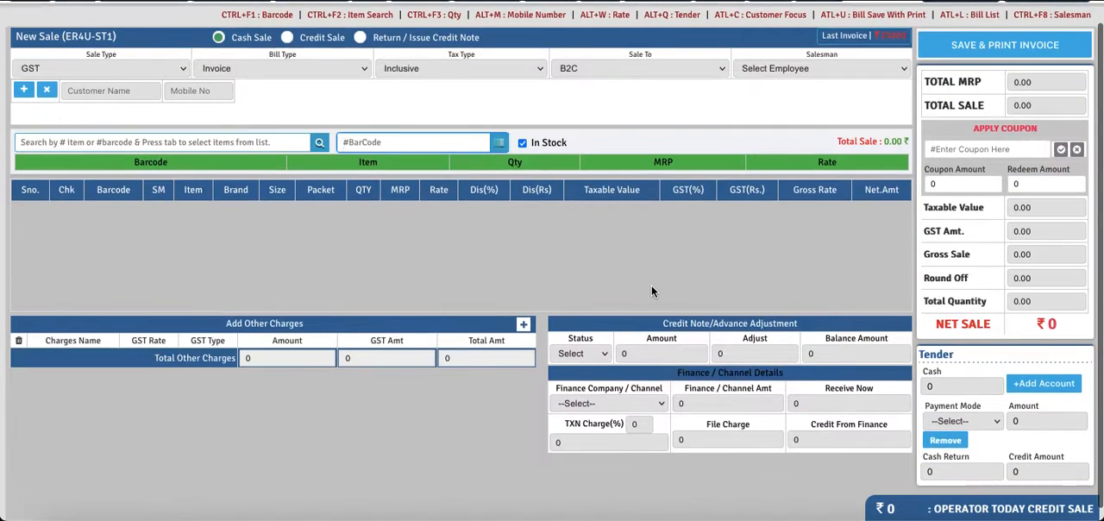
{"action": "key", "text": "alt+c"}
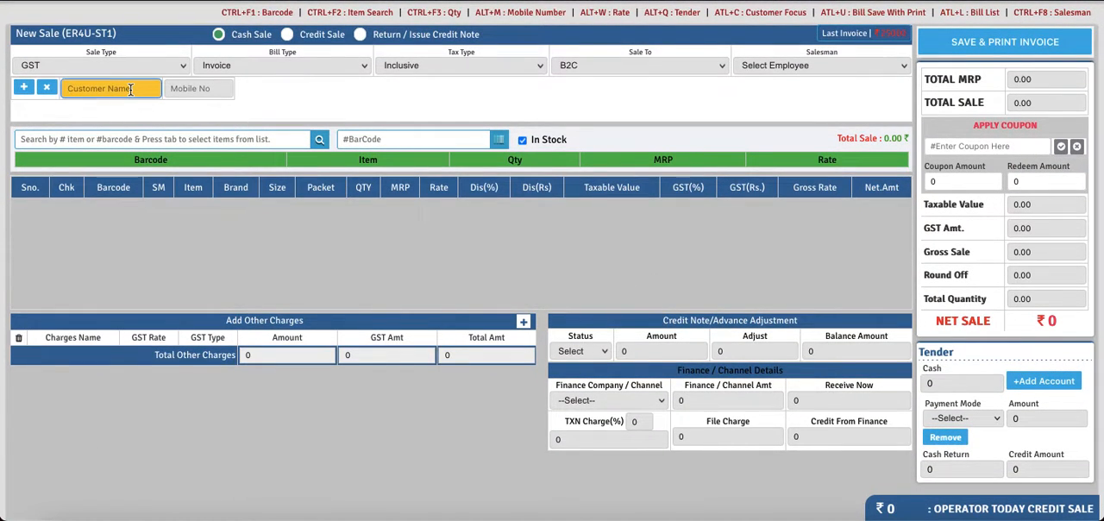
{"action": "type", "text": "cus"}
{"action": "left_click", "coordinate": [101, 109]}
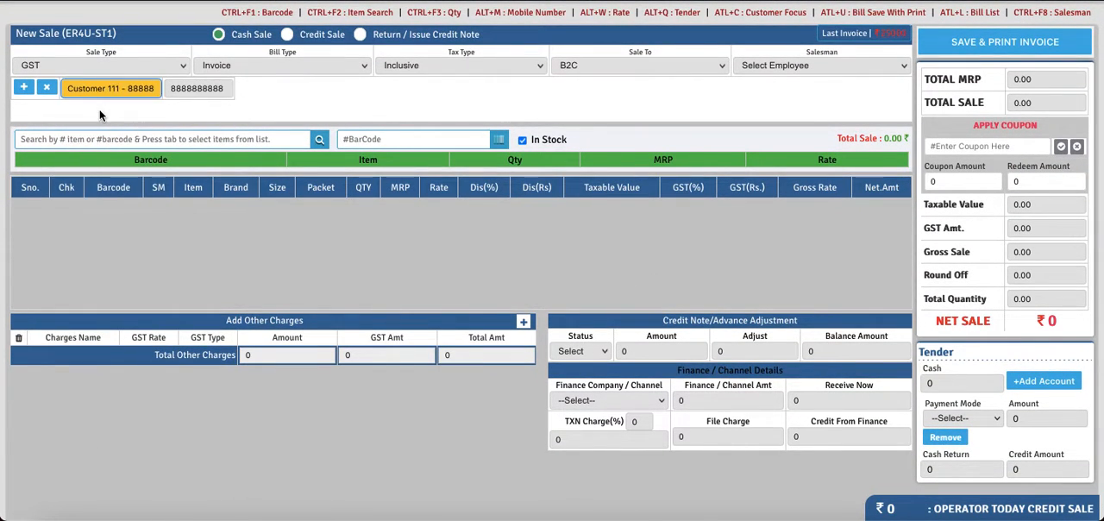
- Add item ABC (barcode AD02) to the sale and set its quantity, shown under Packet, to 4
{"action": "left_click", "coordinate": [148, 148]}
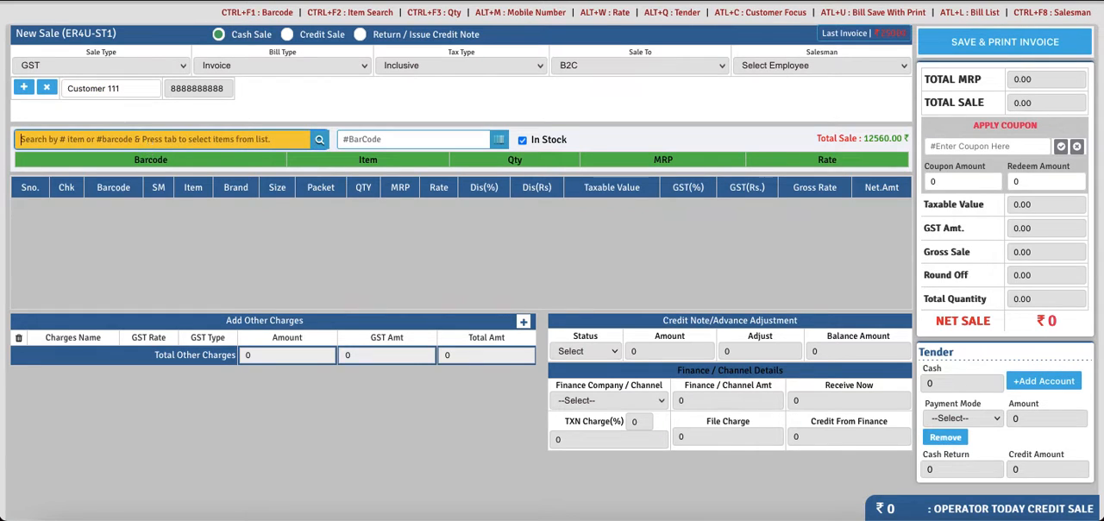
{"action": "type", "text": "a"}
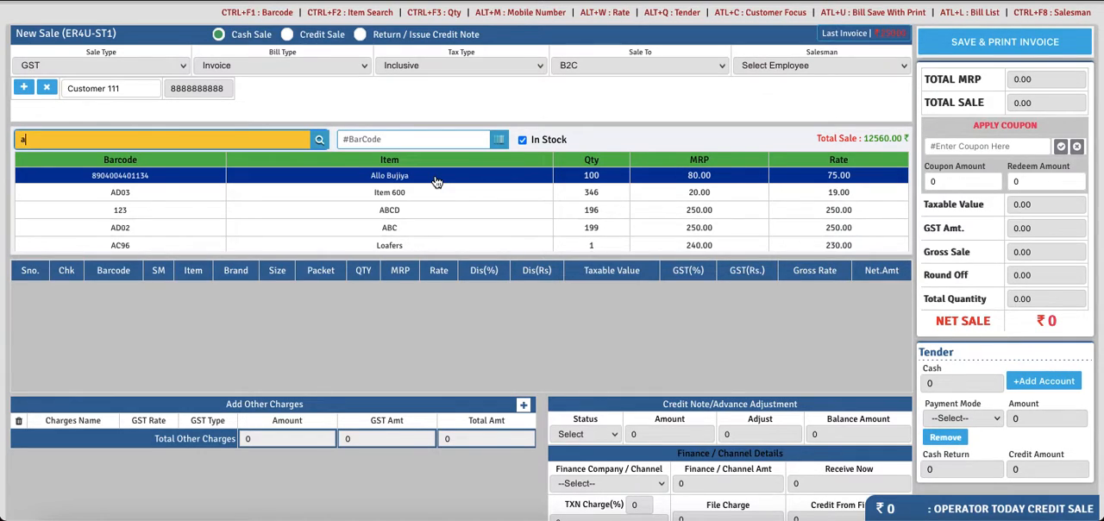
{"action": "scroll", "coordinate": [392, 190], "scroll_direction": "down", "scroll_amount": 2}
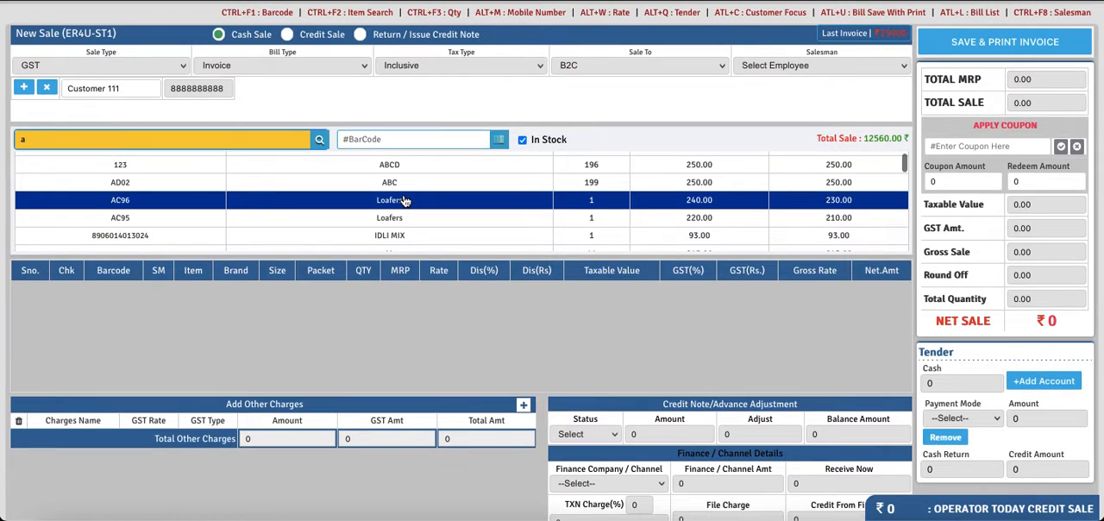
{"action": "left_click", "coordinate": [389, 182]}
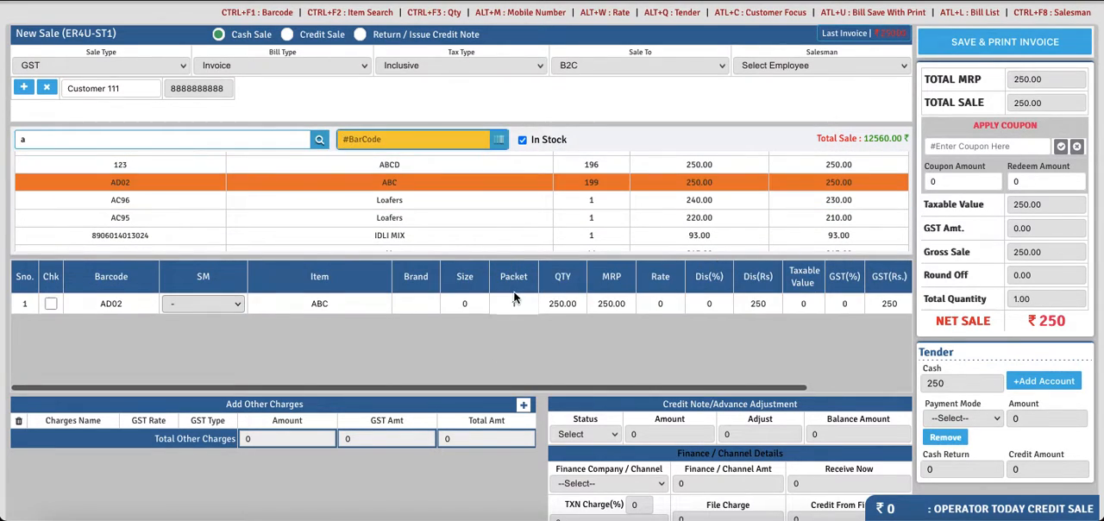
{"action": "left_click", "coordinate": [519, 304]}
{"action": "type", "text": "4"}
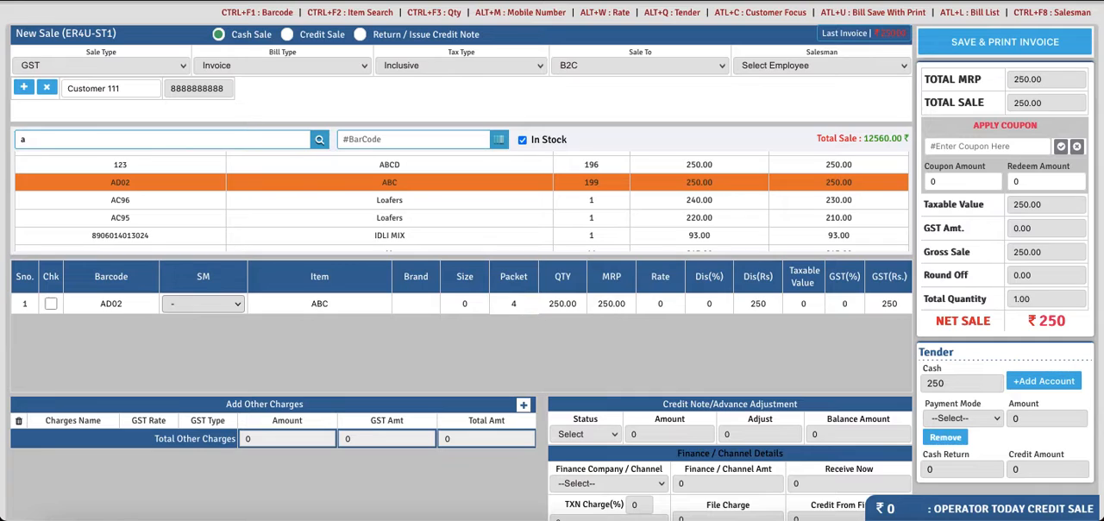
{"action": "left_click", "coordinate": [627, 296]}
{"action": "key", "text": "Return"}
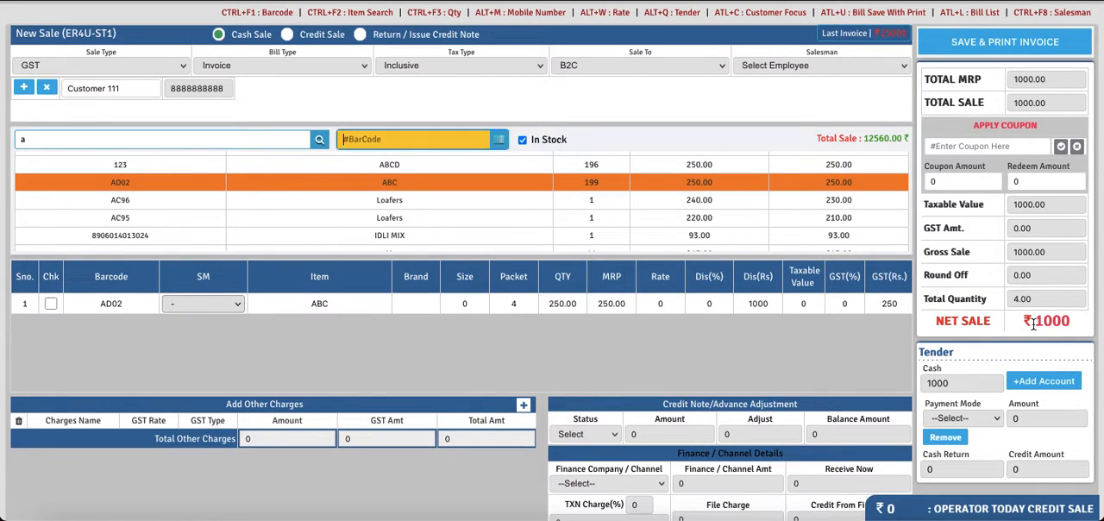
- Apply coupon code 25 to the current sale of item ABC
{"action": "scroll", "coordinate": [1032, 325], "scroll_direction": "up", "scroll_amount": 1}
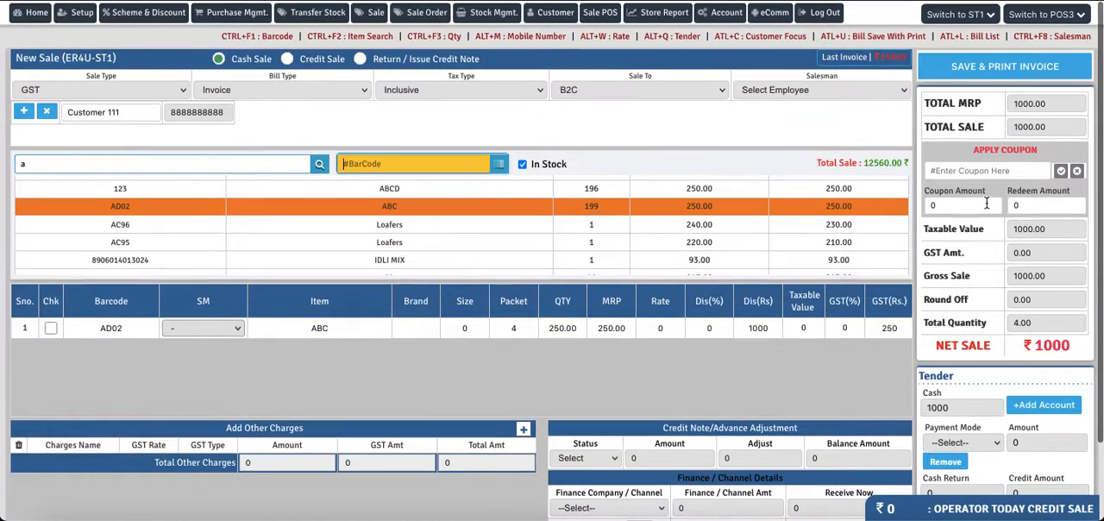
{"action": "left_click", "coordinate": [957, 170]}
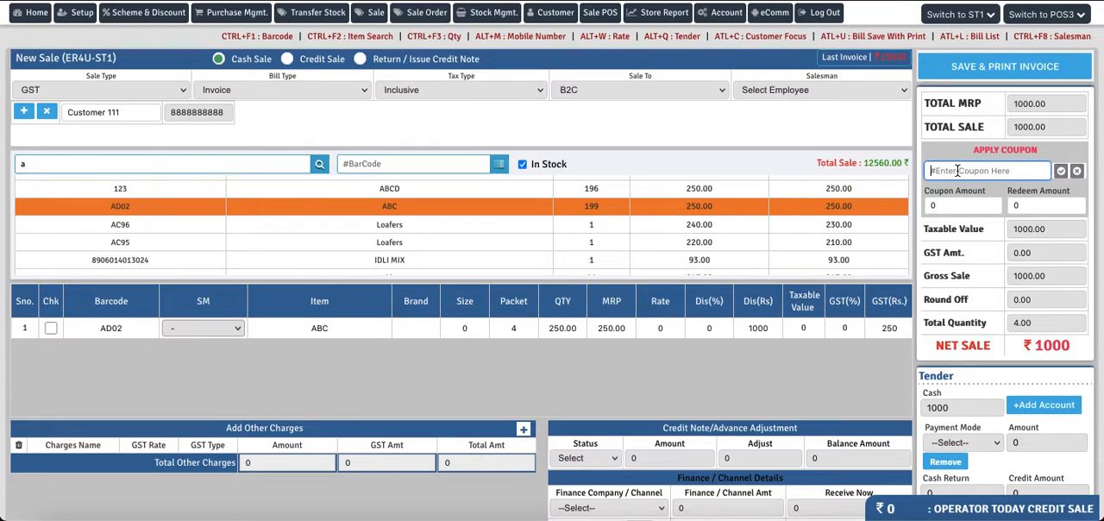
{"action": "type", "text": "25"}
{"action": "key", "text": "Return"}
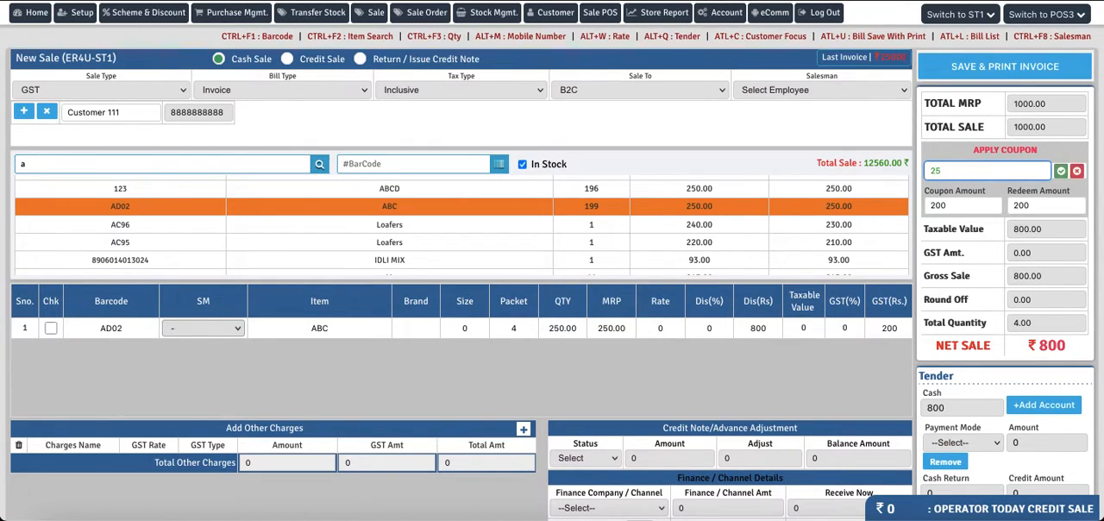
- Set the applied coupon's redeem amount to 100
{"action": "left_click", "coordinate": [1039, 205]}
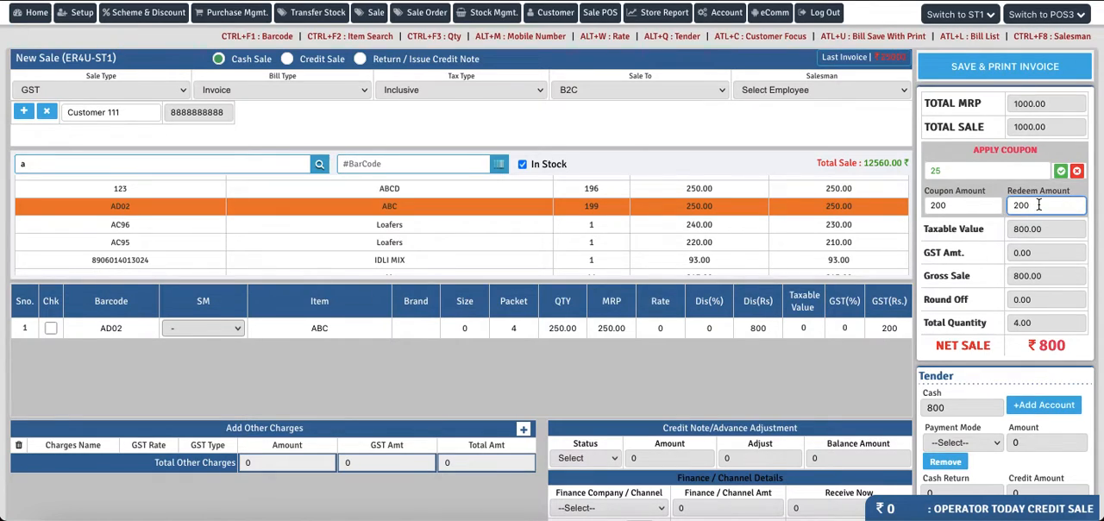
{"action": "key", "text": "BackSpace"}
{"action": "key", "text": "BackSpace"}
{"action": "key", "text": "BackSpace"}
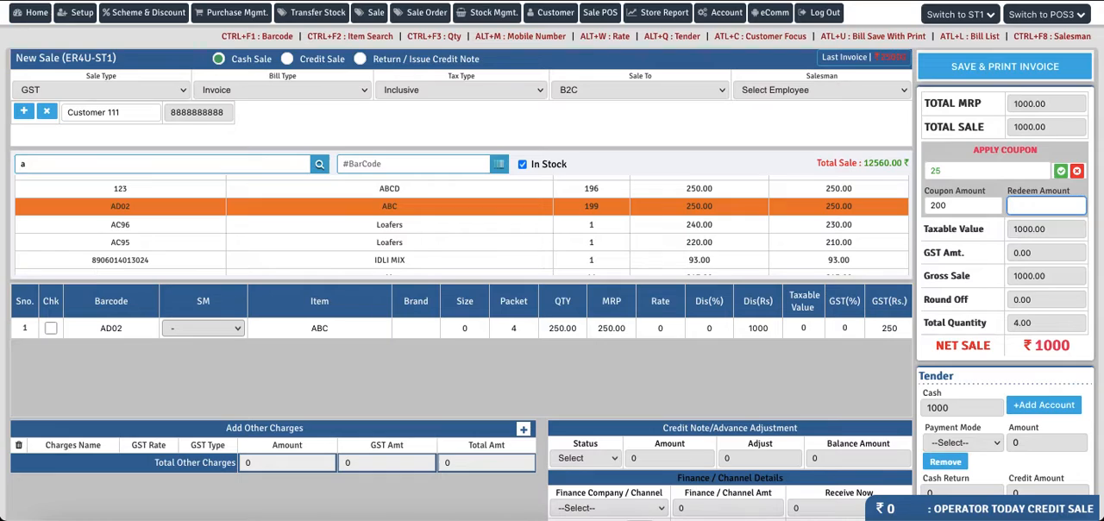
{"action": "type", "text": "100"}
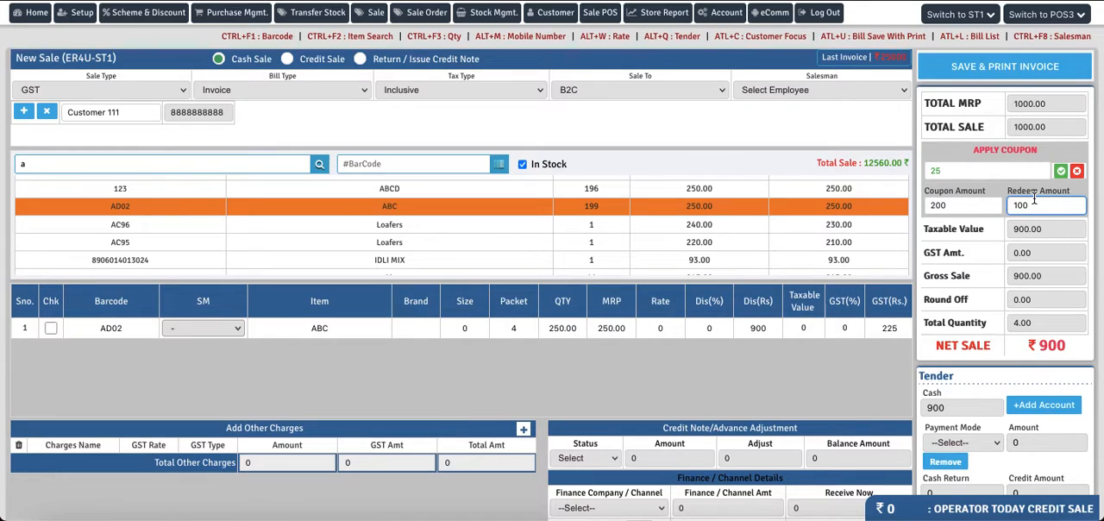
{"action": "scroll", "coordinate": [864, 366], "scroll_direction": "up", "scroll_amount": 1}
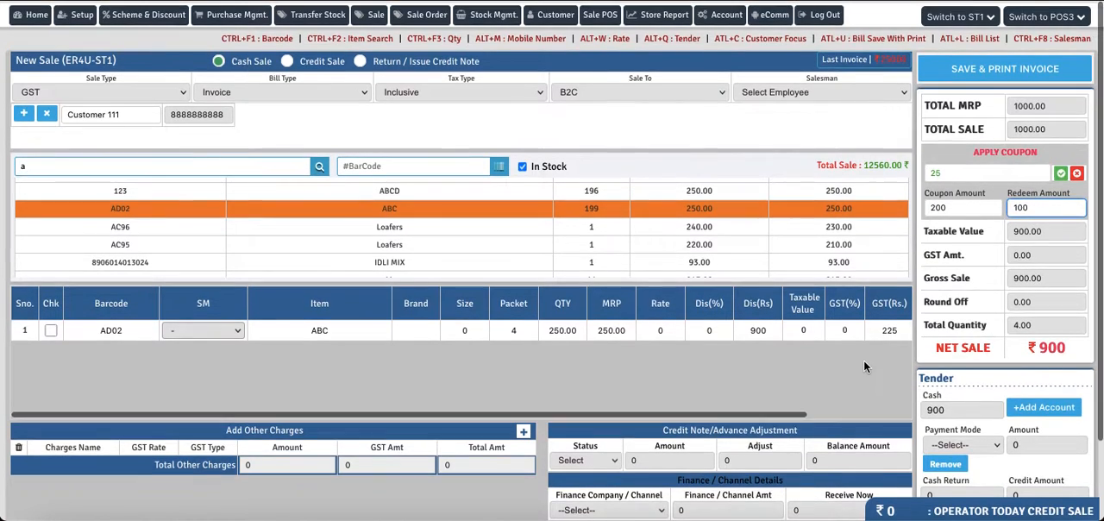
- Assign 002-Salesman as the salesman, save the invoice, and close its print preview without printing
{"action": "left_click", "coordinate": [993, 71]}
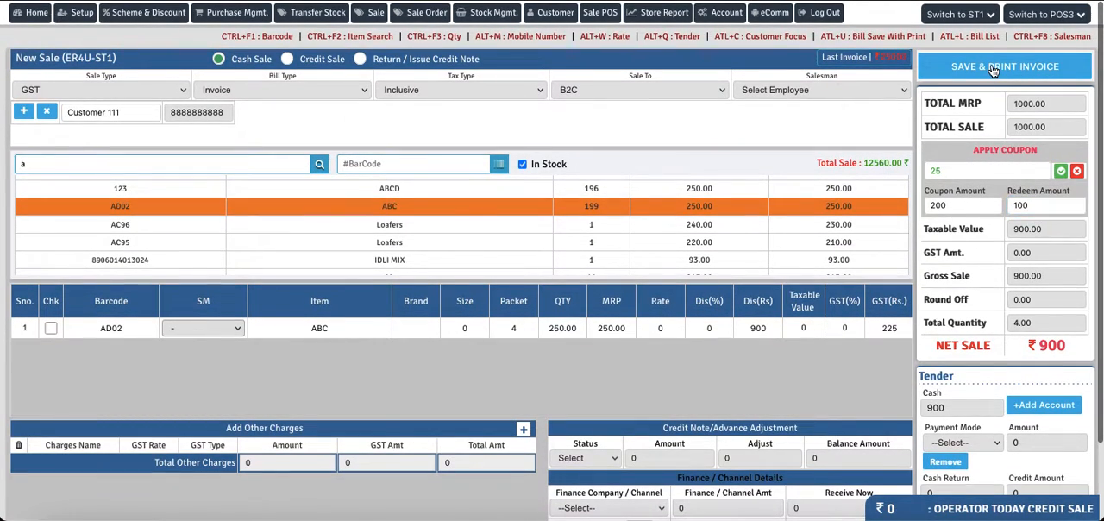
{"action": "left_click", "coordinate": [664, 285]}
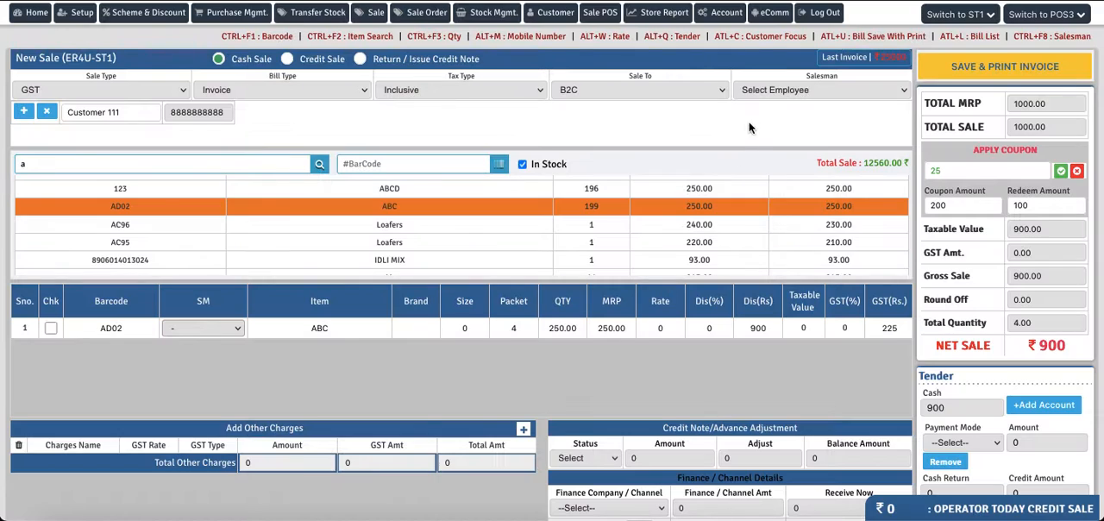
{"action": "left_click", "coordinate": [762, 88]}
{"action": "left_click", "coordinate": [763, 104]}
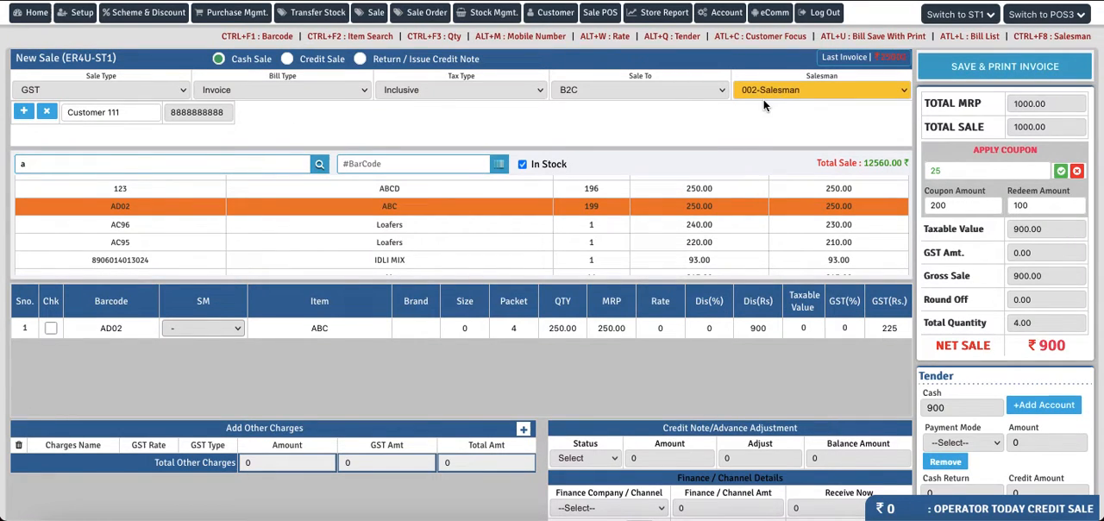
{"action": "left_click", "coordinate": [963, 66]}
{"action": "left_click", "coordinate": [664, 298]}
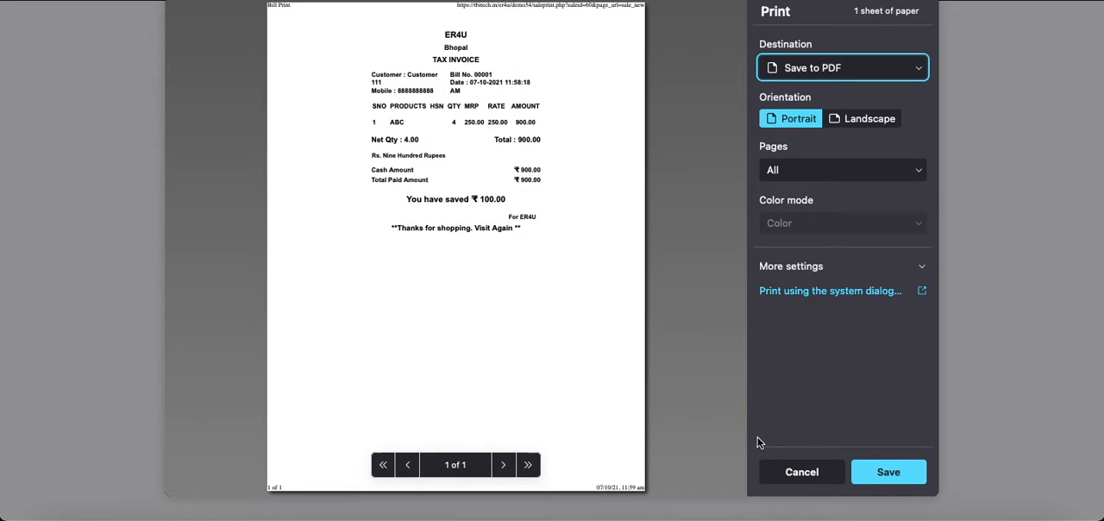
{"action": "left_click", "coordinate": [790, 471]}
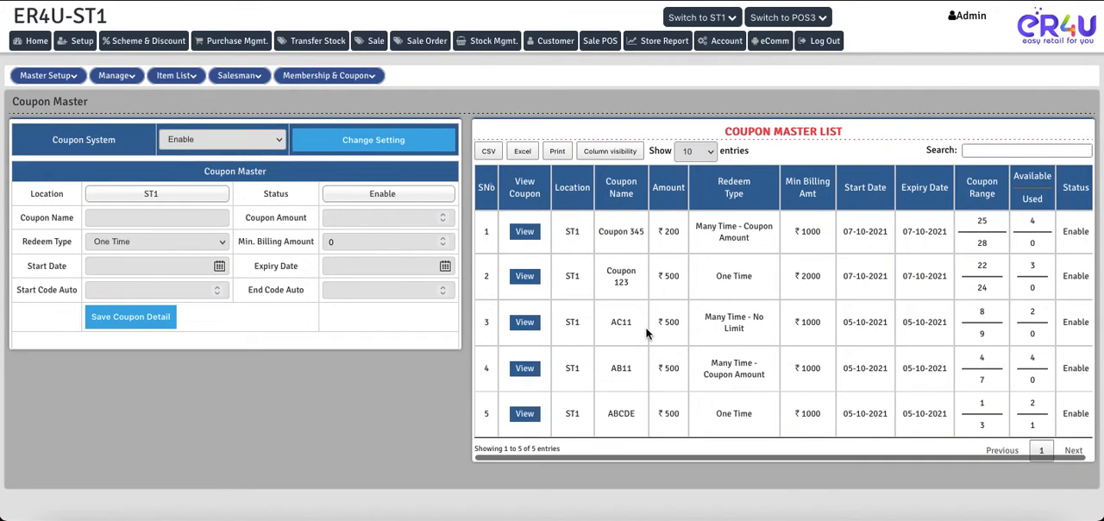
- Check Coupon 345's redeem type in the coupon master list and the redeem amount and bill count of its code 25
{"action": "left_click_drag", "start_coordinate": [756, 241], "coordinate": [697, 226]}
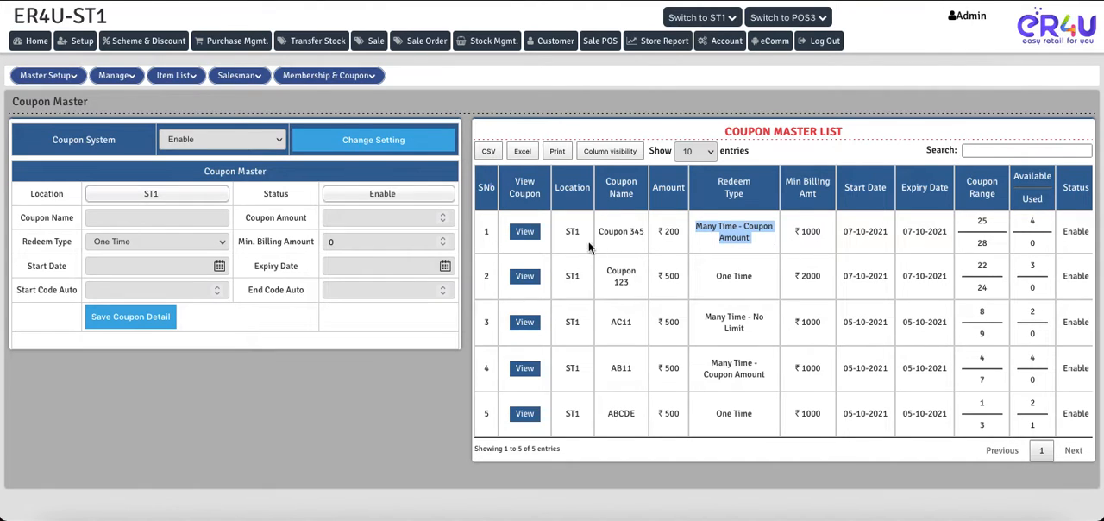
{"action": "left_click", "coordinate": [524, 237]}
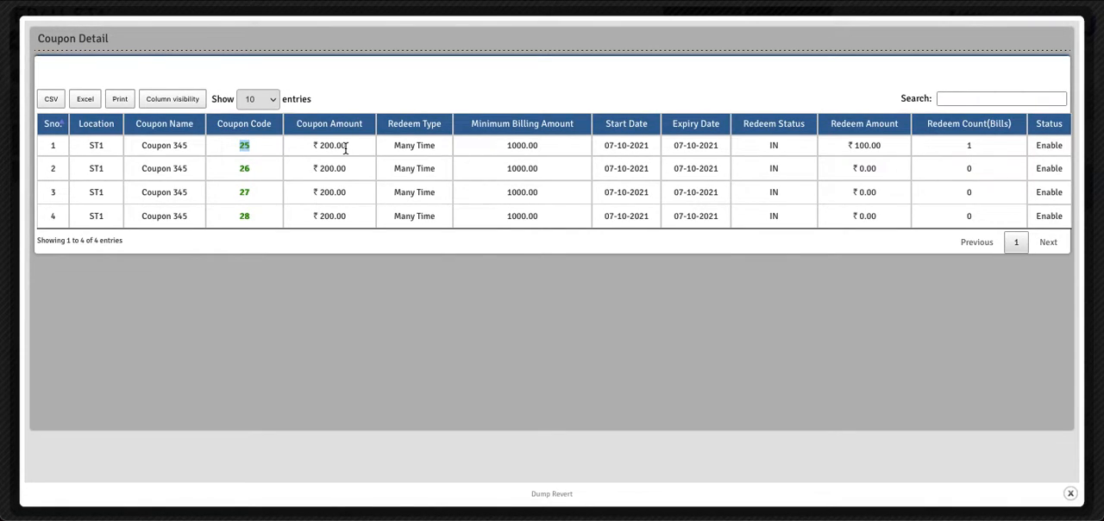
{"action": "double_click", "coordinate": [968, 146]}
{"action": "left_click_drag", "start_coordinate": [883, 147], "coordinate": [844, 145]}
{"action": "left_click", "coordinate": [1070, 496]}
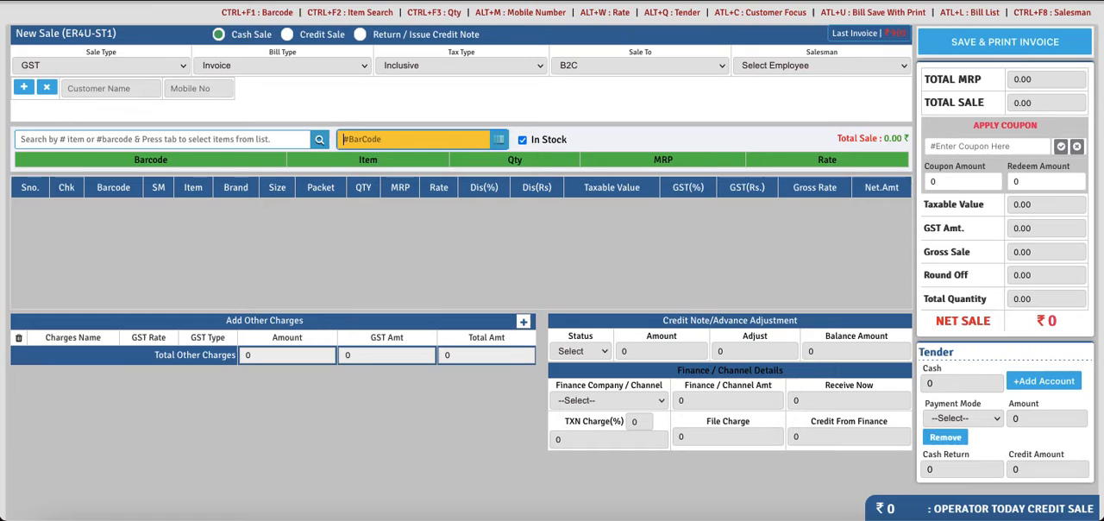
- Start a new POS sale with the first customer found with "cus" and add the item Allo Bujiya
{"action": "left_click", "coordinate": [105, 92]}
{"action": "type", "text": "cus"}
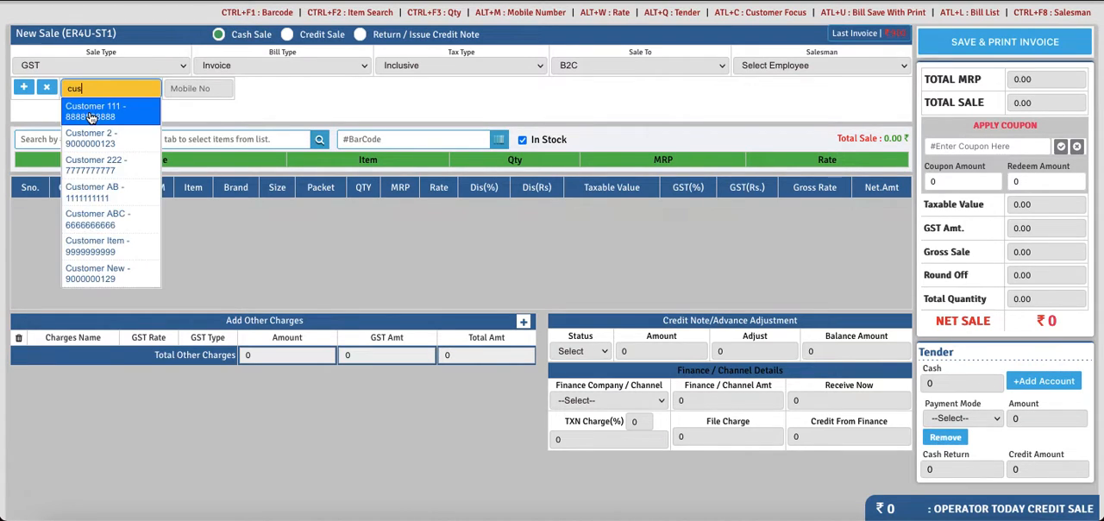
{"action": "left_click", "coordinate": [92, 118]}
{"action": "left_click", "coordinate": [122, 136]}
{"action": "type", "text": "a"}
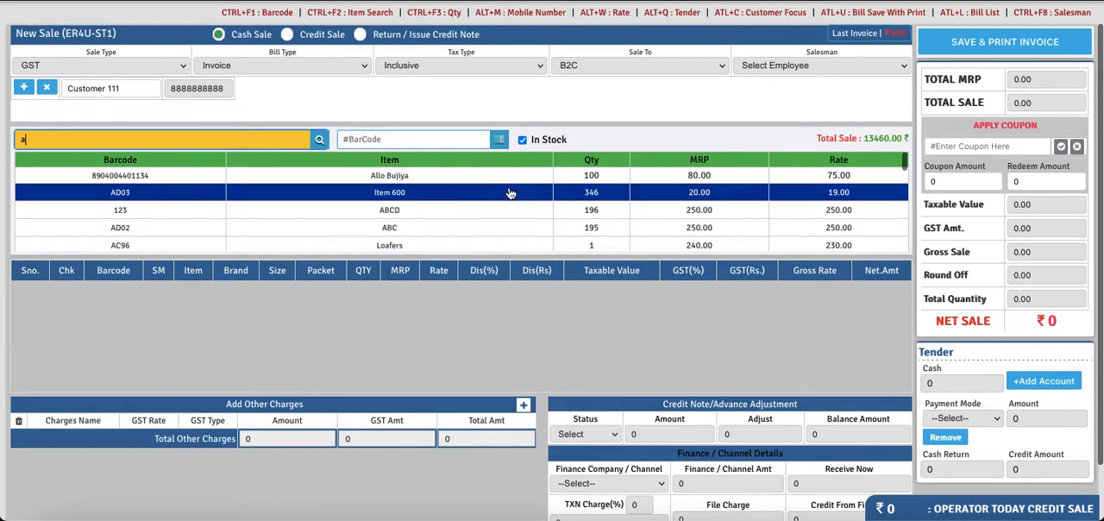
{"action": "left_click", "coordinate": [482, 178]}
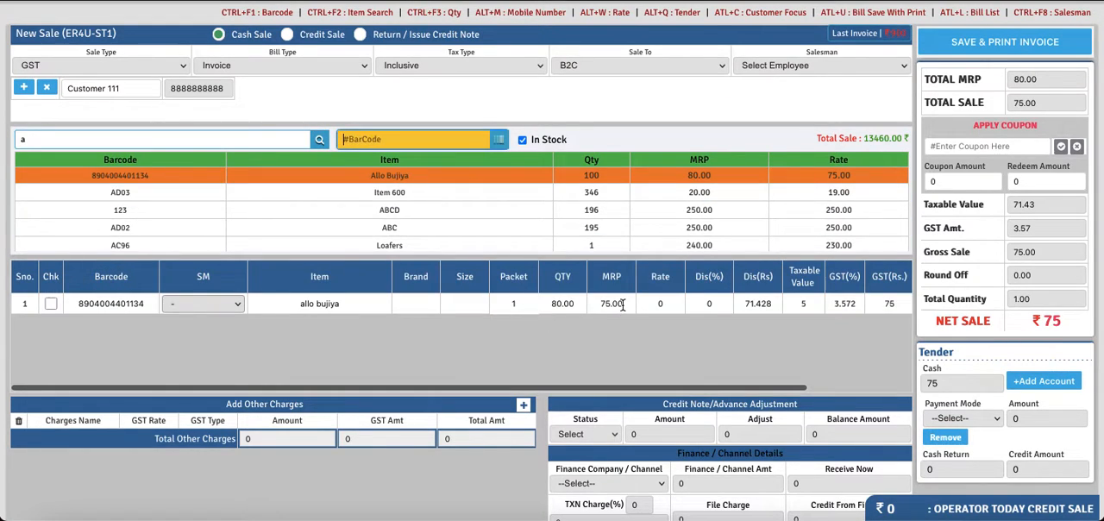
- Set the Allo Bujiya line's rate, shown under MRP, to 1000
{"action": "left_click", "coordinate": [611, 302]}
{"action": "key", "text": "BackSpace"}
{"action": "key", "text": "BackSpace"}
{"action": "key", "text": "BackSpace"}
{"action": "key", "text": "BackSpace"}
{"action": "key", "text": "BackSpace"}
{"action": "type", "text": "1000"}
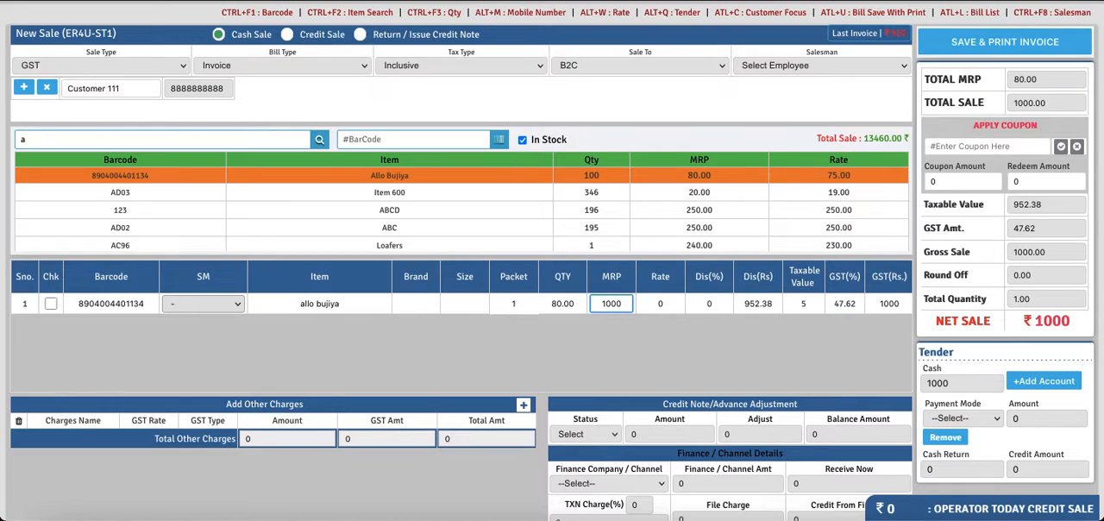
{"action": "key", "text": "Return"}
- Apply coupon code 25 to the Allo Bujiya sale and check its remaining coupon amount
{"action": "left_click", "coordinate": [973, 148]}
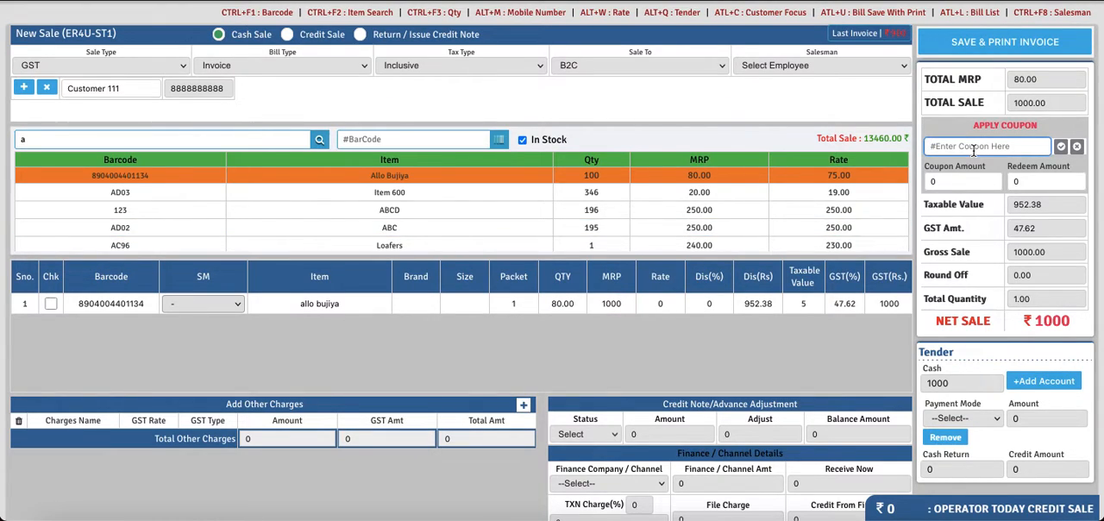
{"action": "type", "text": "25"}
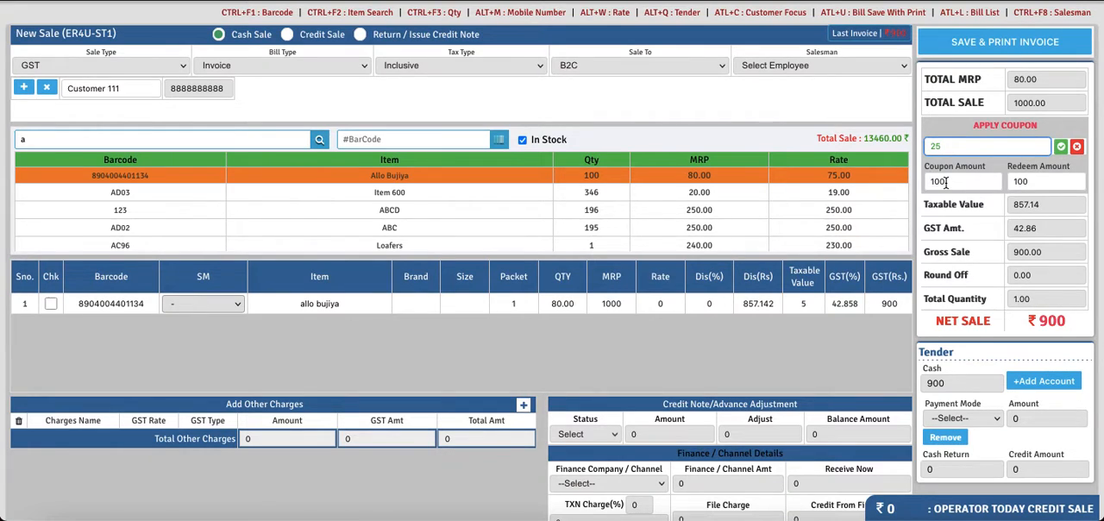
{"action": "left_click_drag", "start_coordinate": [950, 182], "coordinate": [932, 181]}
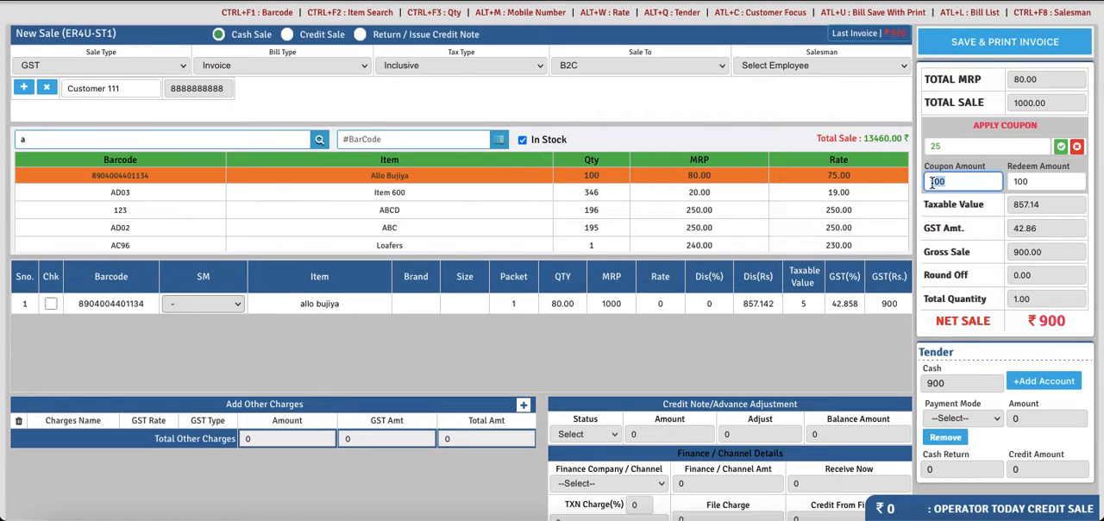
- Set the coupon's redeem amount on this sale to 50
{"action": "left_click", "coordinate": [1044, 182]}
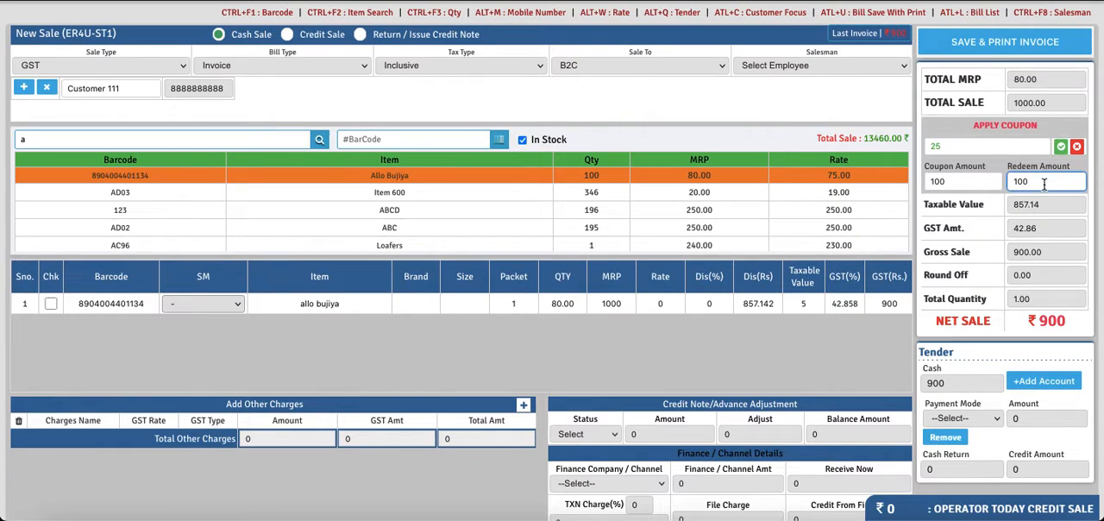
{"action": "key", "text": "BackSpace"}
{"action": "key", "text": "BackSpace"}
{"action": "key", "text": "BackSpace"}
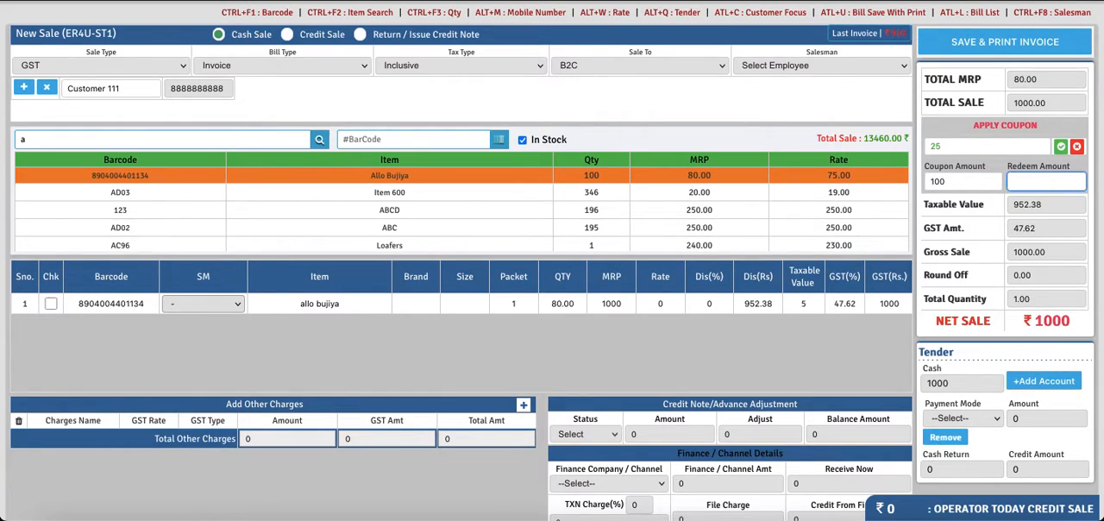
{"action": "type", "text": "50"}
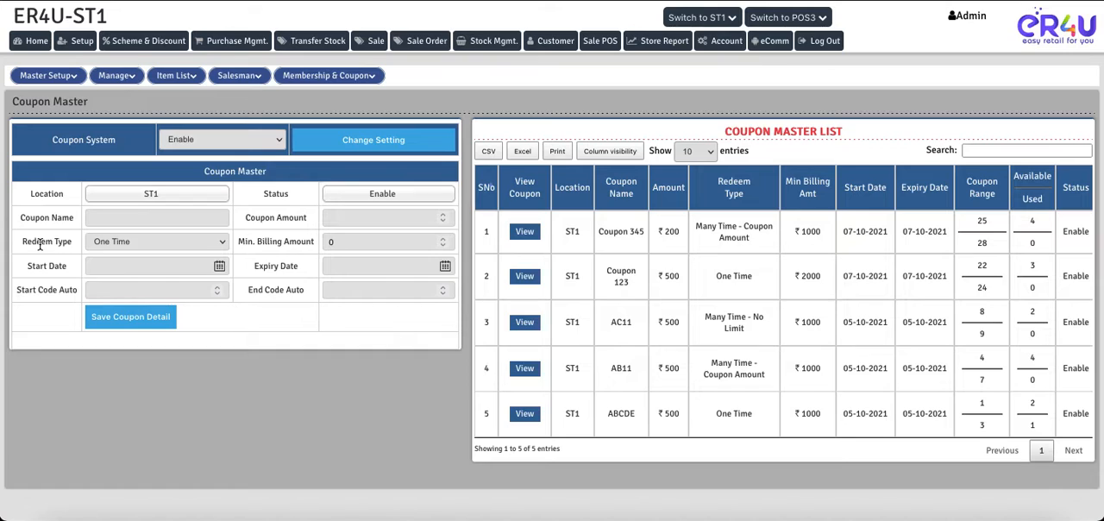
- In the Coupon Master form, name the new coupon Coupon 555 and set its coupon amount to 100
{"action": "double_click", "coordinate": [37, 241]}
{"action": "left_click", "coordinate": [111, 245]}
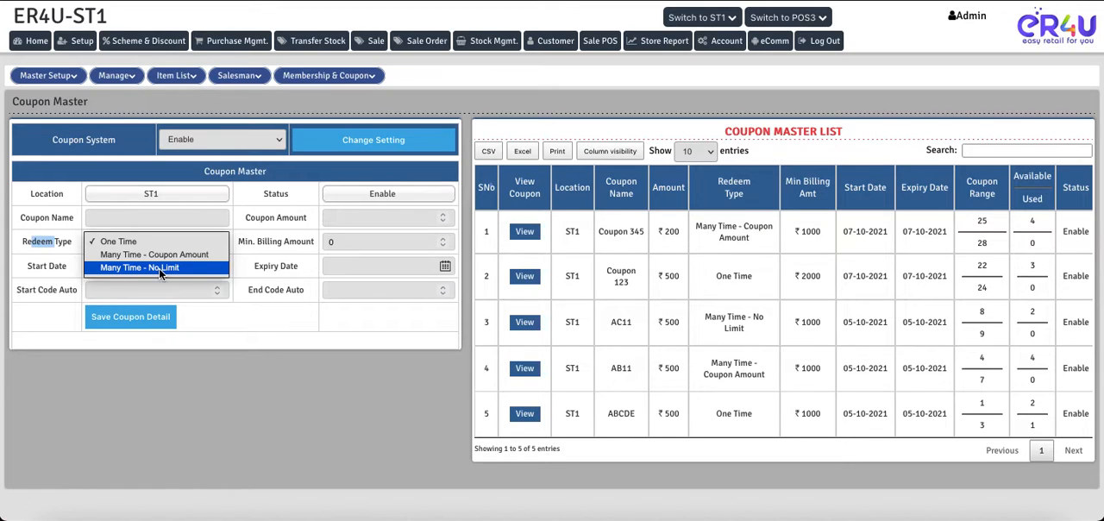
{"action": "left_click", "coordinate": [114, 219]}
{"action": "left_click", "coordinate": [114, 220]}
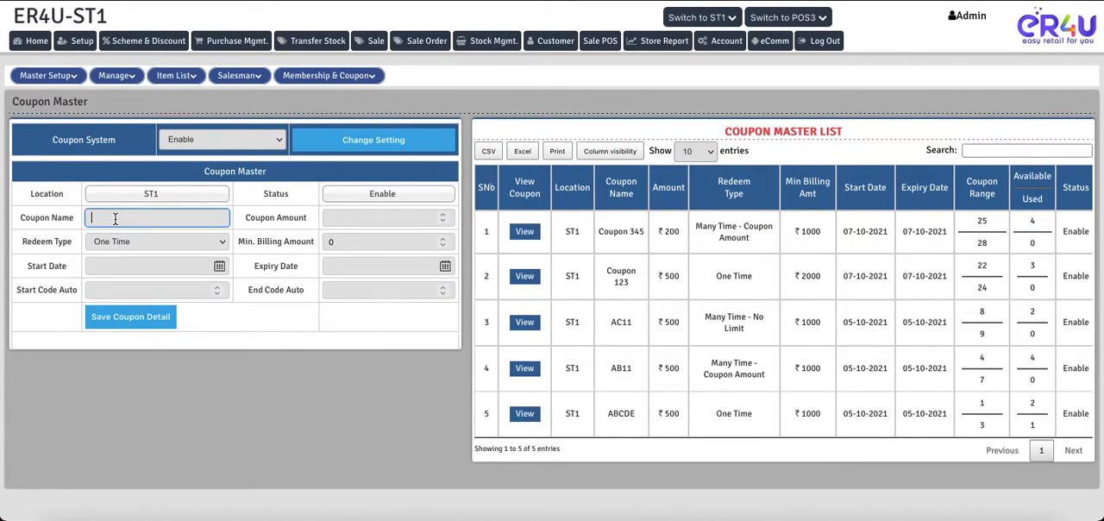
{"action": "type", "text": "Coupon 555"}
{"action": "left_click", "coordinate": [342, 220]}
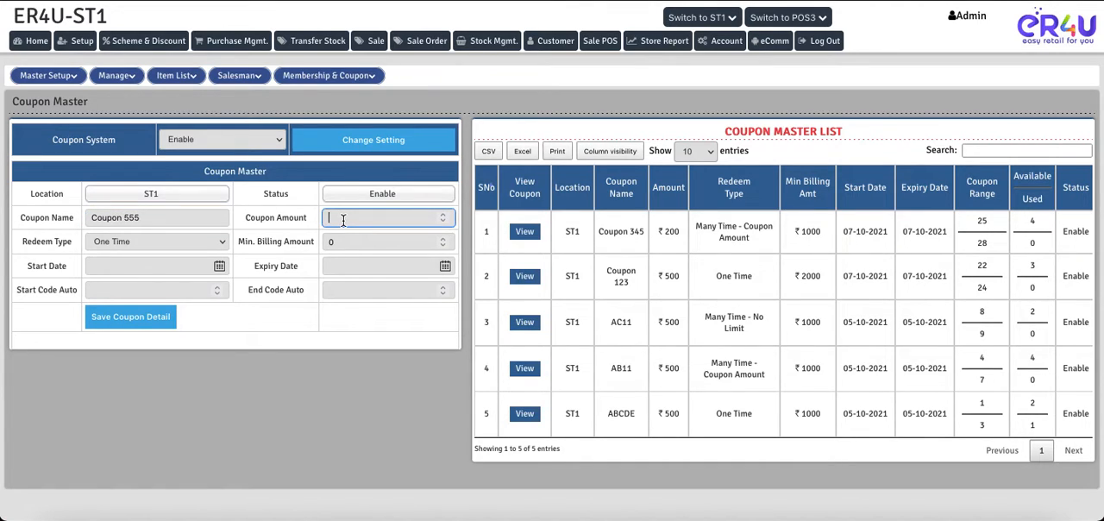
{"action": "type", "text": "100"}
- Set Coupon 555's redeem type to Many Time - No Limit and its minimum billing amount to 1000
{"action": "left_click", "coordinate": [164, 246]}
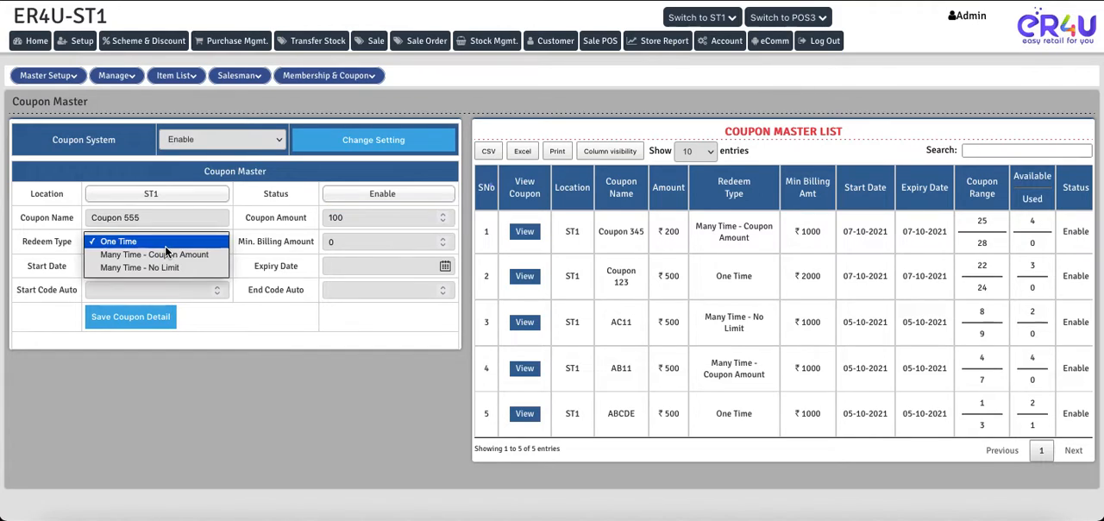
{"action": "left_click", "coordinate": [107, 270]}
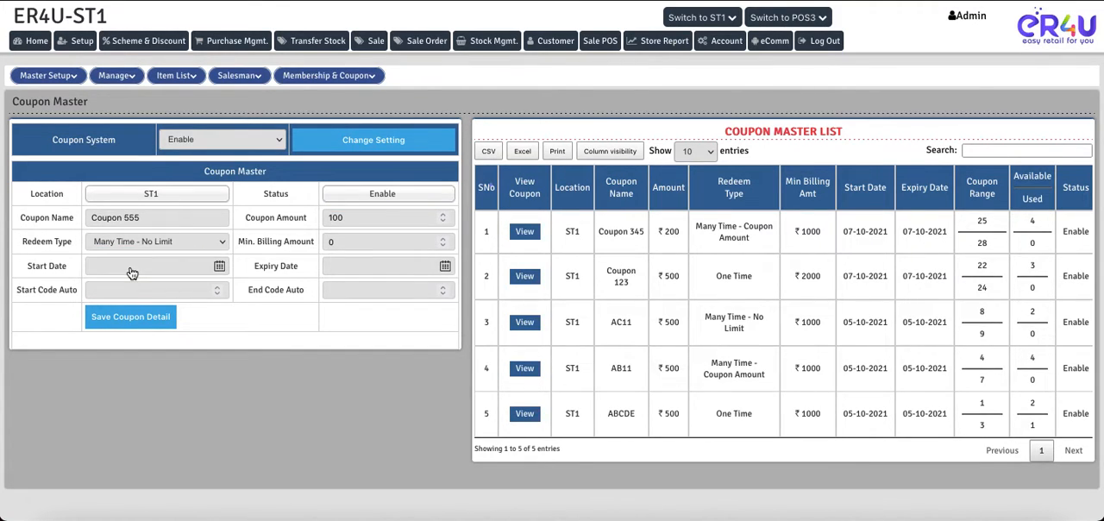
{"action": "left_click", "coordinate": [353, 241]}
{"action": "key", "text": "BackSpace"}
{"action": "type", "text": "100"}
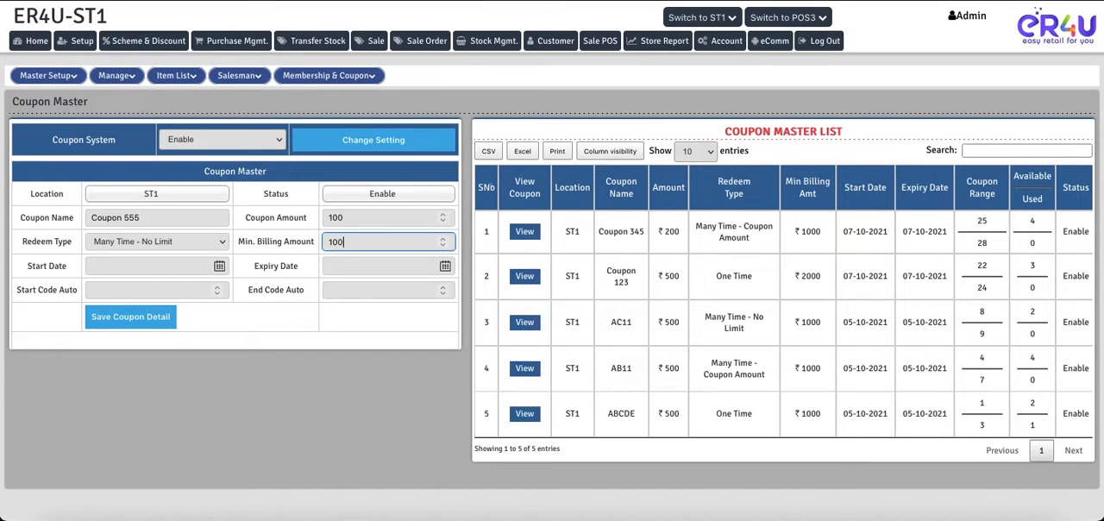
{"action": "type", "text": "0"}
- Set both the start date and the expiry date of Coupon 555 to 2021/10/07
{"action": "left_click", "coordinate": [152, 267]}
{"action": "left_click", "coordinate": [183, 327]}
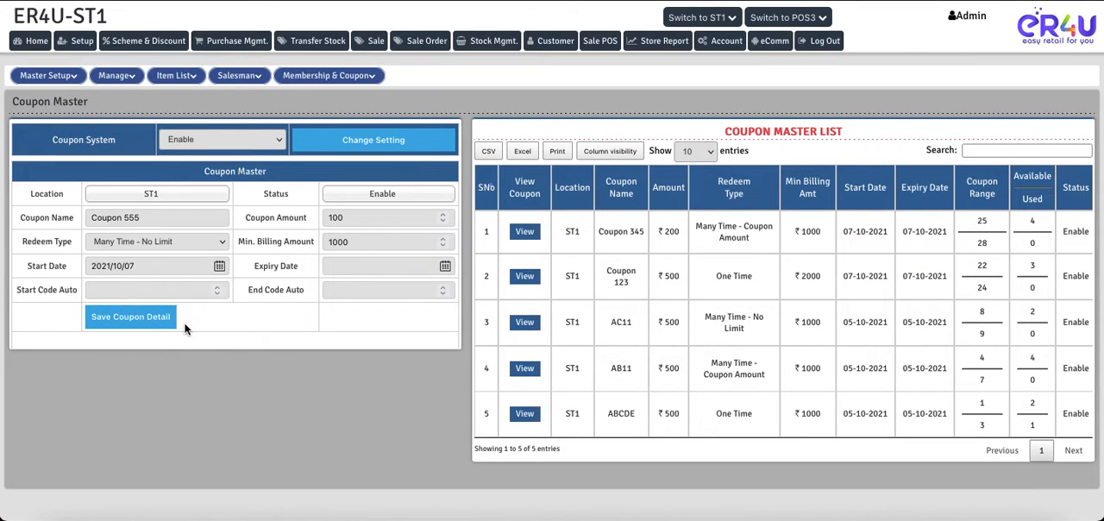
{"action": "left_click", "coordinate": [444, 265]}
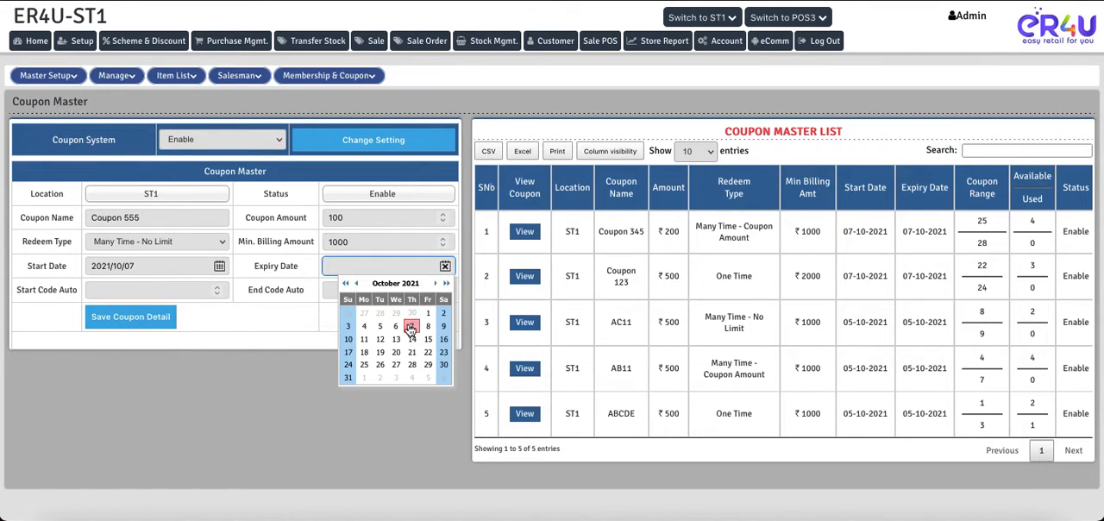
{"action": "left_click", "coordinate": [411, 328]}
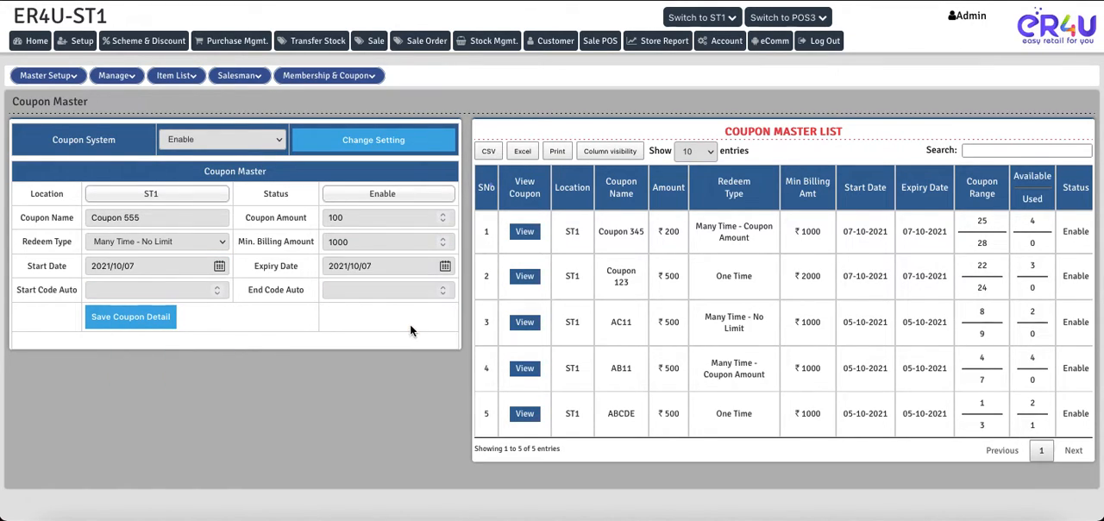
- Set Coupon 555's code range from 31 to 33 and save the coupon detail
{"action": "left_click", "coordinate": [135, 288]}
{"action": "type", "text": "31"}
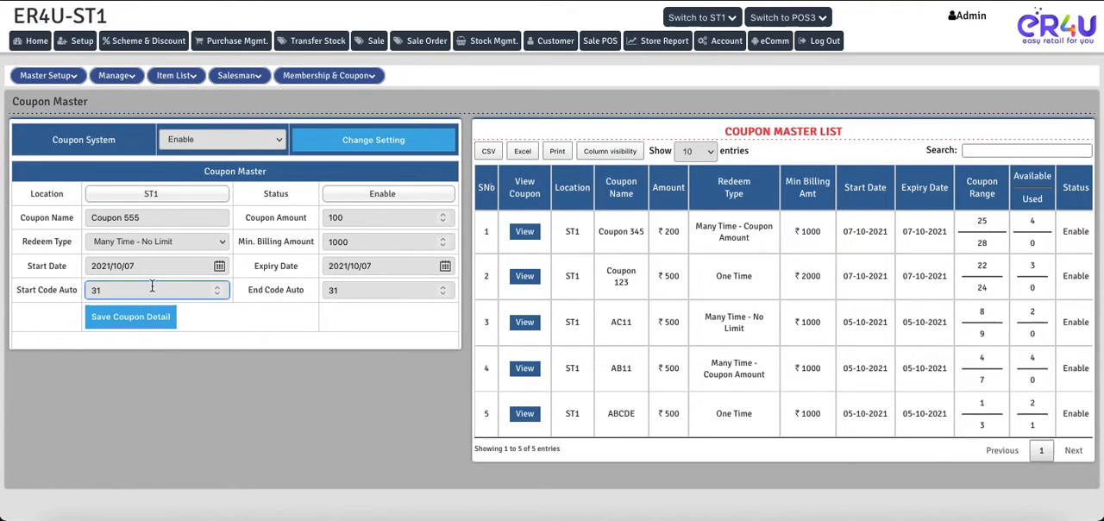
{"action": "left_click", "coordinate": [356, 290]}
{"action": "key", "text": "BackSpace"}
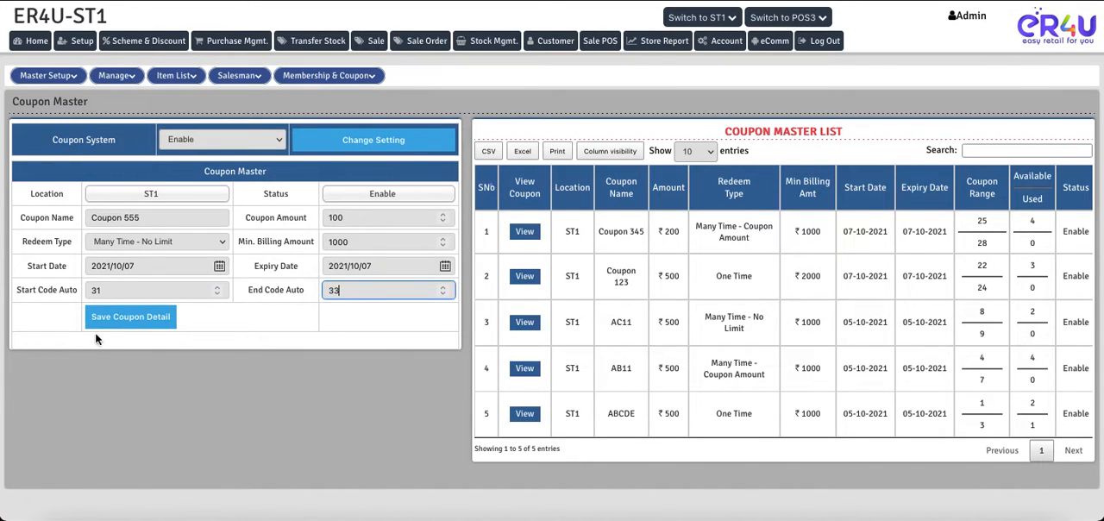
{"action": "left_click", "coordinate": [134, 319]}
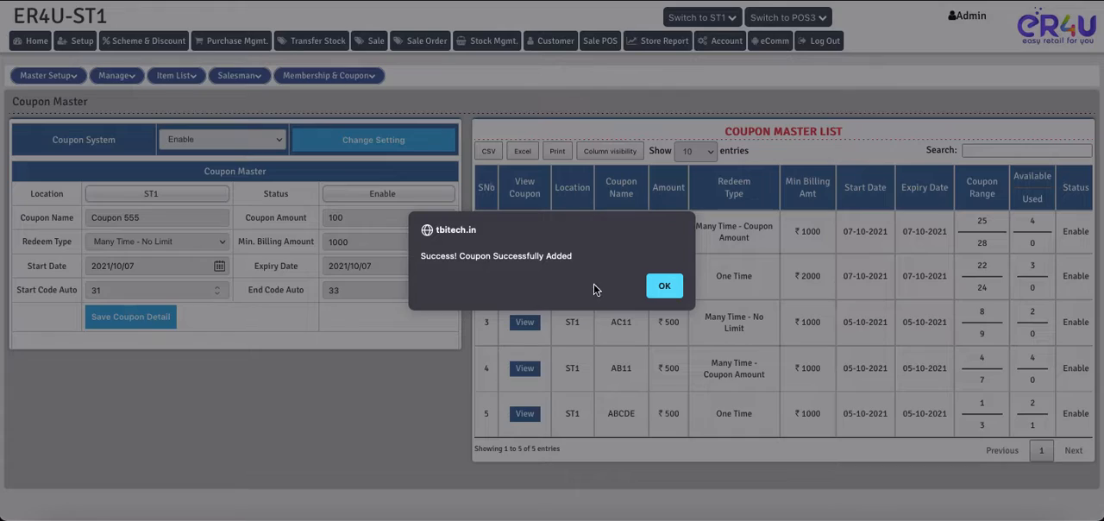
- Acknowledge the saved coupon and review the code details of Coupon 555 in the coupon master list
{"action": "left_click", "coordinate": [660, 288]}
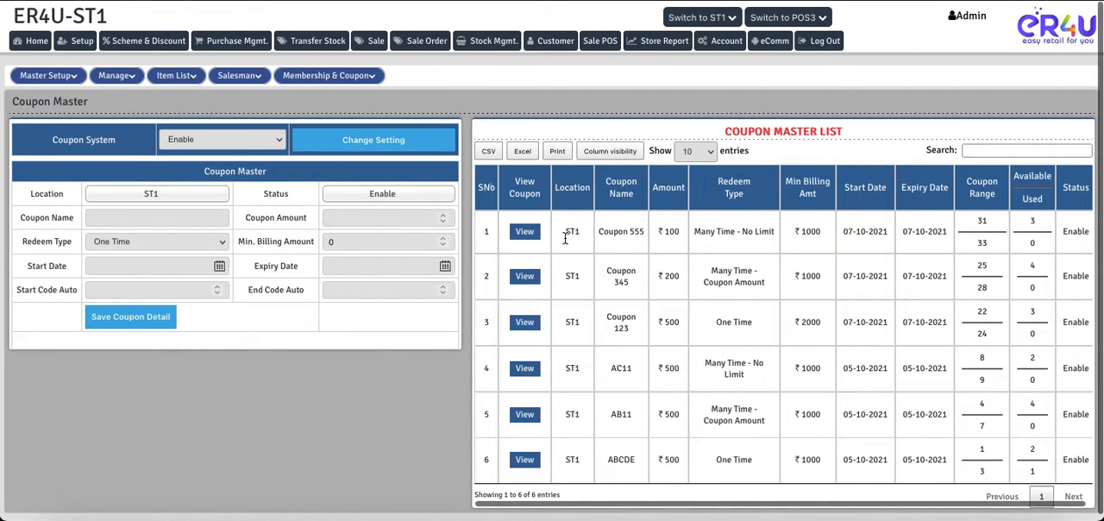
{"action": "left_click", "coordinate": [522, 233]}
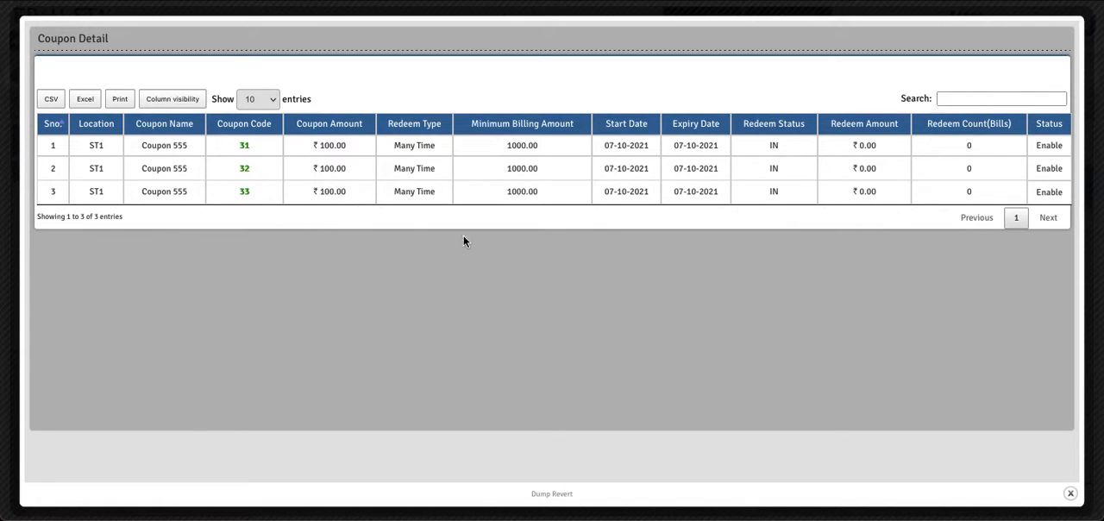
{"action": "left_click", "coordinate": [1070, 496]}
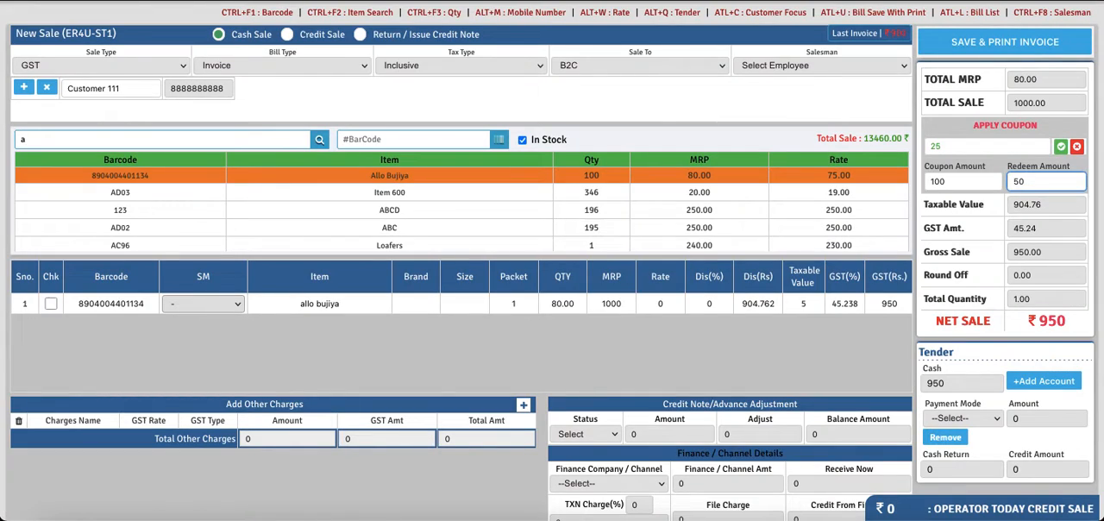
- Reload the POS page for a fresh sale and select the first customer matching "cus"
{"action": "key", "text": "F5"}
{"action": "left_click", "coordinate": [643, 293]}
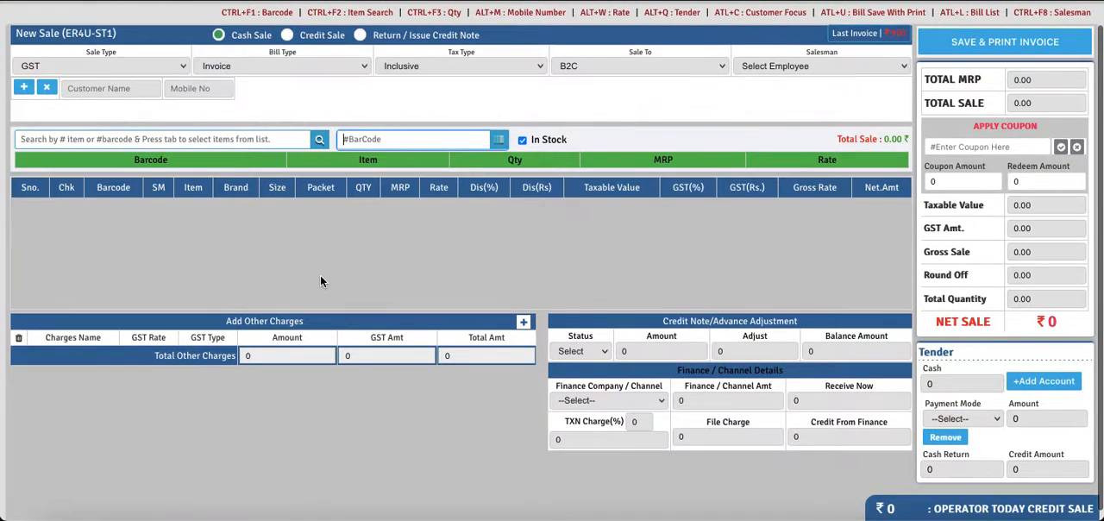
{"action": "scroll", "coordinate": [320, 281], "scroll_direction": "up", "scroll_amount": 1}
{"action": "left_click", "coordinate": [94, 113]}
{"action": "type", "text": "cus"}
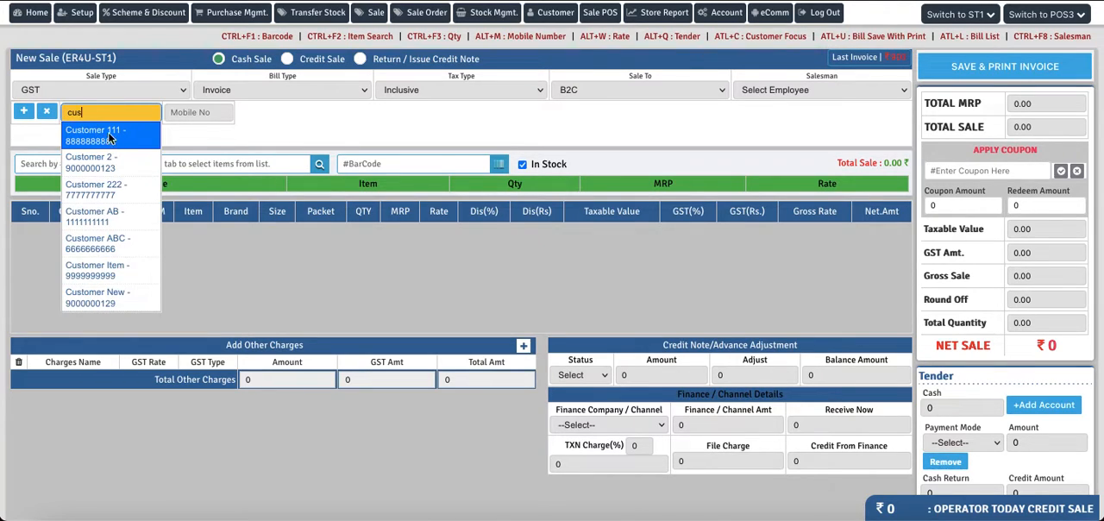
{"action": "left_click", "coordinate": [110, 138]}
- Search the items for "a", add item ABCD to the sale, and set its quantity to 4
{"action": "type", "text": "a"}
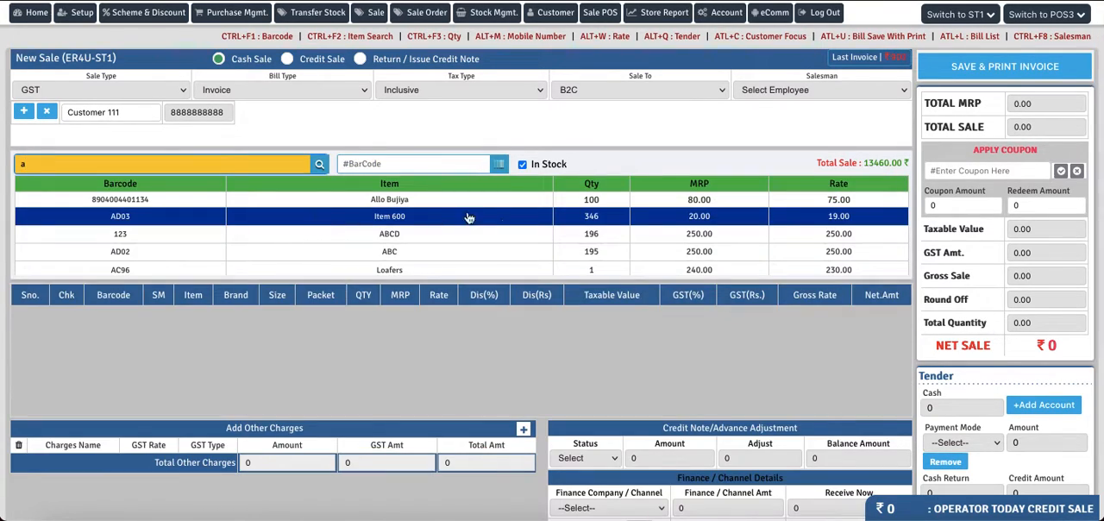
{"action": "left_click", "coordinate": [397, 239]}
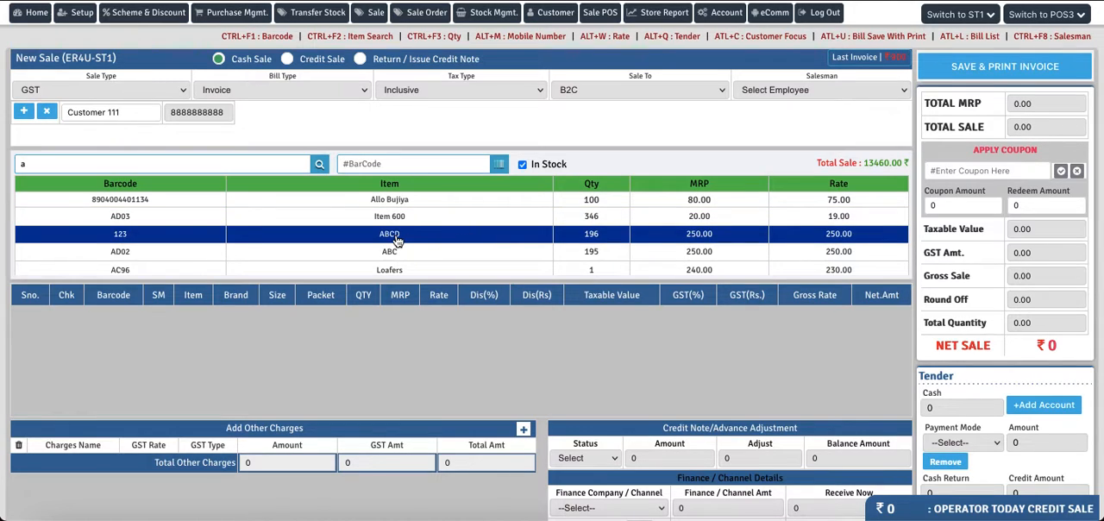
{"action": "left_click", "coordinate": [398, 239]}
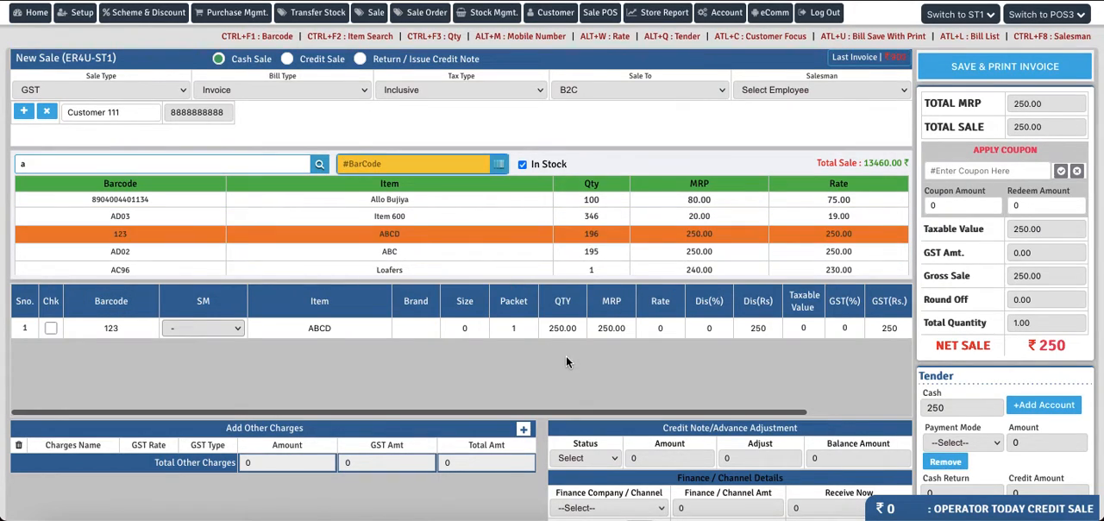
{"action": "left_click", "coordinate": [522, 327]}
{"action": "type", "text": "4"}
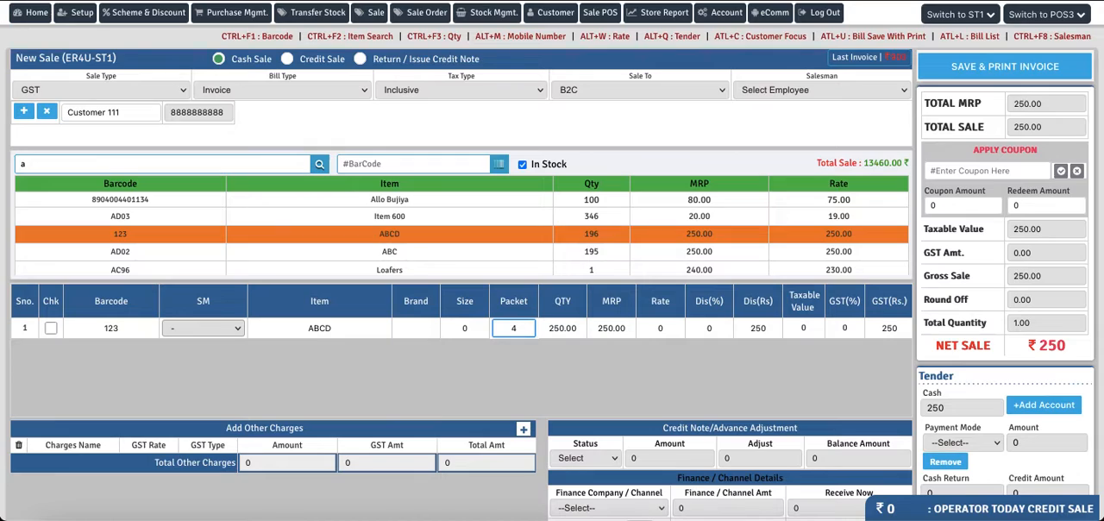
{"action": "key", "text": "Return"}
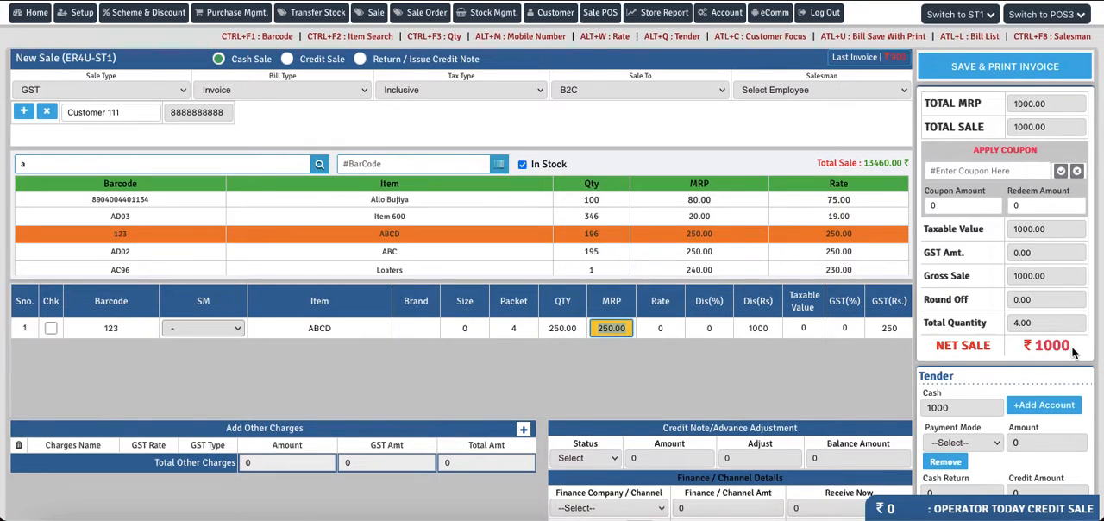
- Apply coupon code 31 to the sale and check its redeem amount
{"action": "left_click", "coordinate": [971, 170]}
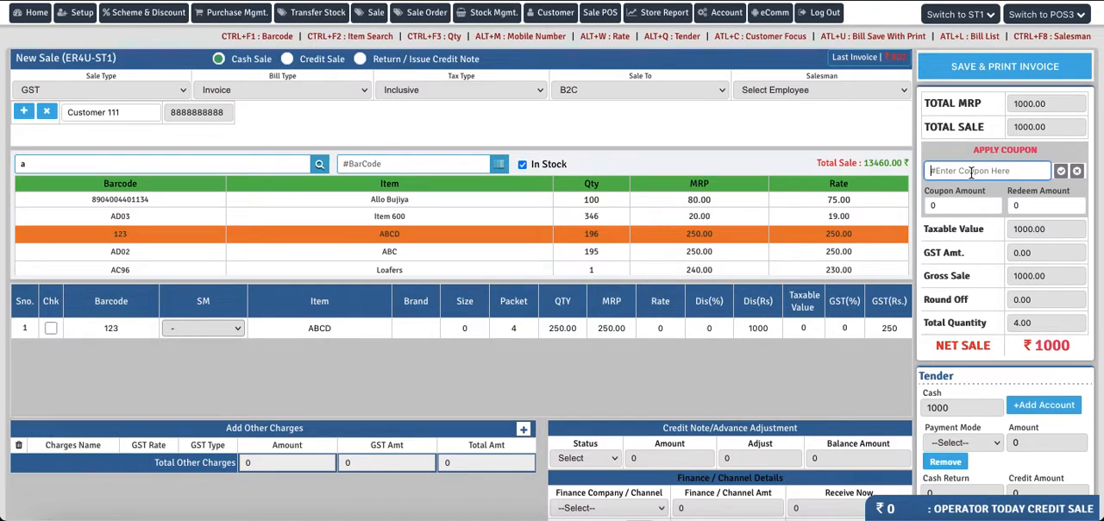
{"action": "type", "text": "31"}
{"action": "key", "text": "Return"}
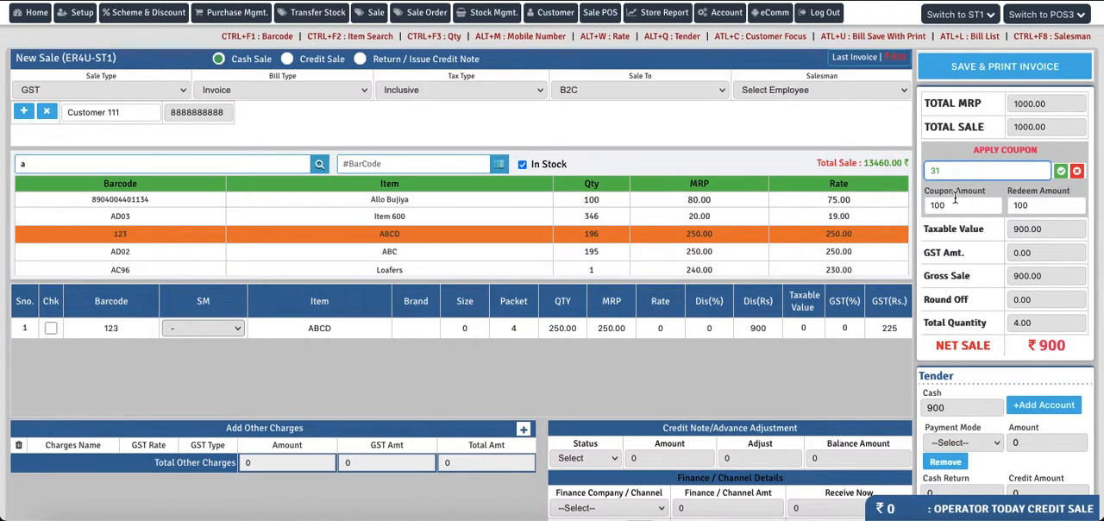
{"action": "double_click", "coordinate": [1037, 207]}
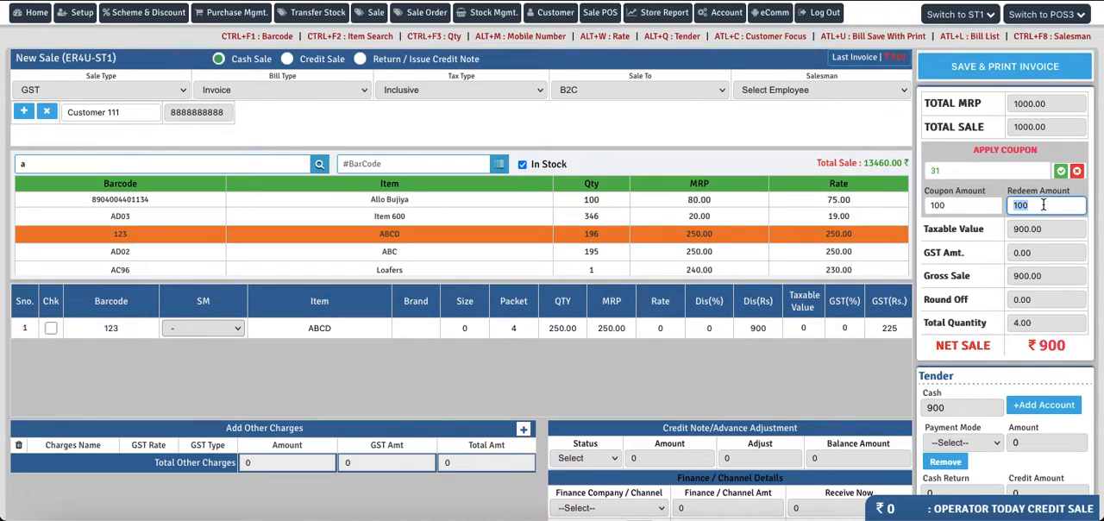
{"action": "left_click", "coordinate": [1043, 204]}
- Assign 002-Salesman to the sale and save the invoice, cancelling the printout
{"action": "left_click", "coordinate": [977, 66]}
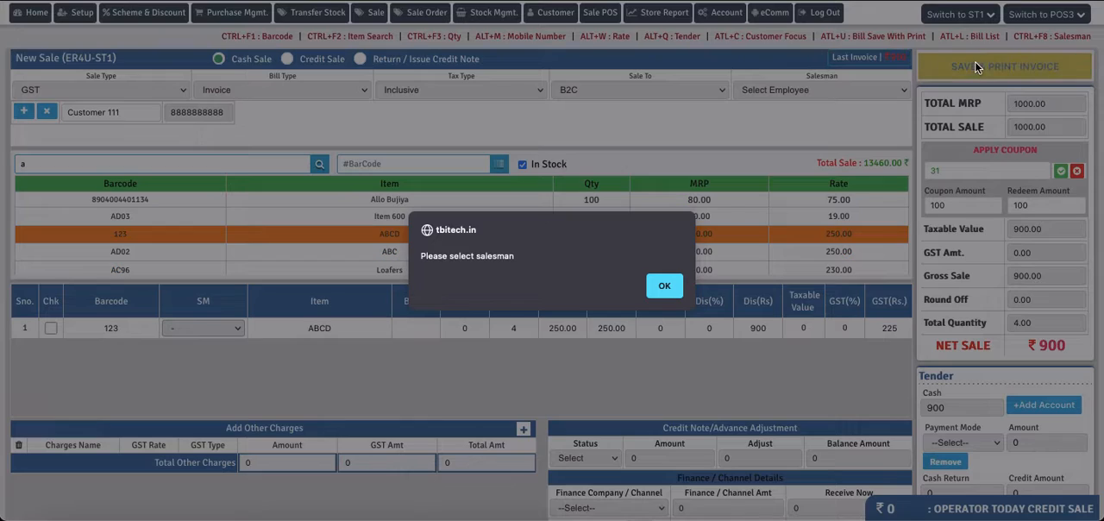
{"action": "left_click", "coordinate": [661, 286]}
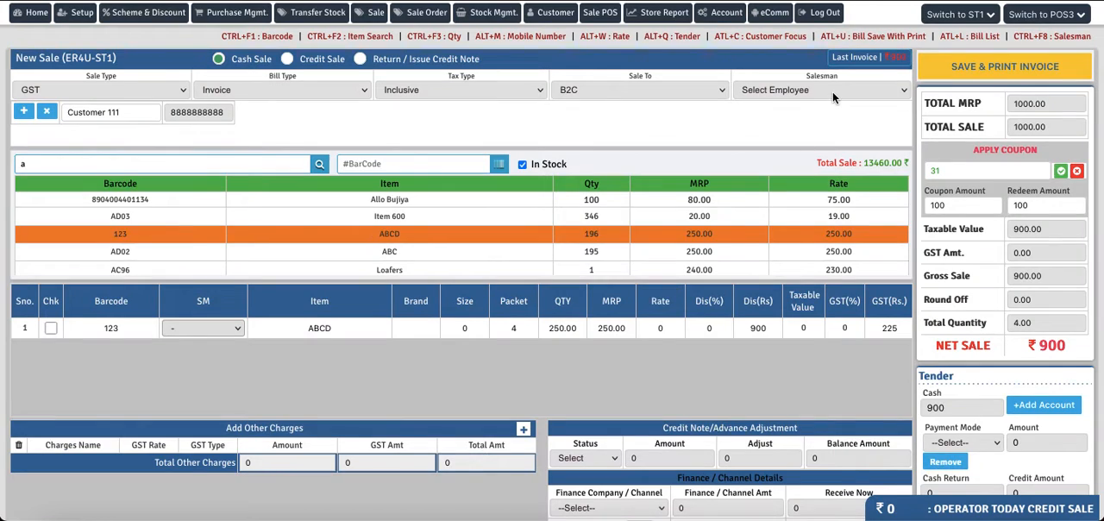
{"action": "left_click", "coordinate": [832, 91]}
{"action": "left_click", "coordinate": [781, 104]}
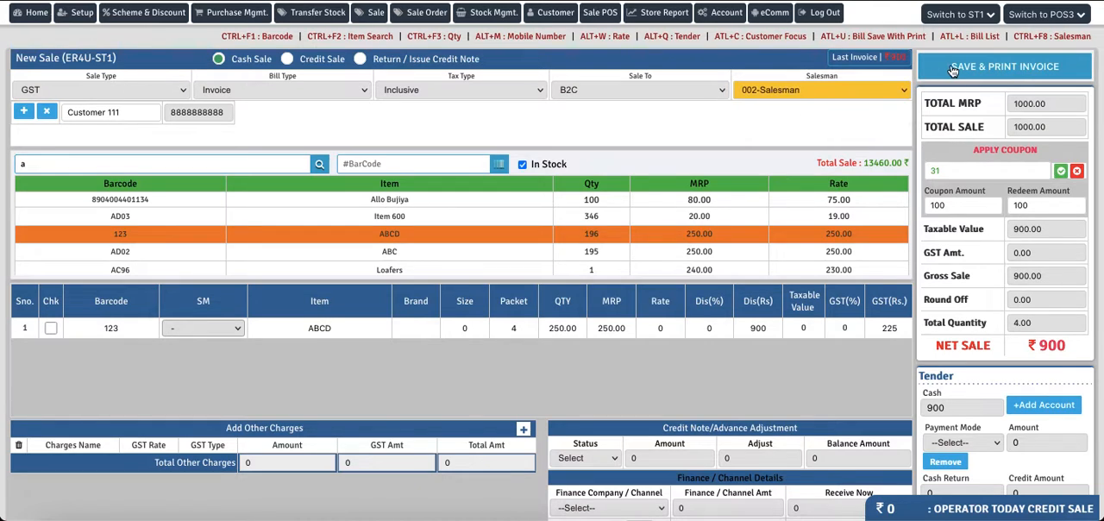
{"action": "left_click", "coordinate": [952, 69]}
{"action": "left_click", "coordinate": [666, 283]}
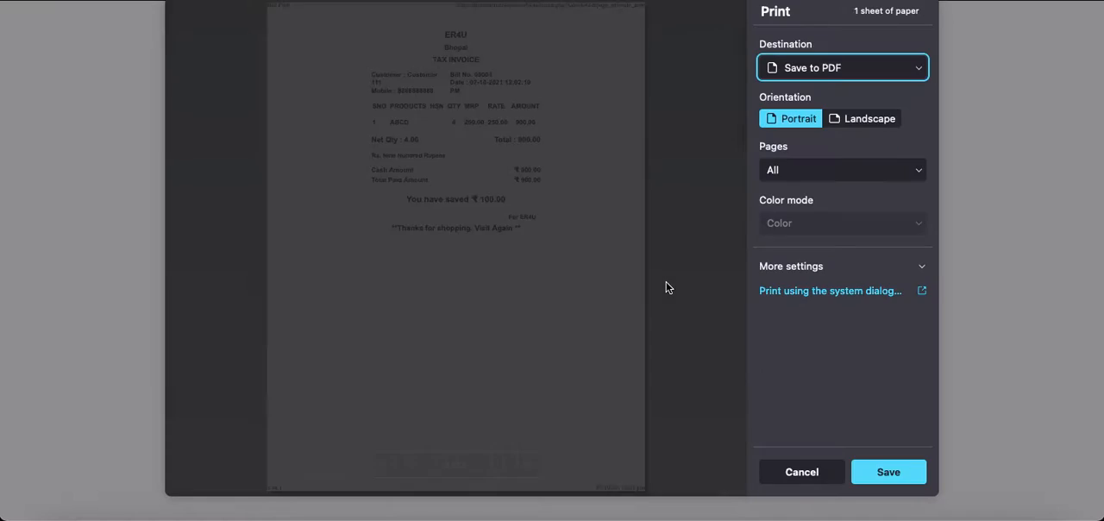
{"action": "left_click", "coordinate": [795, 472]}
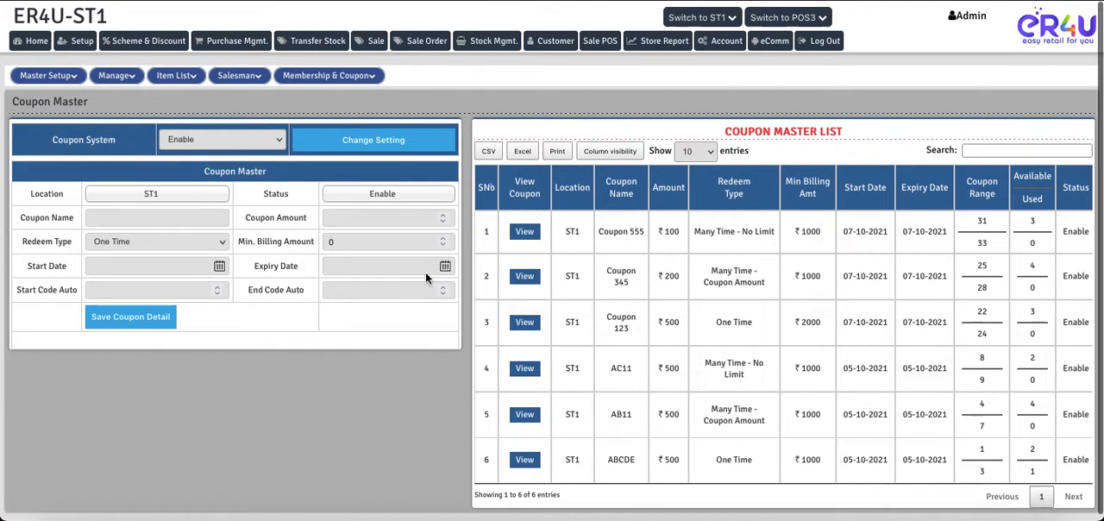
- View Coupon 555's details in Coupon Master and check the redeem count, coupon amount and redeem amount of code 31
{"action": "left_click", "coordinate": [525, 229]}
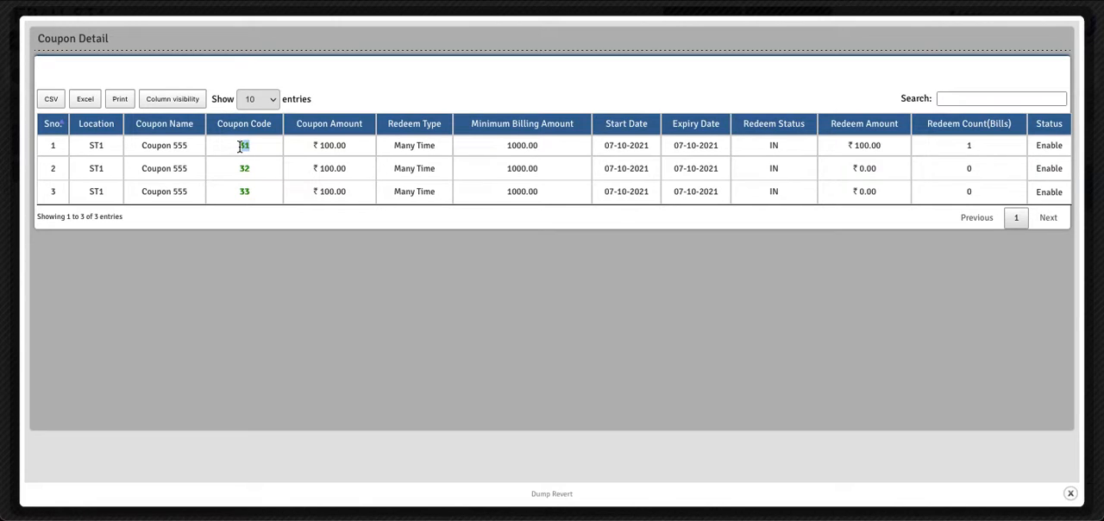
{"action": "double_click", "coordinate": [969, 146]}
{"action": "left_click_drag", "start_coordinate": [311, 146], "coordinate": [346, 147]}
{"action": "left_click_drag", "start_coordinate": [884, 147], "coordinate": [846, 147]}
- Return to the POS sale page and select the first customer matching "cus" for a second sale
{"action": "key", "text": "ctrl+Tab"}
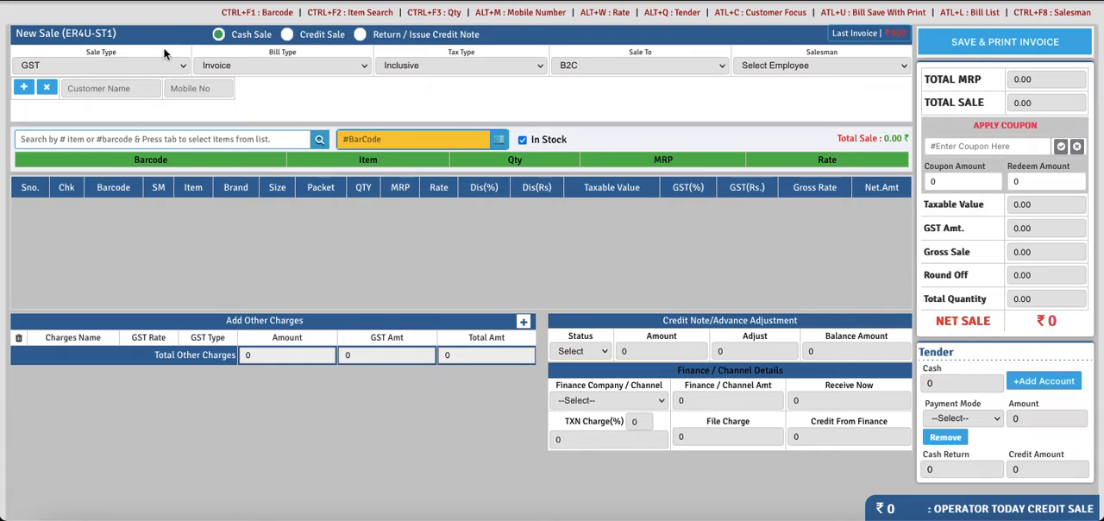
{"action": "left_click", "coordinate": [95, 90]}
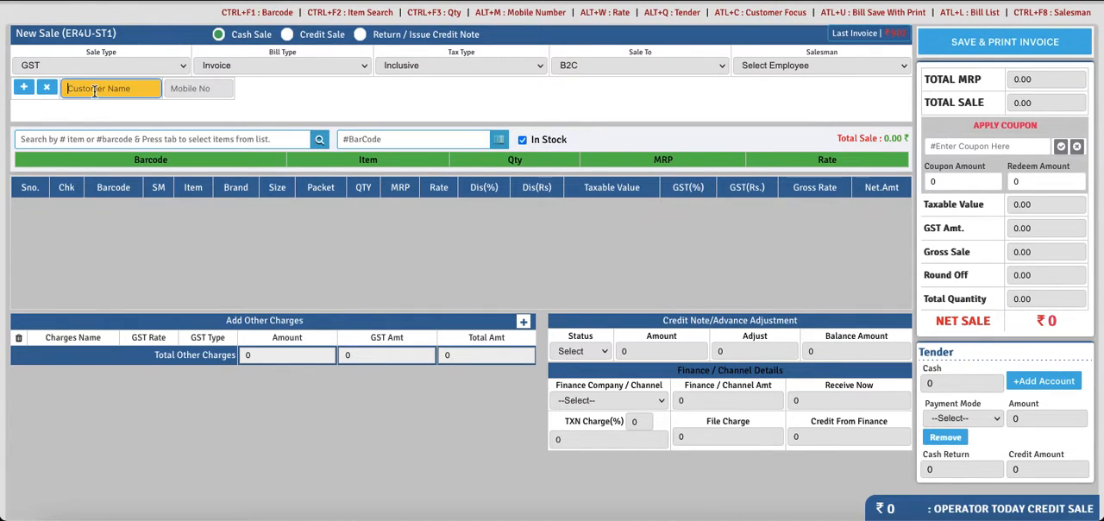
{"action": "type", "text": "cus"}
{"action": "left_click", "coordinate": [94, 109]}
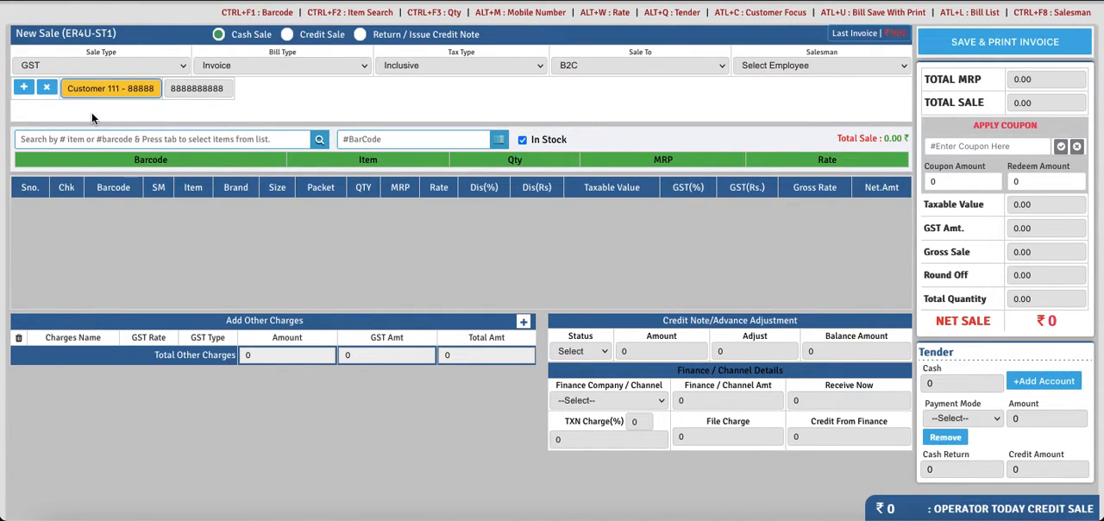
- Find item ABCD by searching "a", add it to the second sale, and set its quantity to 4
{"action": "left_click", "coordinate": [130, 141]}
{"action": "type", "text": "a"}
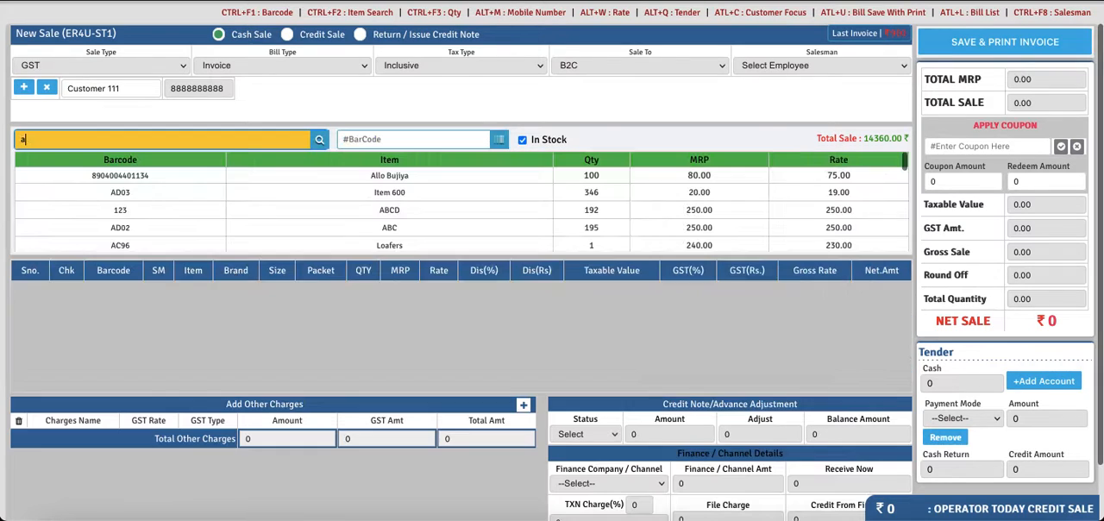
{"action": "left_click", "coordinate": [402, 215]}
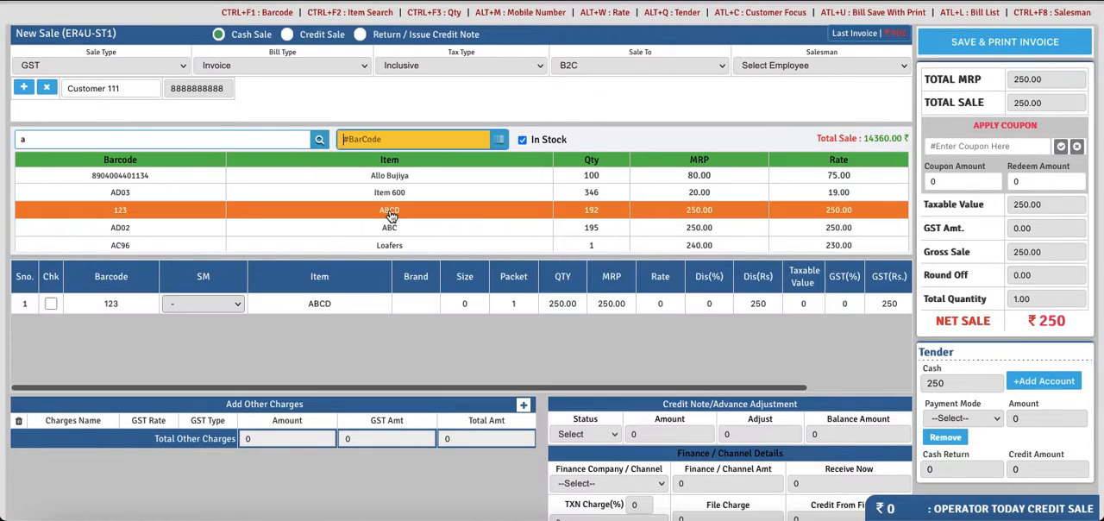
{"action": "left_click", "coordinate": [515, 301]}
{"action": "type", "text": "4"}
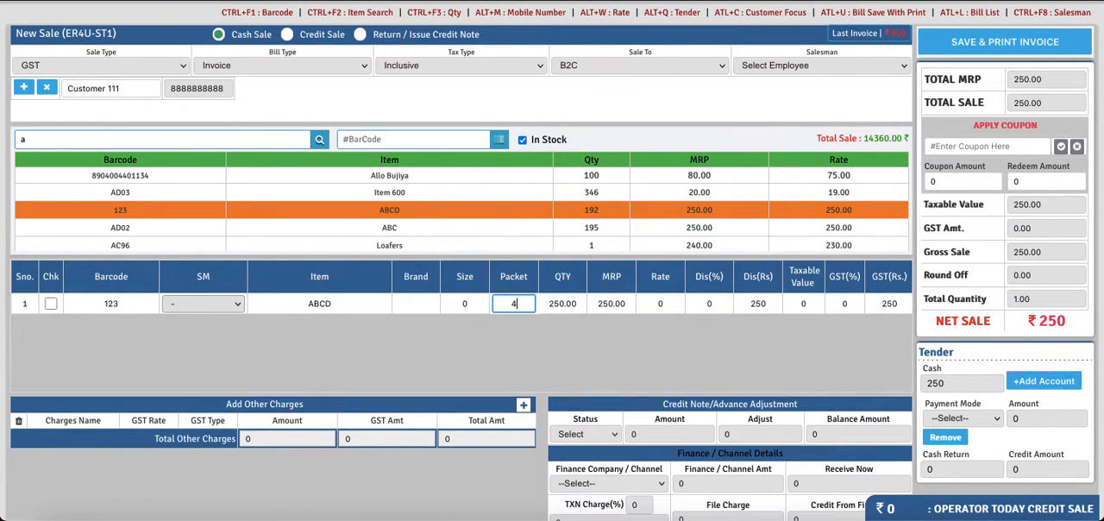
{"action": "key", "text": "Tab"}
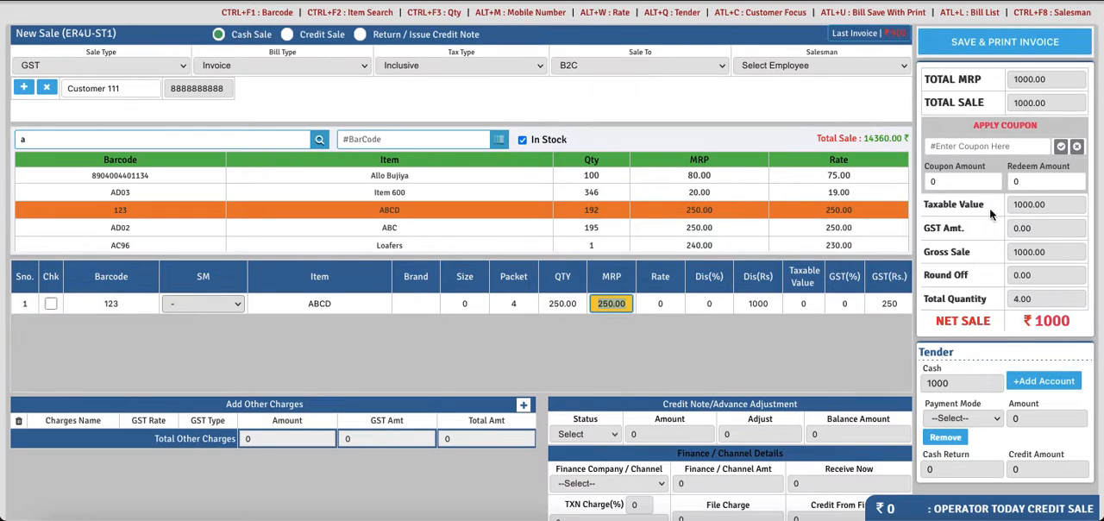
- Reuse coupon code 31 on the second sale and check its redeem amount
{"action": "key", "text": "ctrl+F1"}
{"action": "left_click", "coordinate": [964, 145]}
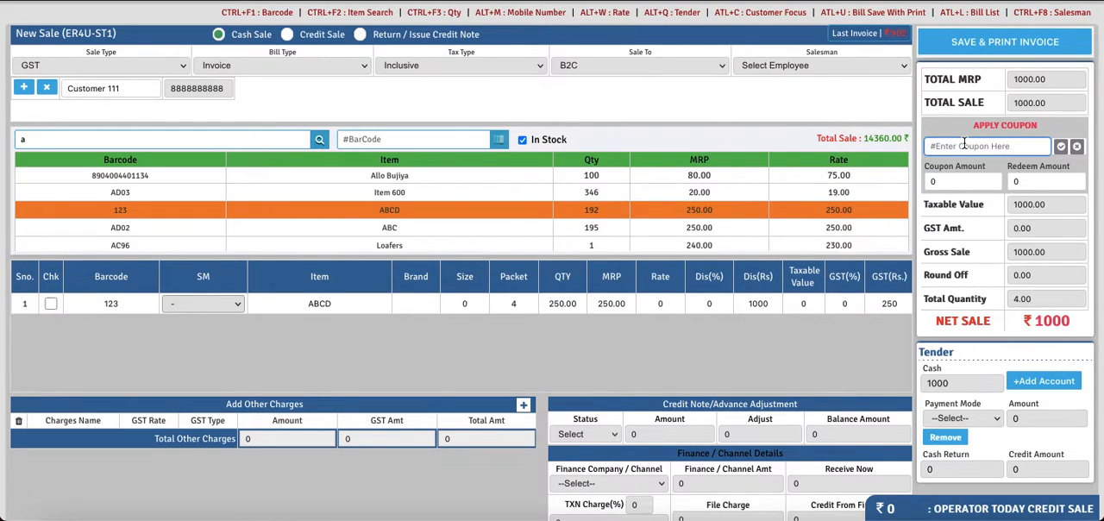
{"action": "type", "text": "31"}
{"action": "key", "text": "Return"}
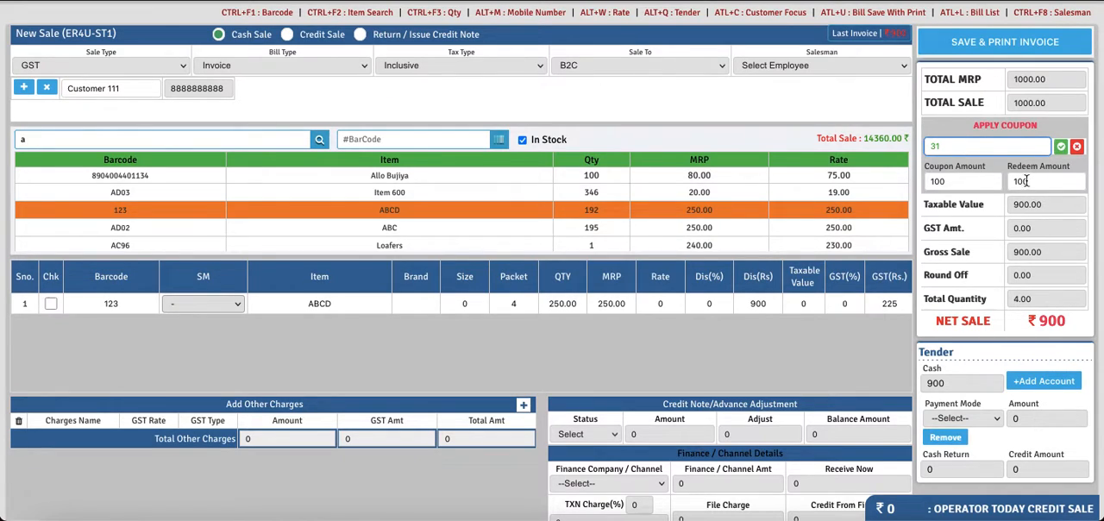
{"action": "left_click_drag", "start_coordinate": [1036, 179], "coordinate": [1004, 181]}
{"action": "left_click", "coordinate": [1041, 183]}
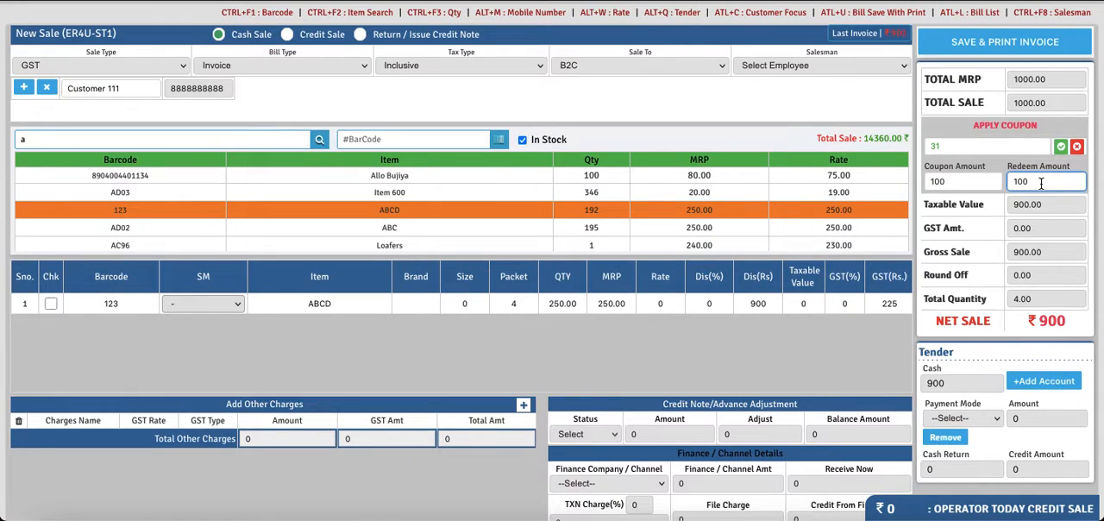
- Set the second sale's salesman to 002-Salesman and save the invoice without printing it
{"action": "left_click", "coordinate": [975, 38]}
{"action": "left_click", "coordinate": [664, 284]}
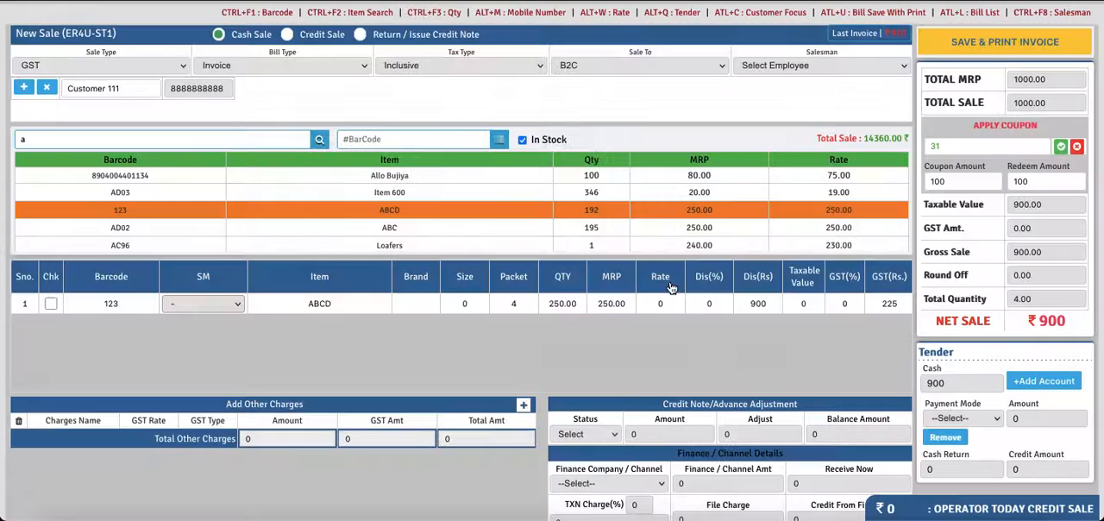
{"action": "left_click", "coordinate": [790, 69]}
{"action": "left_click", "coordinate": [790, 78]}
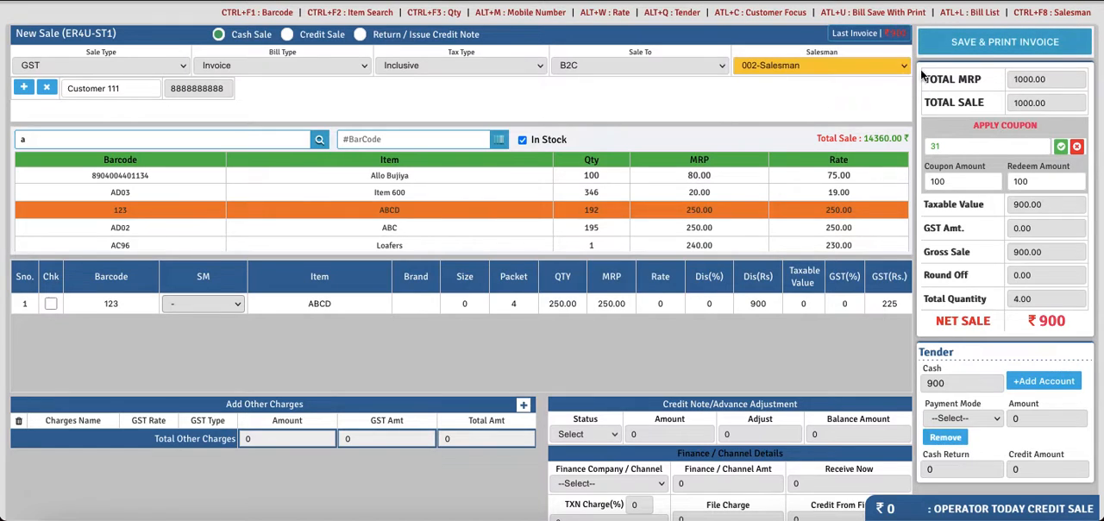
{"action": "left_click", "coordinate": [963, 41]}
{"action": "left_click", "coordinate": [669, 298]}
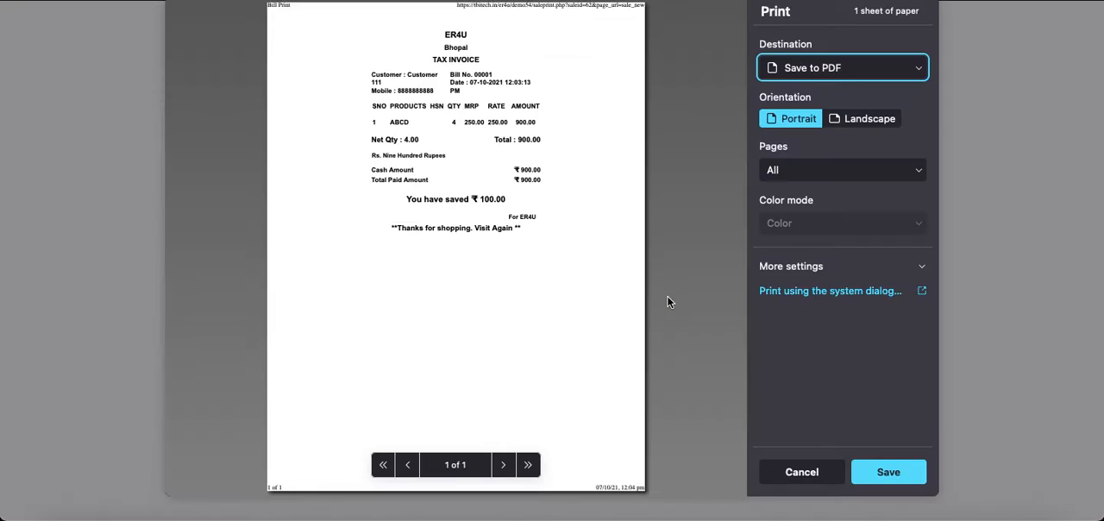
{"action": "left_click", "coordinate": [787, 471]}
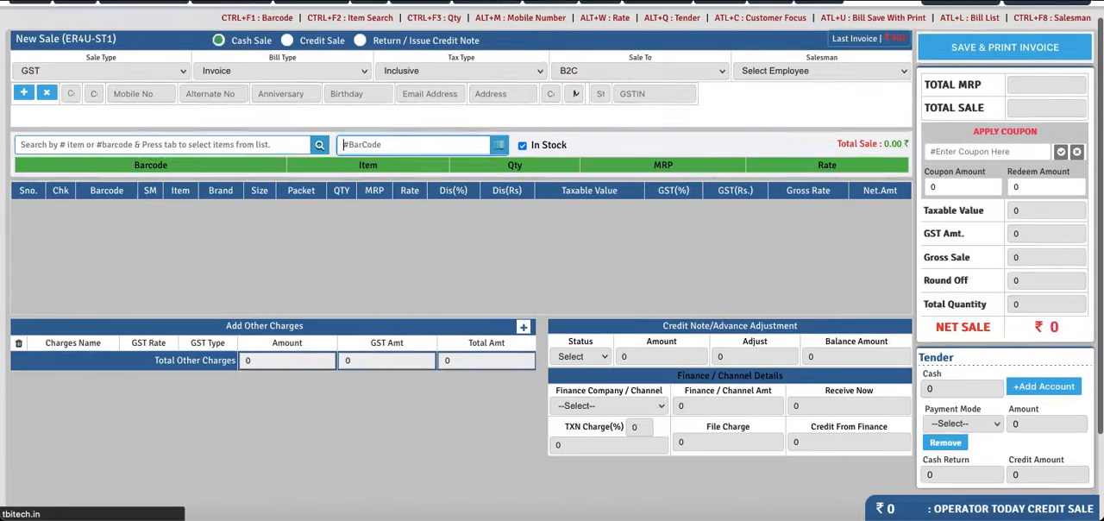
- Reopen Coupon 555's details in Coupon Master to check code 31's updated redeem count and redeem amount, then close them
{"action": "key", "text": "ctrl+Tab"}
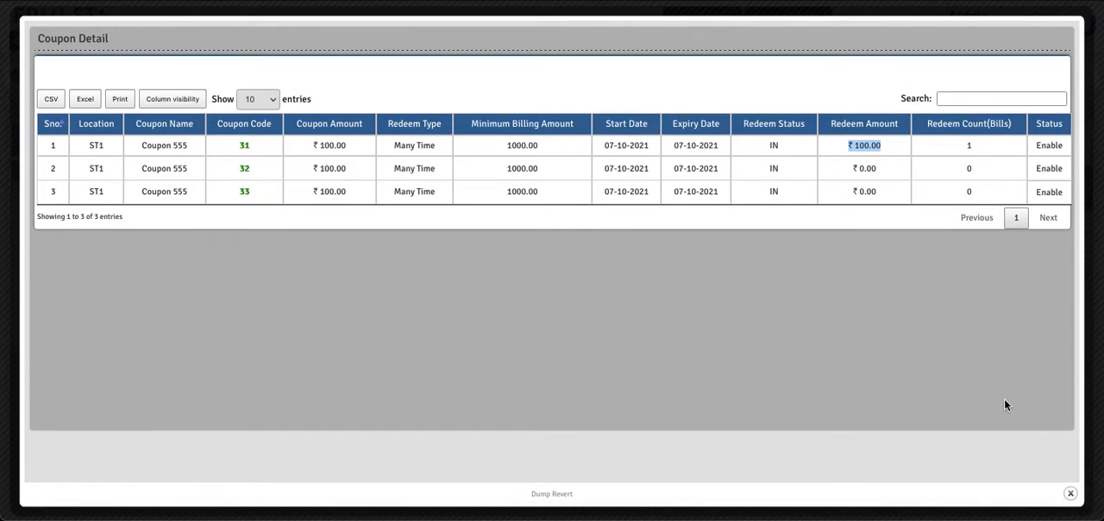
{"action": "left_click", "coordinate": [1071, 493]}
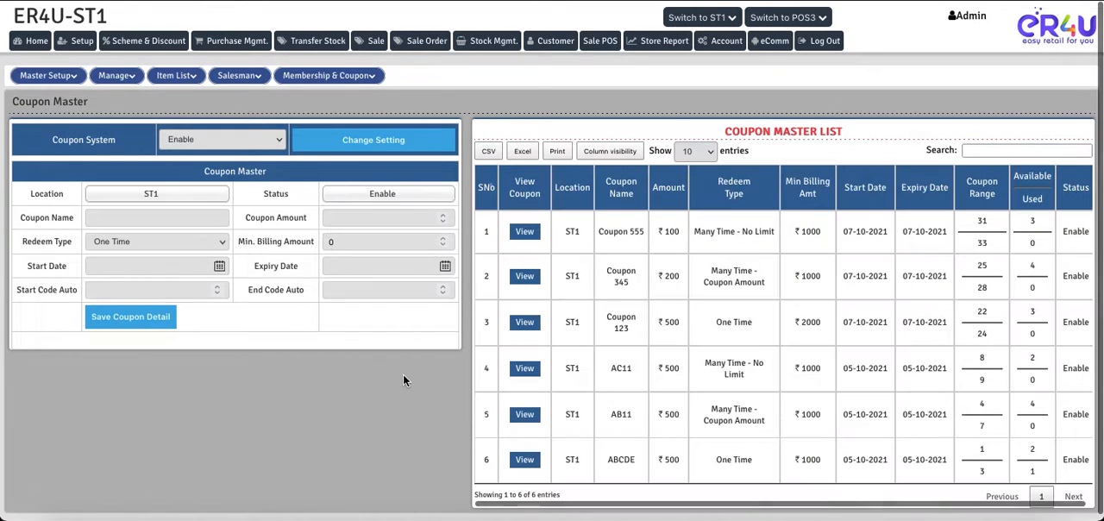
{"action": "left_click", "coordinate": [526, 233]}
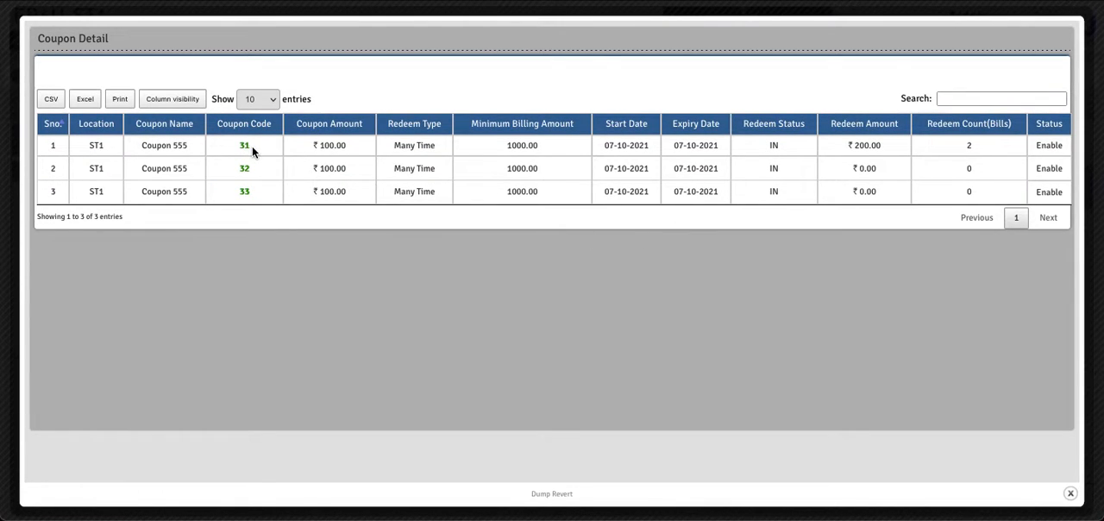
{"action": "left_click_drag", "start_coordinate": [252, 146], "coordinate": [241, 146]}
{"action": "left_click", "coordinate": [976, 148]}
{"action": "left_click_drag", "start_coordinate": [874, 141], "coordinate": [849, 145]}
{"action": "left_click", "coordinate": [1072, 495]}
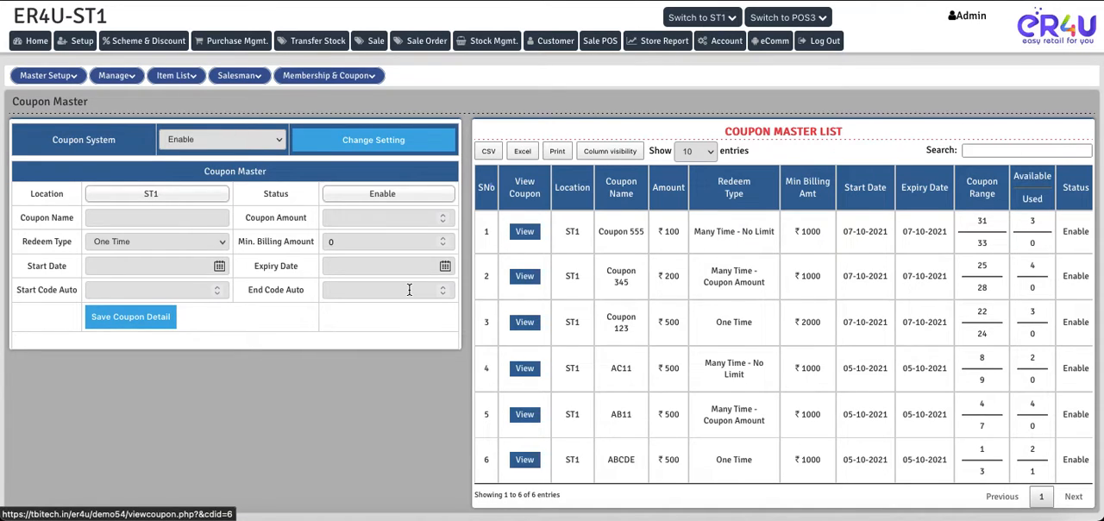
- Open the list of redeem types in the Coupon Master form
{"action": "scroll", "coordinate": [322, 389], "scroll_direction": "down", "scroll_amount": 1}
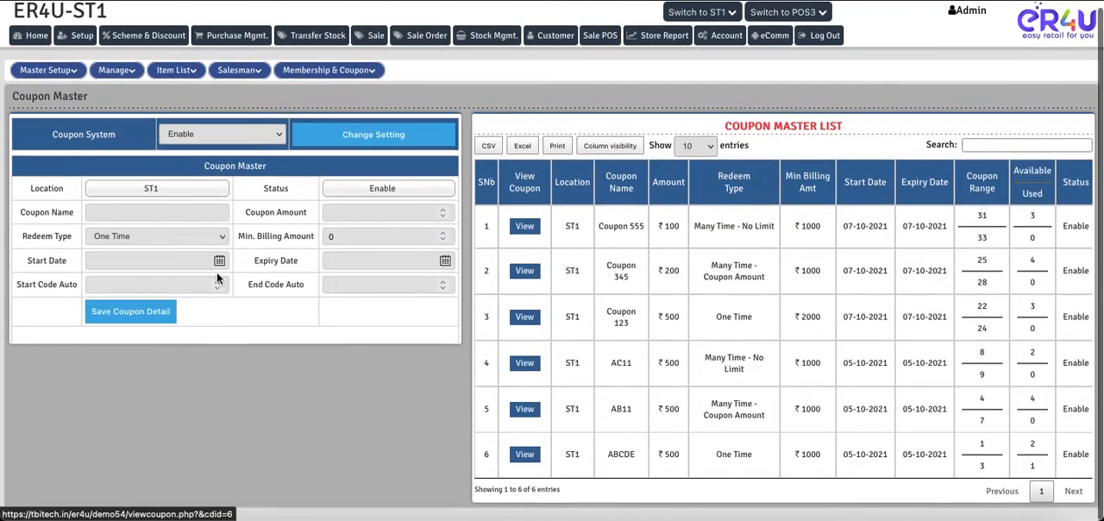
{"action": "left_click", "coordinate": [144, 235]}
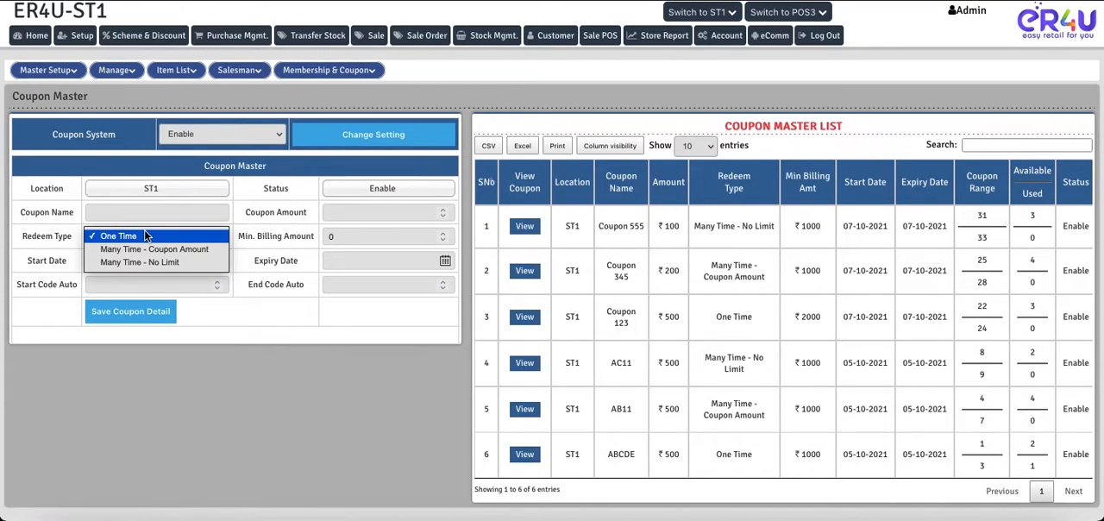